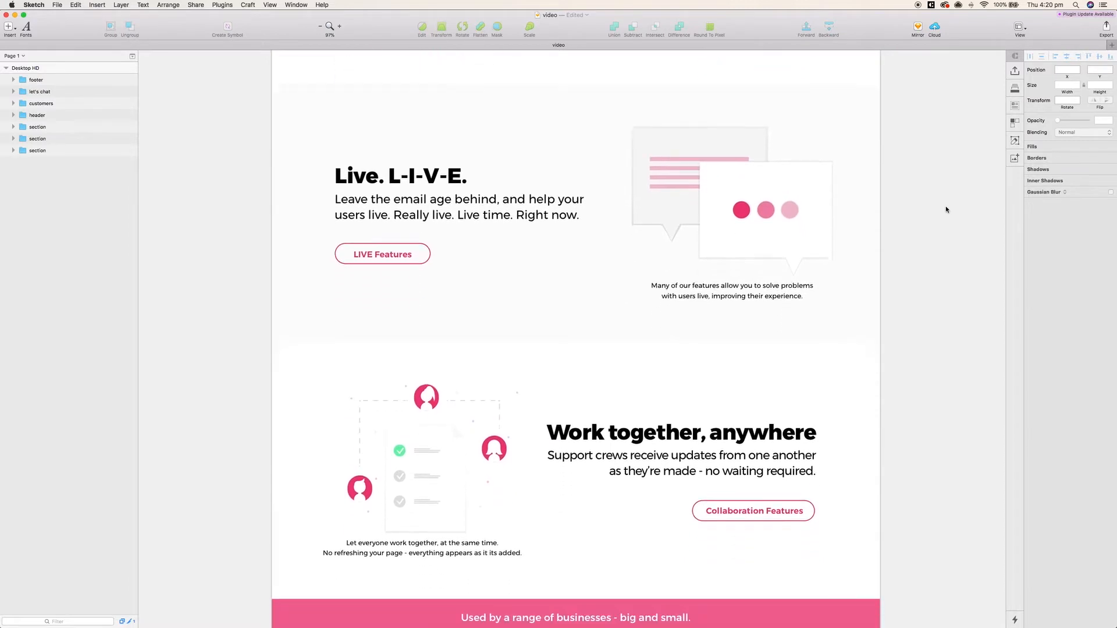
- Examine the finished Zupport landing page design, from the collaboration section and footer back up to the hero banner
{"action": "scroll", "coordinate": [946, 210], "scroll_direction": "down", "scroll_amount": 7}
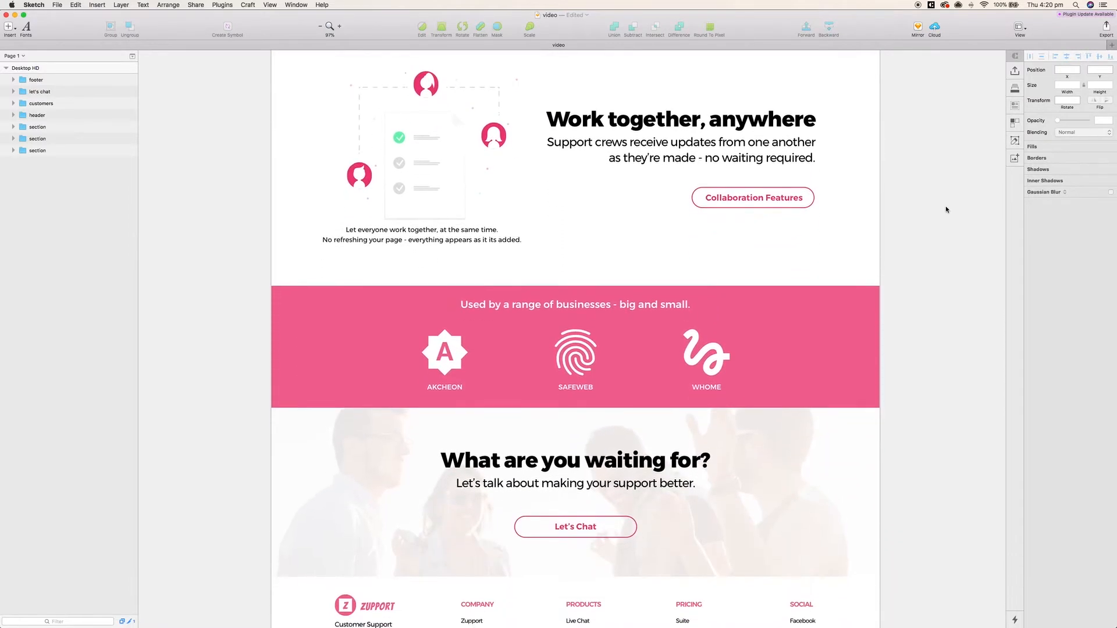
{"action": "scroll", "coordinate": [946, 210], "scroll_direction": "up", "scroll_amount": 3}
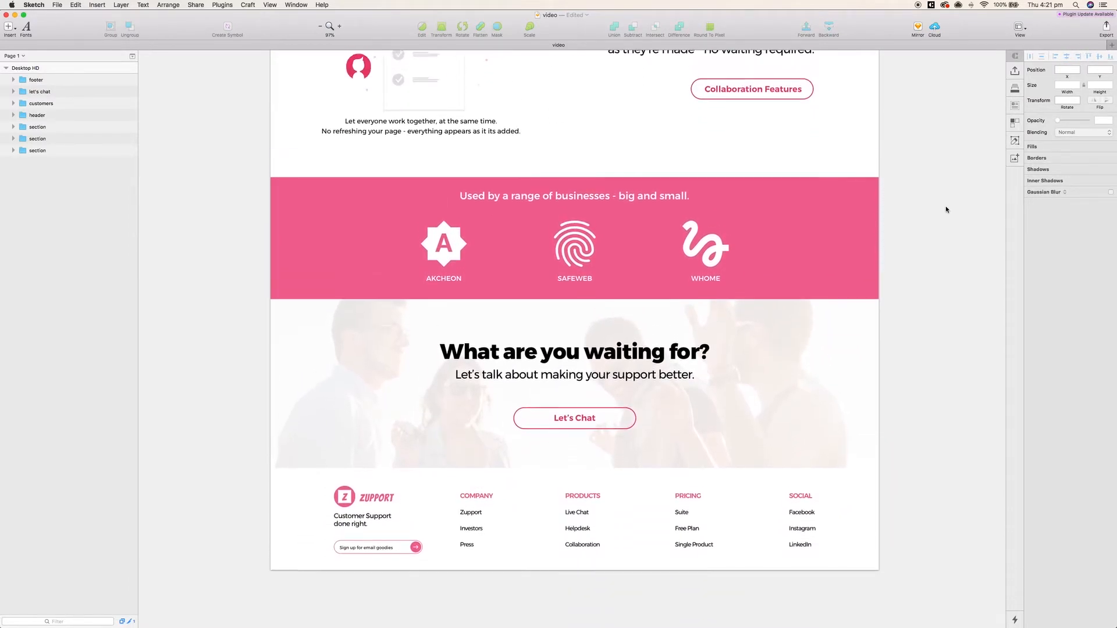
{"action": "scroll", "coordinate": [946, 209], "scroll_direction": "up", "scroll_amount": 5}
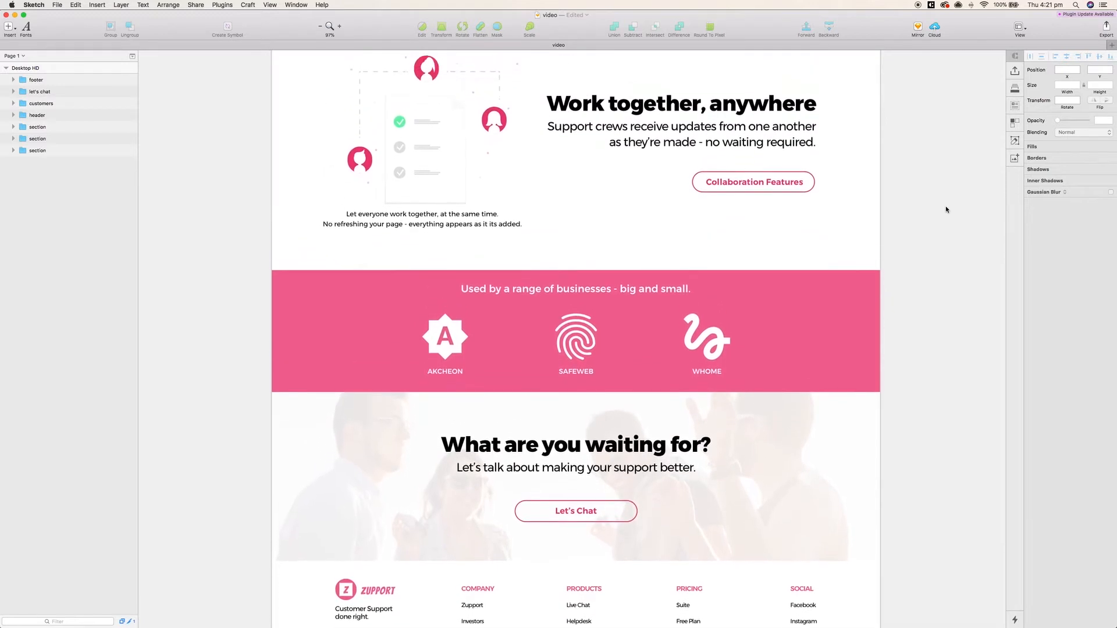
{"action": "scroll", "coordinate": [946, 209], "scroll_direction": "up", "scroll_amount": 6}
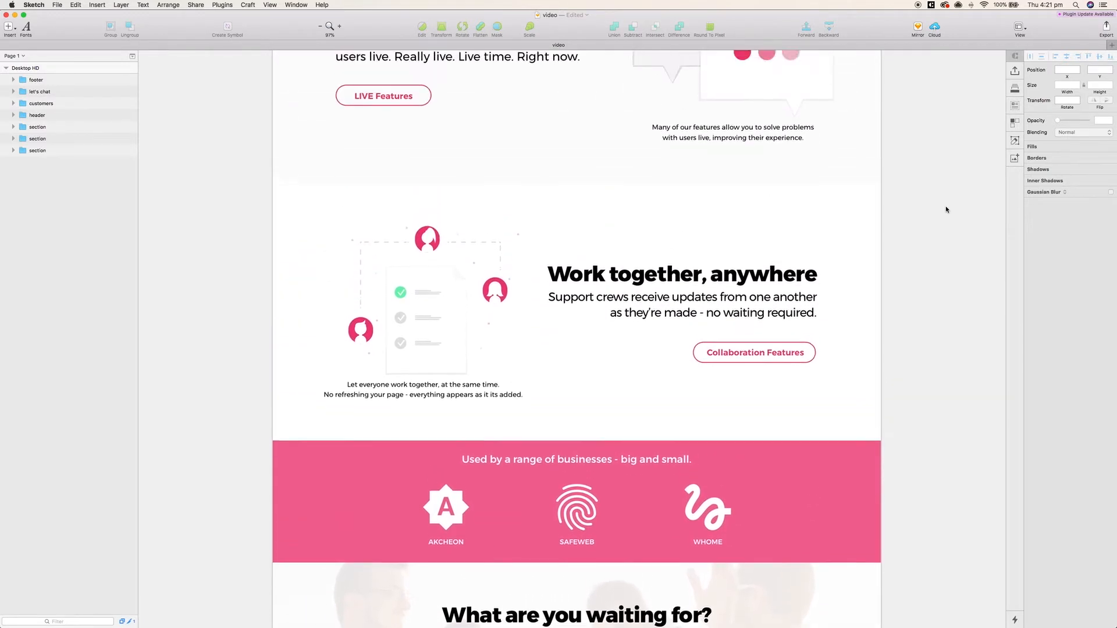
{"action": "scroll", "coordinate": [946, 209], "scroll_direction": "up", "scroll_amount": 4}
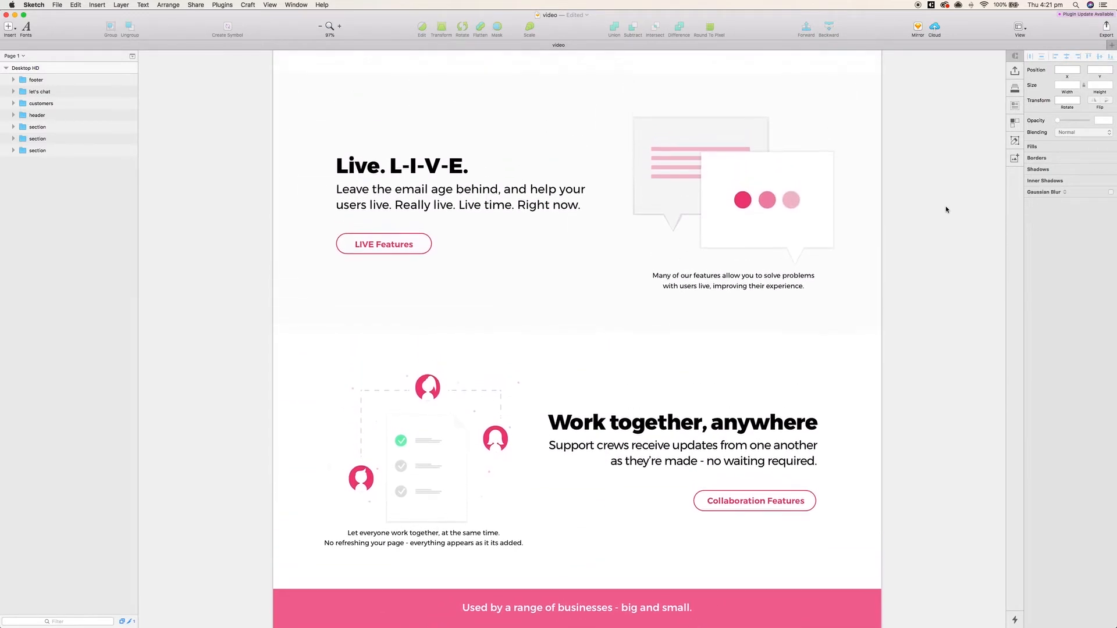
{"action": "scroll", "coordinate": [946, 209], "scroll_direction": "up", "scroll_amount": 7}
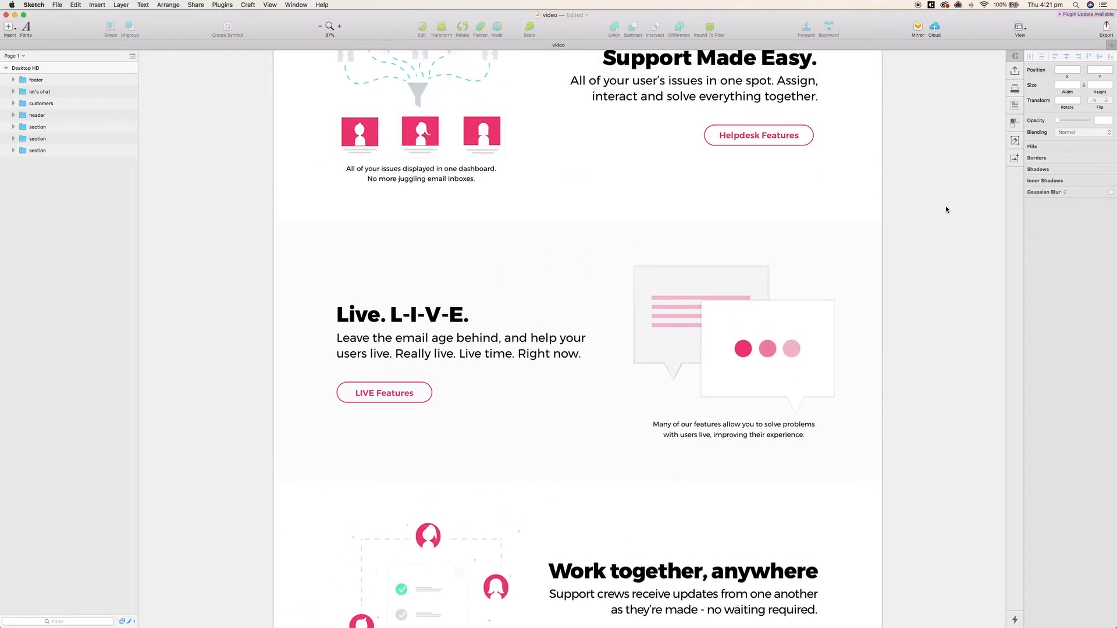
{"action": "scroll", "coordinate": [946, 209], "scroll_direction": "up", "scroll_amount": 6}
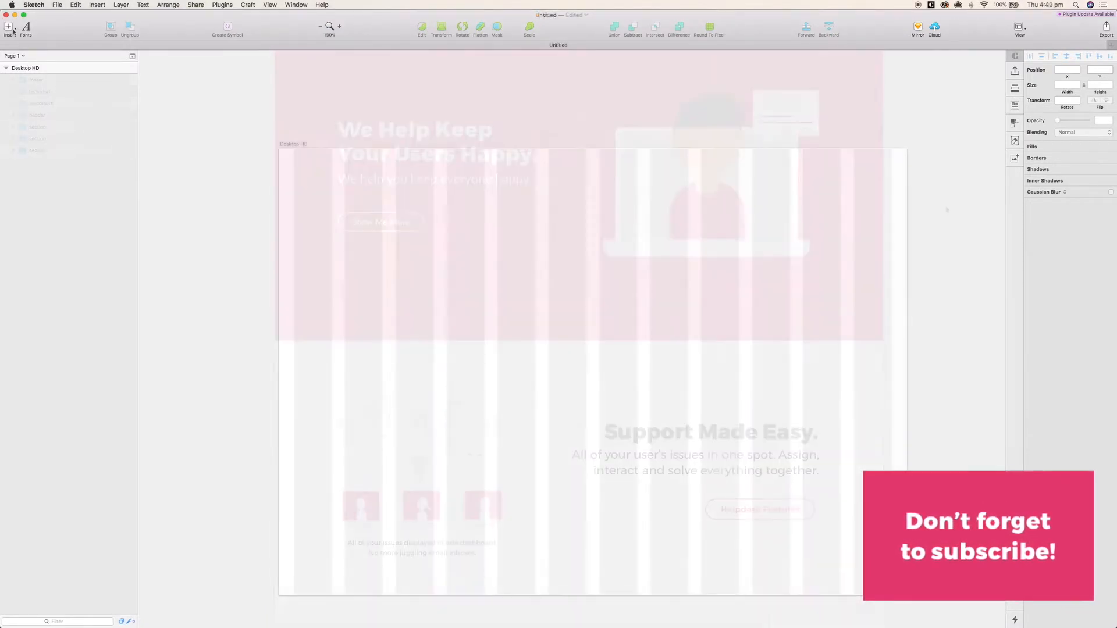
- Draw a borderless rectangle across the artboard's full 1440 px width, set its height to 820 px and fill it with pink
{"action": "left_click", "coordinate": [13, 31]}
{"action": "mouse_move", "coordinate": [41, 42]}
{"action": "left_click", "coordinate": [116, 63]}
{"action": "left_click_drag", "start_coordinate": [409, 223], "coordinate": [906, 405]}
{"action": "left_click", "coordinate": [1029, 265]}
{"action": "left_click", "coordinate": [1100, 85]}
{"action": "type", "text": "820"}
{"action": "key", "text": "Return"}
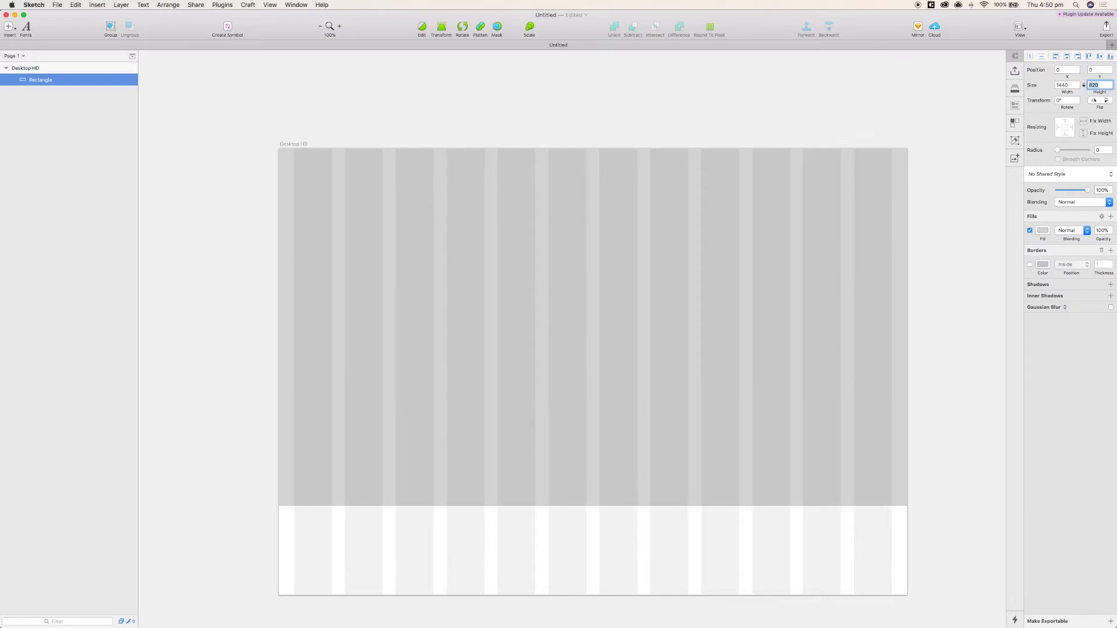
{"action": "left_click", "coordinate": [1043, 232]}
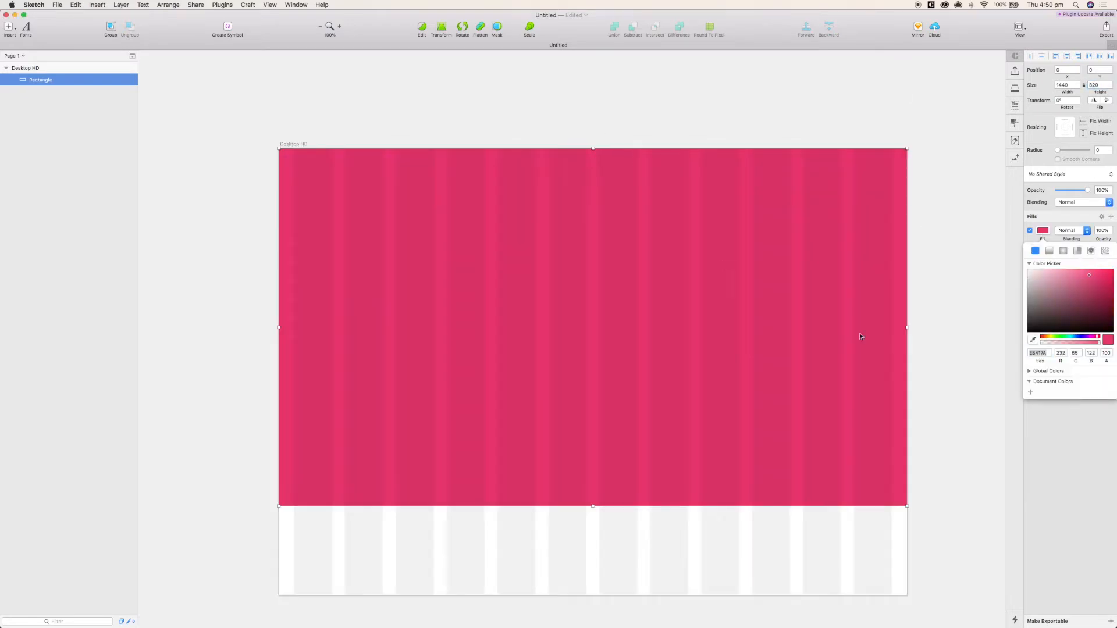
{"action": "key", "text": "Escape"}
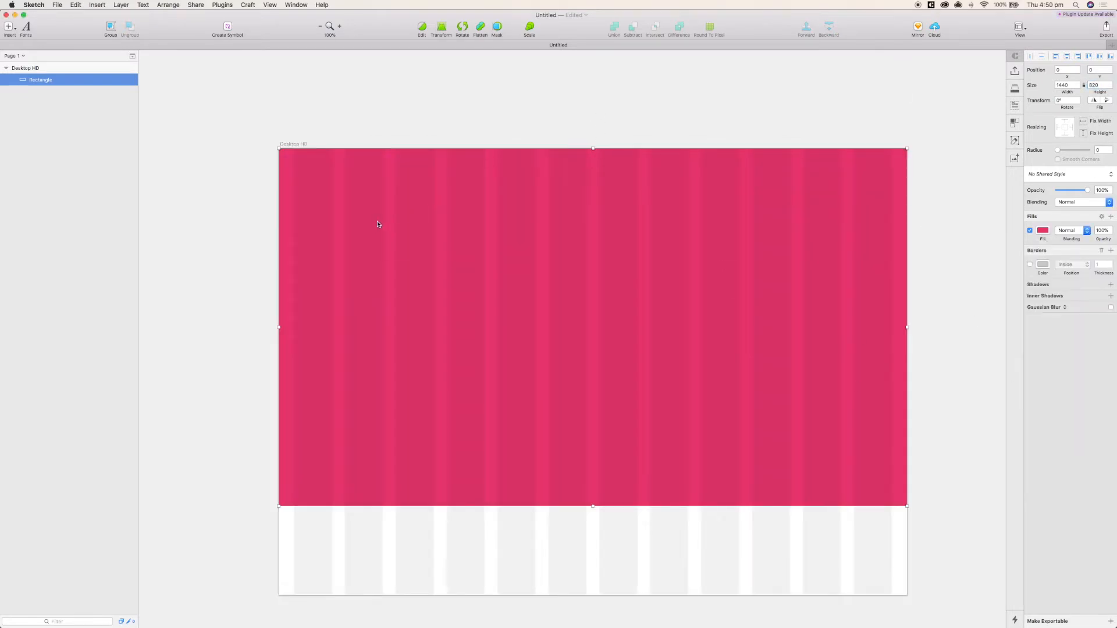
- Paste the white Z logo near the banner's upper-left corner and check it against the layout grid
{"action": "key", "text": "cmd+v"}
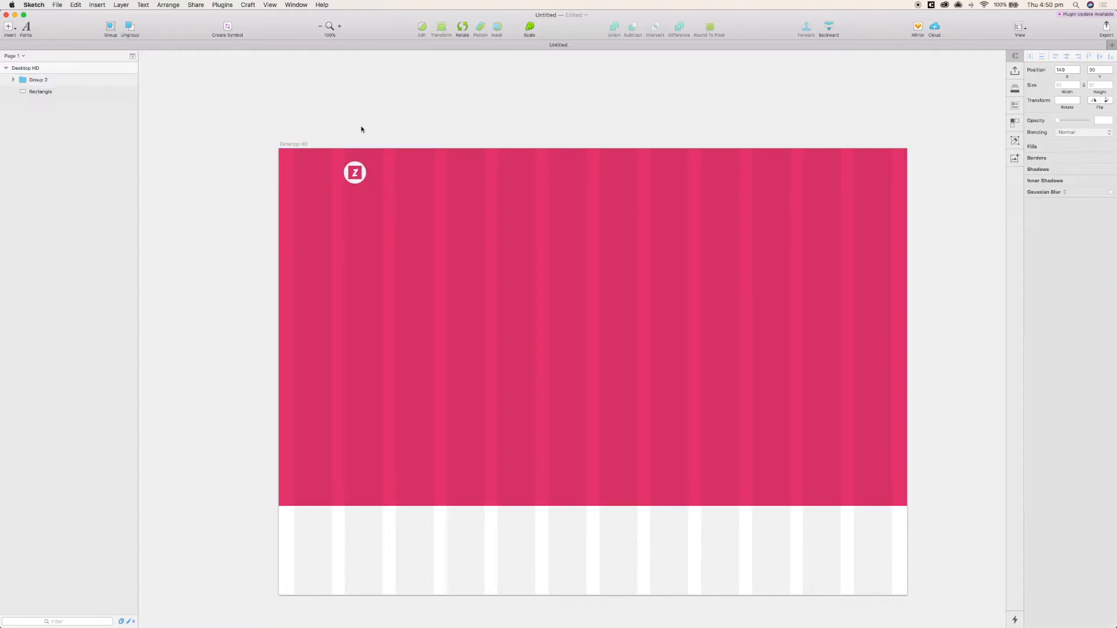
{"action": "left_click", "coordinate": [362, 129]}
{"action": "scroll", "coordinate": [366, 140], "scroll_direction": "up", "scroll_amount": 2}
{"action": "key", "text": "ctrl+l"}
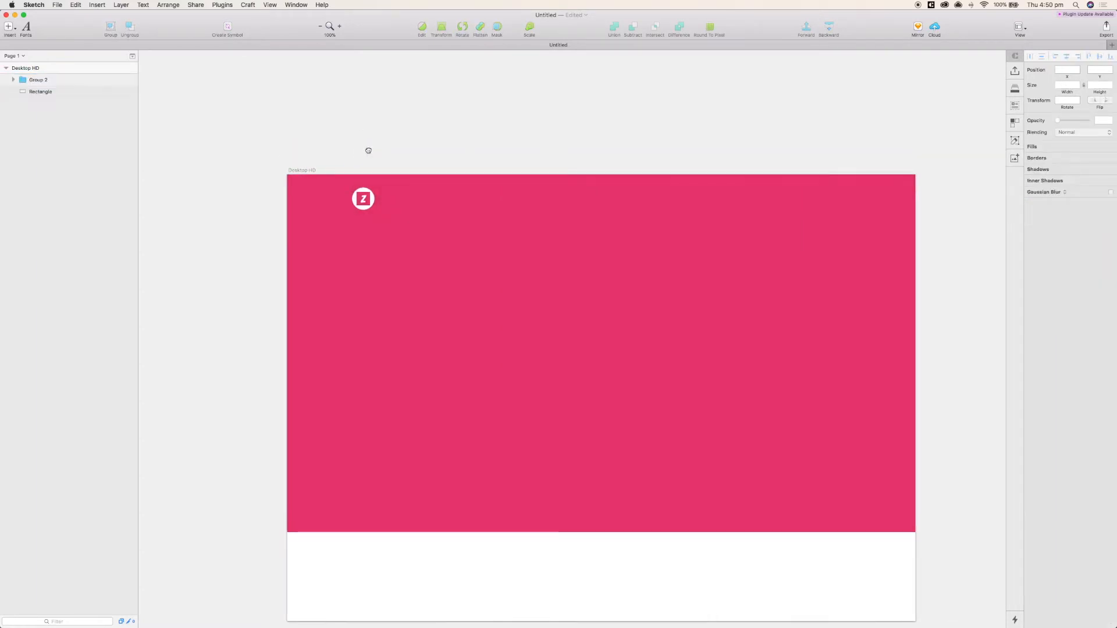
{"action": "left_click_drag", "start_coordinate": [367, 152], "coordinate": [410, 166]}
{"action": "key", "text": "ctrl+l"}
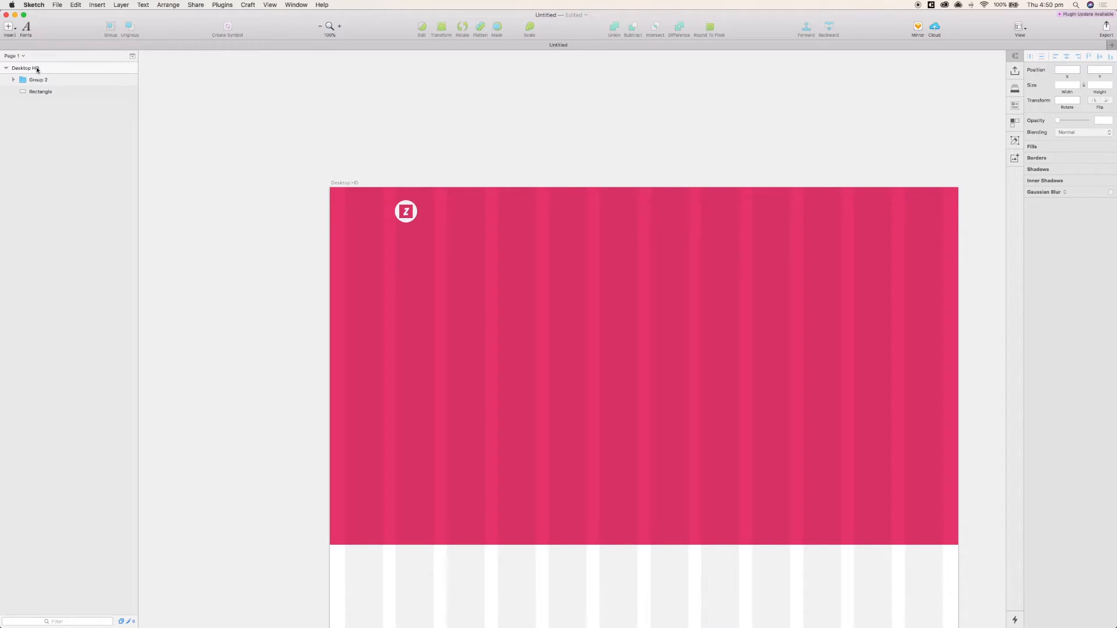
- Add a "Home" text label beside the logo and set its weight to Regular
{"action": "left_click", "coordinate": [8, 27]}
{"action": "left_click", "coordinate": [48, 85]}
{"action": "left_click", "coordinate": [448, 212]}
{"action": "type", "text": "Home"}
{"action": "key", "text": "Escape"}
{"action": "left_click", "coordinate": [1084, 178]}
{"action": "left_click", "coordinate": [1075, 134]}
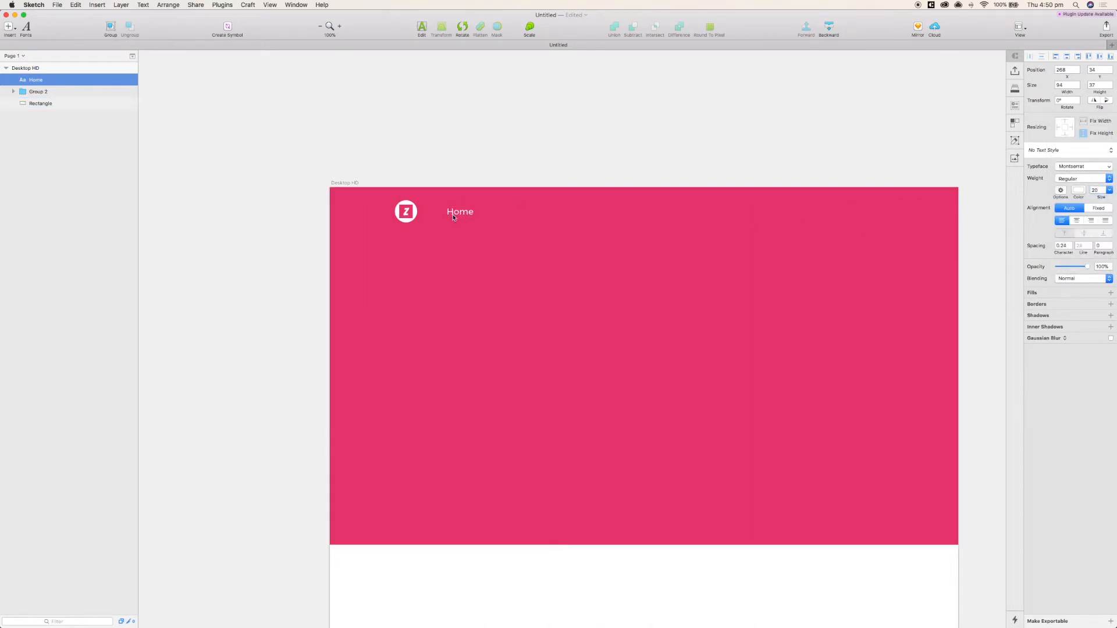
- Align the Home label and the logo vertically with each other, with the layout grid shown
{"action": "key", "text": "ctrl+l"}
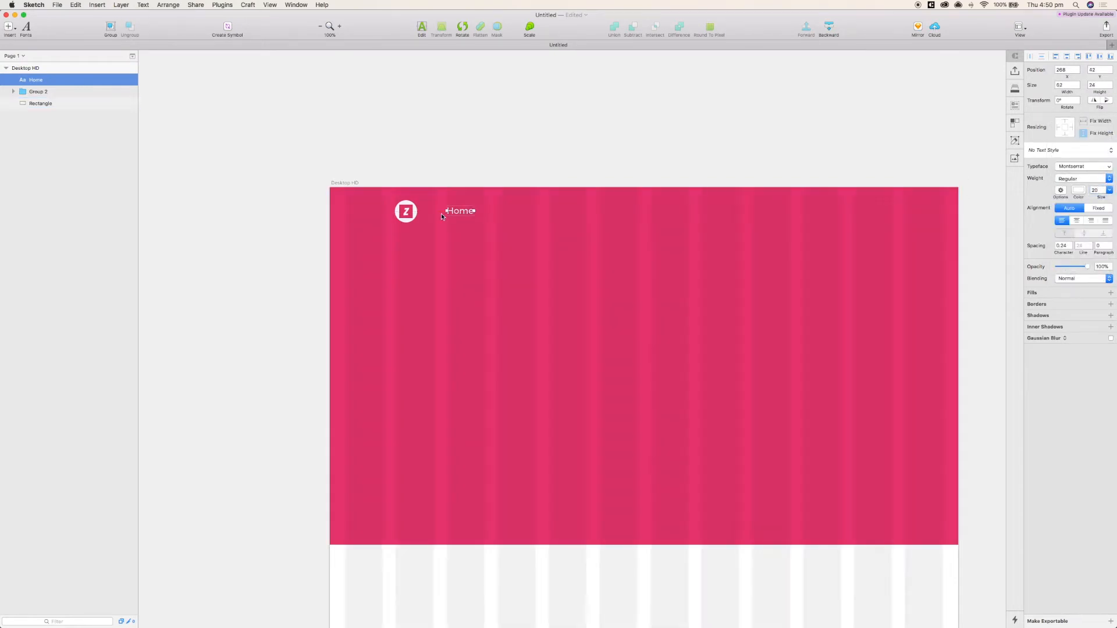
{"action": "left_click", "coordinate": [406, 211], "text": "shift"}
{"action": "left_click", "coordinate": [182, 5]}
{"action": "mouse_move", "coordinate": [192, 84]}
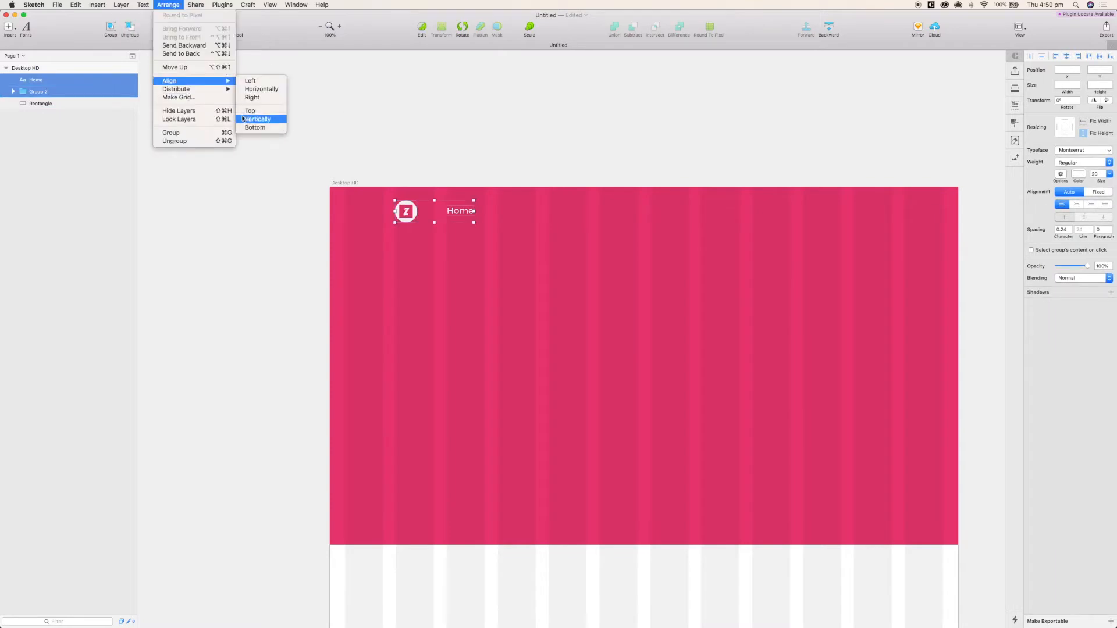
{"action": "left_click", "coordinate": [262, 119]}
- Duplicate the Home label along the navigation row to make a Features label and two Customers labels
{"action": "left_click", "coordinate": [485, 185]}
{"action": "left_click", "coordinate": [465, 213]}
{"action": "key", "text": "ctrl+c"}
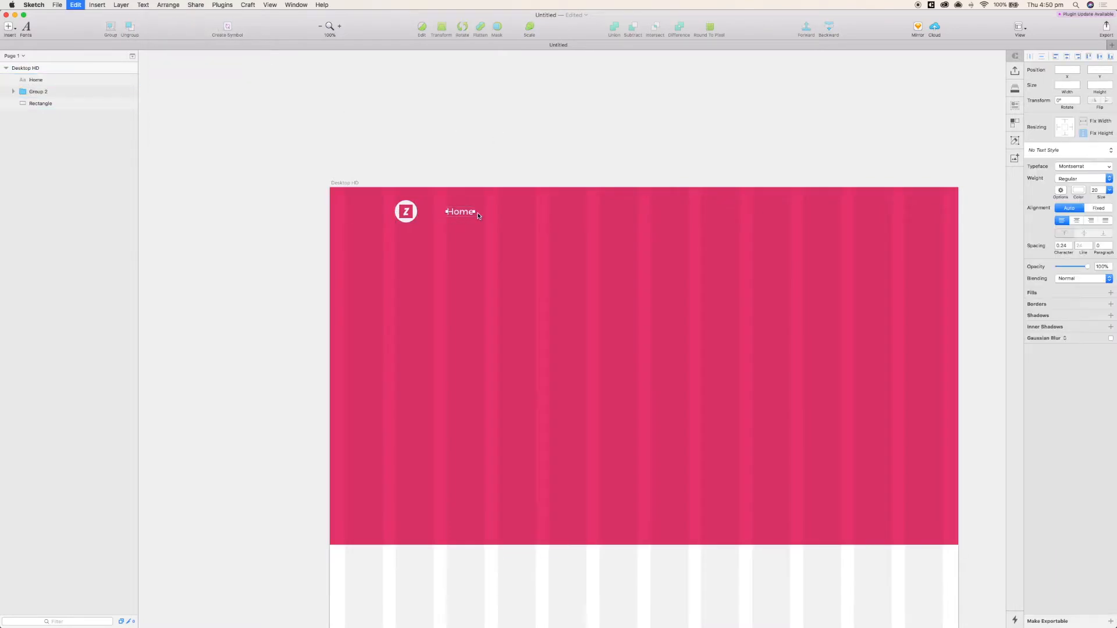
{"action": "left_click_drag", "start_coordinate": [508, 212], "coordinate": [509, 212]}
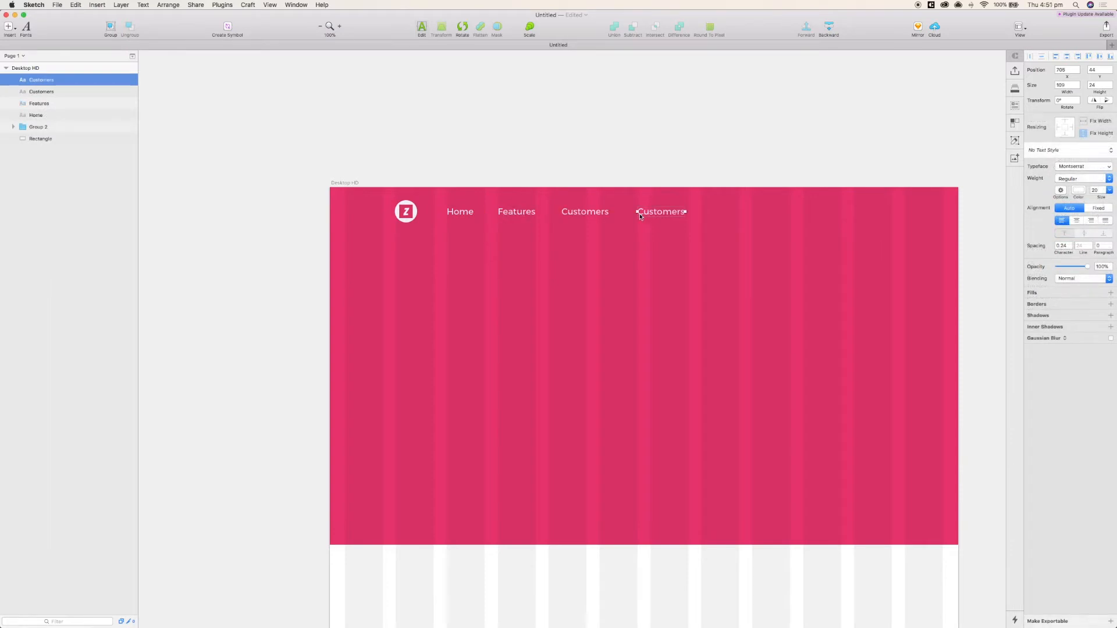
- Reposition the Features label and both Customers labels so the navigation items are evenly spaced
{"action": "left_click", "coordinate": [498, 212]}
{"action": "left_click_drag", "start_coordinate": [520, 215], "coordinate": [526, 215]}
{"action": "left_click", "coordinate": [569, 215]}
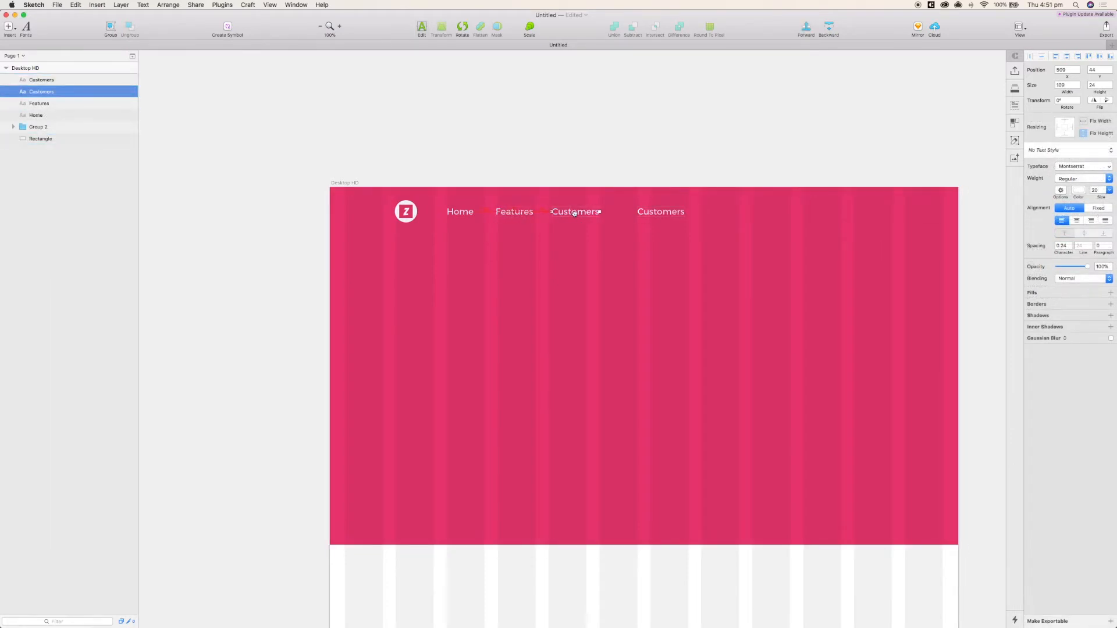
{"action": "left_click", "coordinate": [638, 214]}
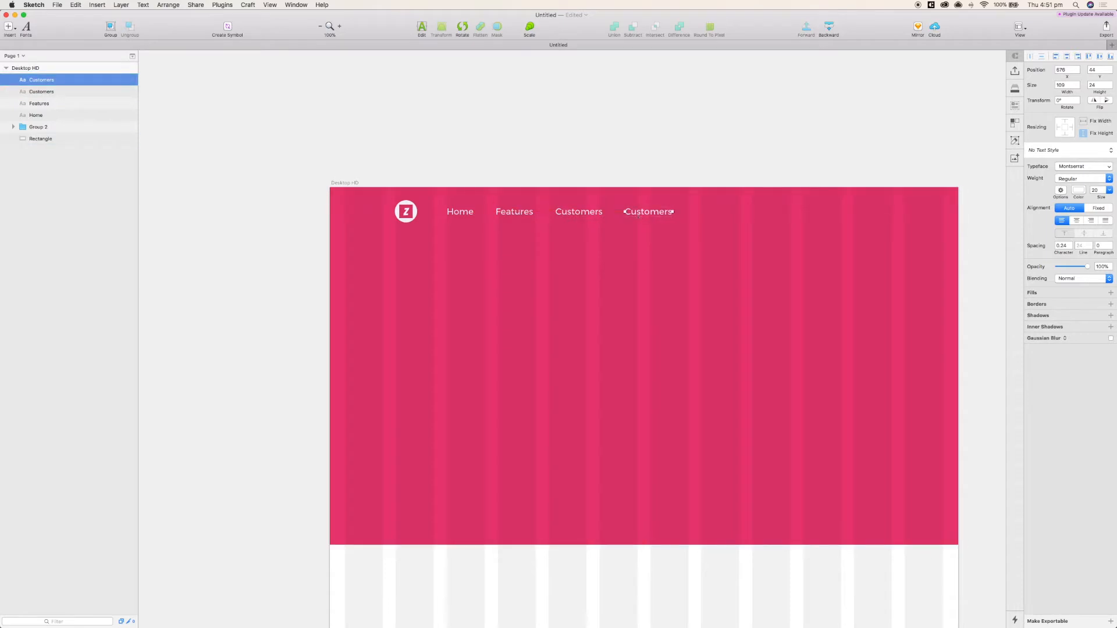
- Change the text of the last navigation label to "Sign Up / Login"
{"action": "double_click", "coordinate": [638, 214]}
{"action": "type", "text": "Sign Up / Login"}
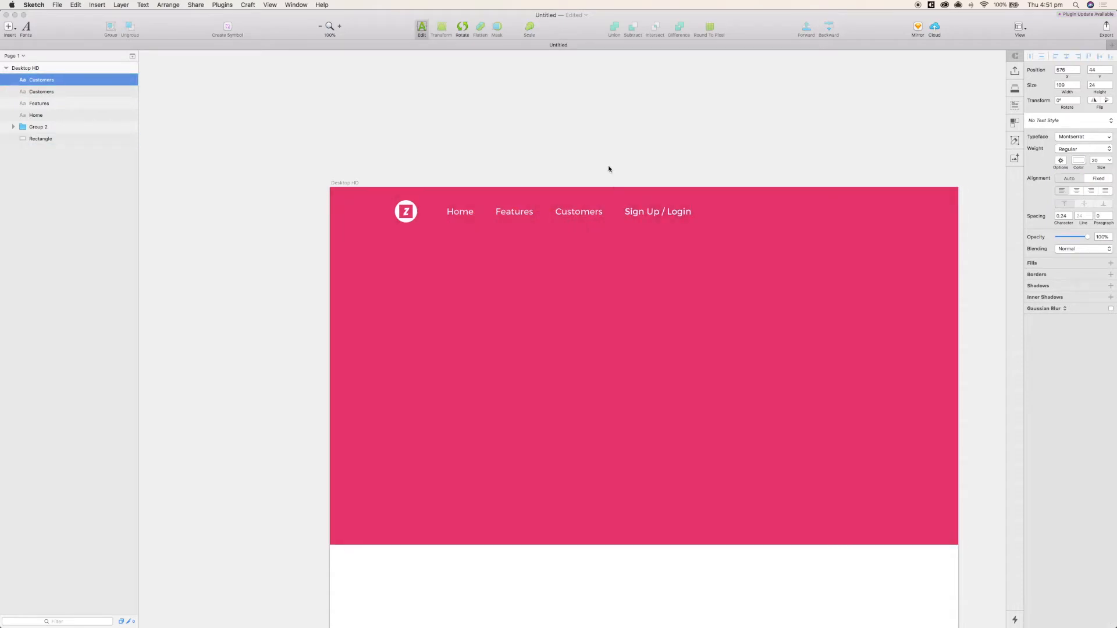
{"action": "left_click", "coordinate": [658, 223]}
- Set all four navigation labels to font size 18 and group them together with the logo
{"action": "left_click", "coordinate": [634, 214]}
{"action": "left_click", "coordinate": [576, 213], "text": "shift"}
{"action": "left_click", "coordinate": [514, 213], "text": "shift"}
{"action": "left_click", "coordinate": [460, 213], "text": "shift"}
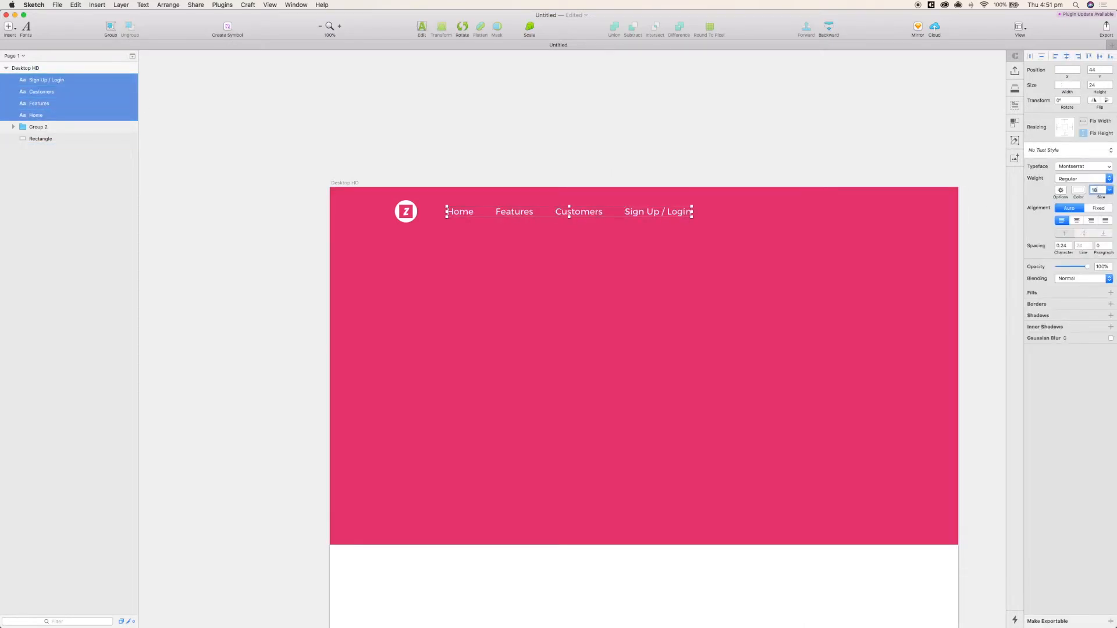
{"action": "key", "text": "super+g"}
{"action": "left_click", "coordinate": [407, 212], "text": "shift"}
{"action": "key", "text": "super+g"}
- Insert a text layer above the pink rectangle, below the navigation row, in size 50 with ExtraBold weight
{"action": "left_click", "coordinate": [41, 91]}
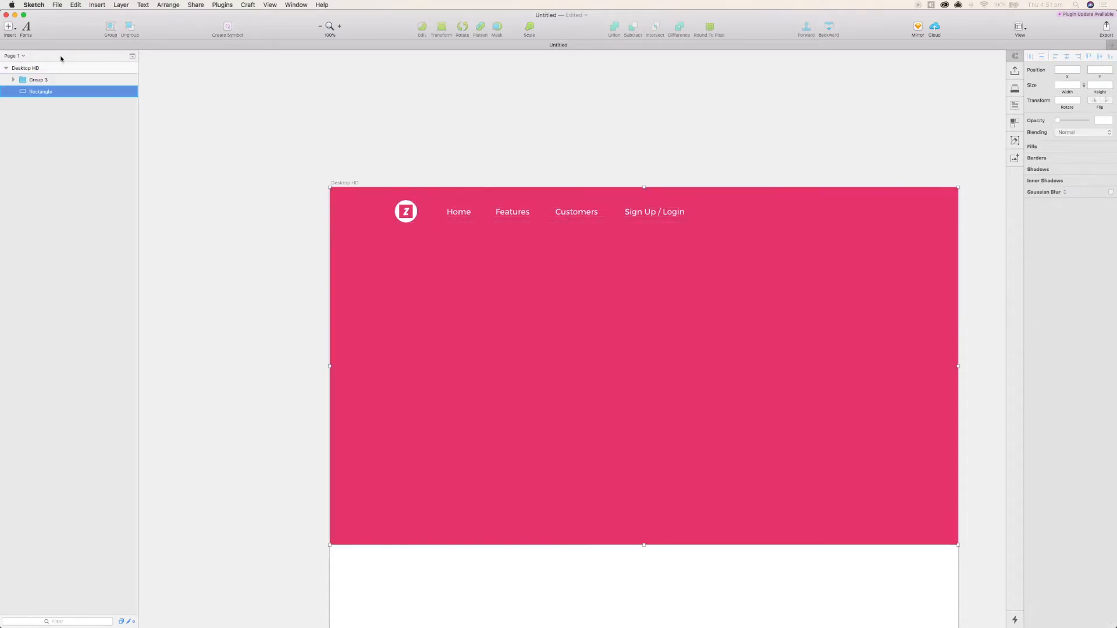
{"action": "left_click", "coordinate": [9, 26]}
{"action": "left_click", "coordinate": [33, 83]}
{"action": "left_click", "coordinate": [420, 318]}
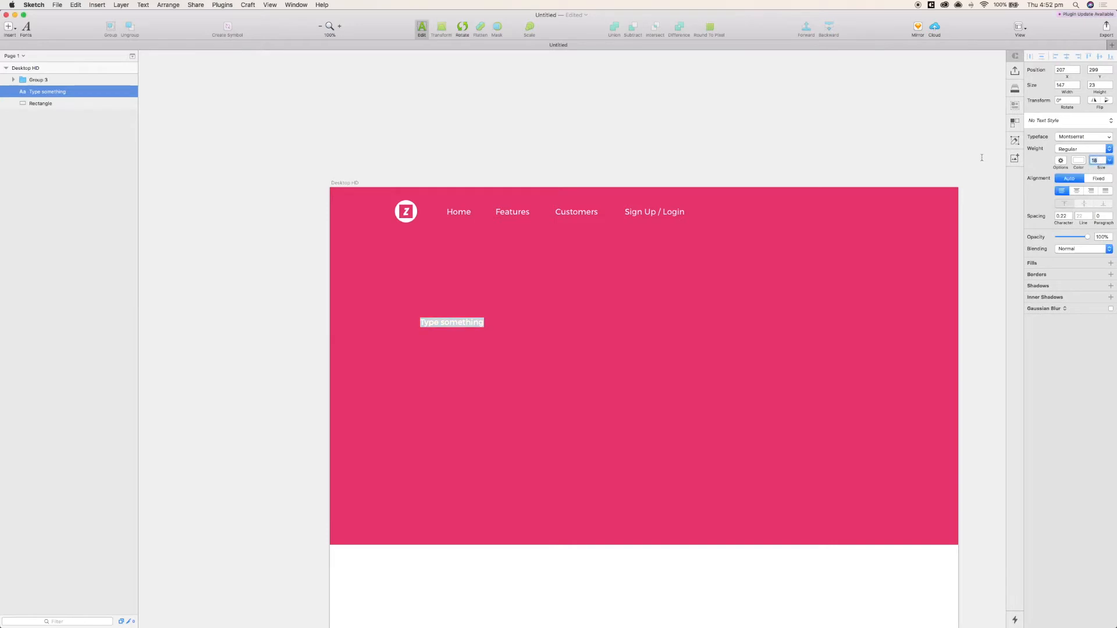
{"action": "type", "text": "50"}
{"action": "key", "text": "Return"}
{"action": "left_click", "coordinate": [1084, 150]}
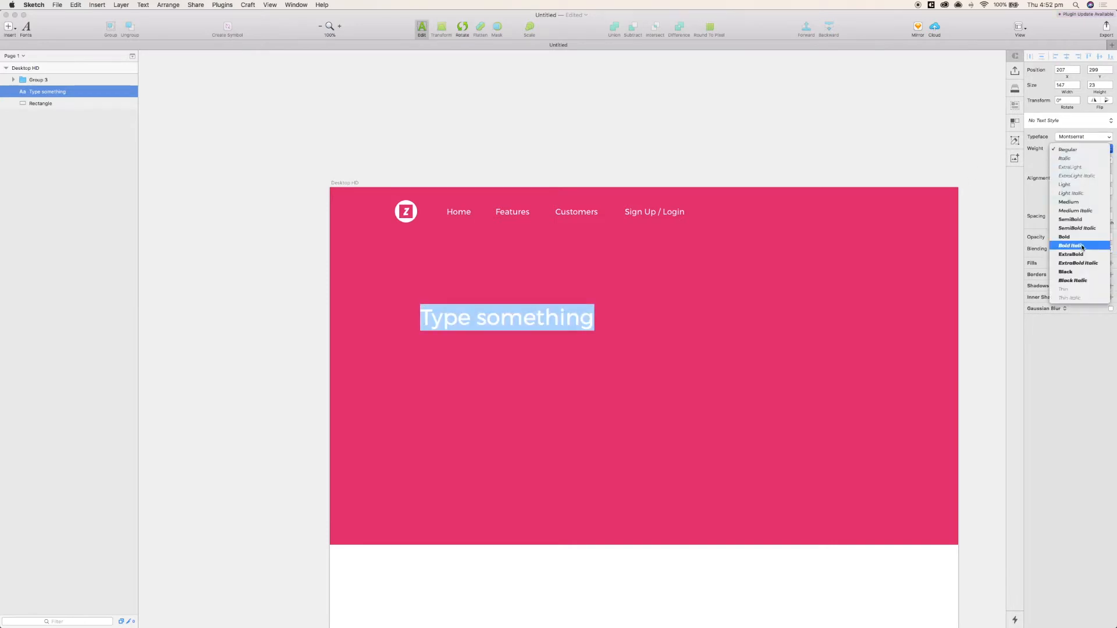
{"action": "left_click", "coordinate": [1079, 255]}
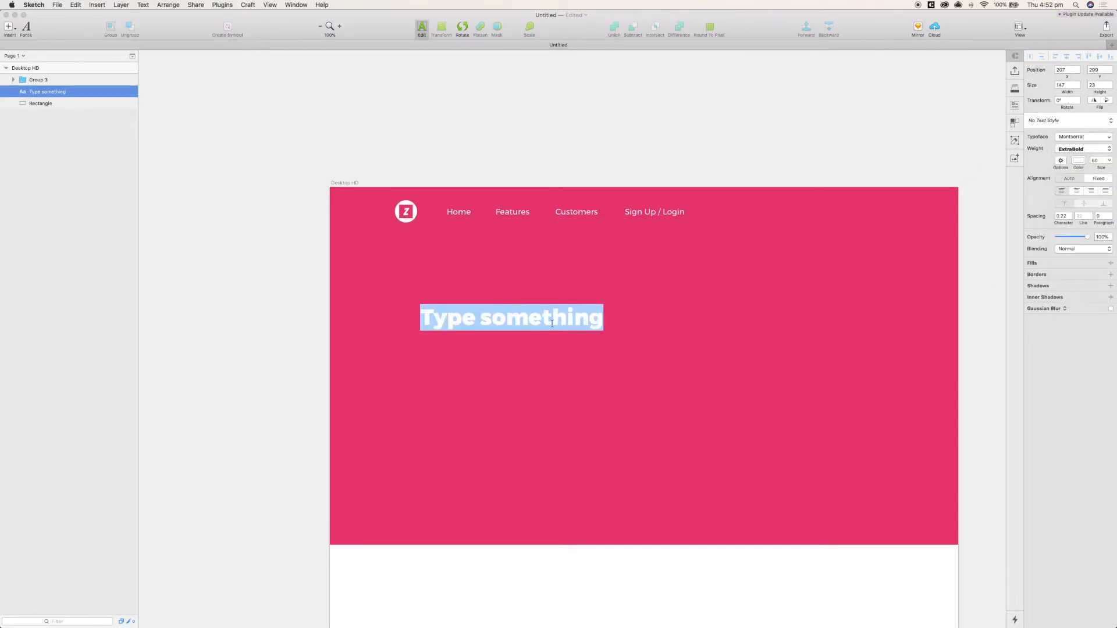
- Enter the headline "We Help Keep Your Users Happy." over two lines
{"action": "type", "text": "We Help Keep Your Usres"}
{"action": "key", "text": "BackSpace"}
{"action": "key", "text": "BackSpace"}
{"action": "key", "text": "BackSpace"}
{"action": "type", "text": "ers Happy."}
{"action": "key", "text": "Escape"}
- Move the headline so its left edge lines up with the logo on the layout grid, and duplicate it directly below
{"action": "key", "text": "ctrl+l"}
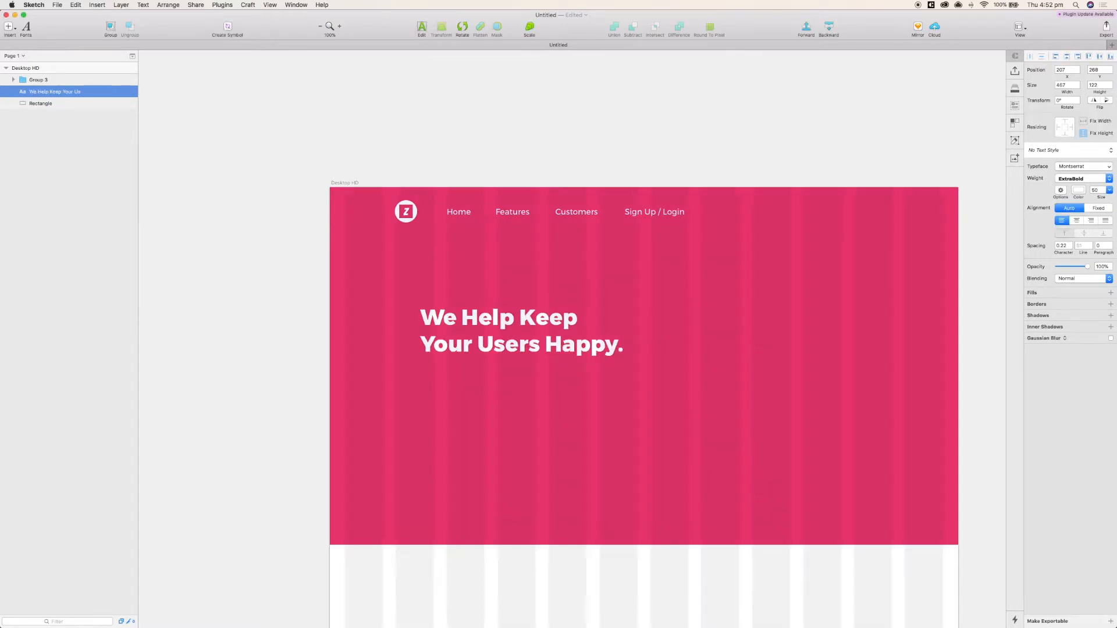
{"action": "left_click_drag", "start_coordinate": [467, 320], "coordinate": [443, 397]}
{"action": "key", "text": "super+d"}
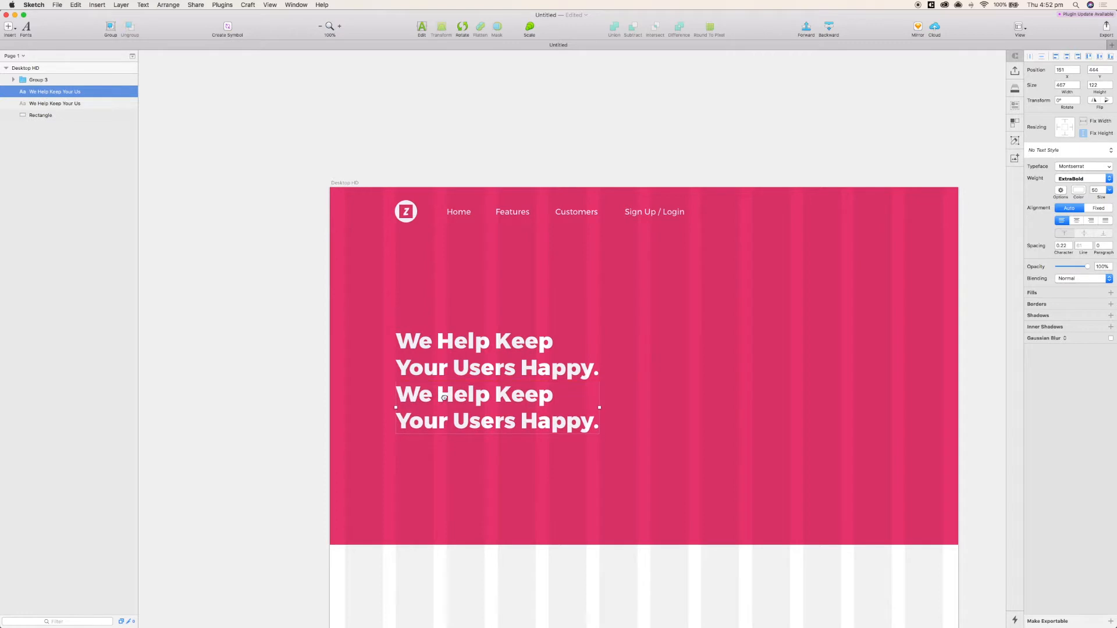
- Set the lower headline copy to font size 30 with Medium weight
{"action": "type", "text": "30"}
{"action": "key", "text": "Return"}
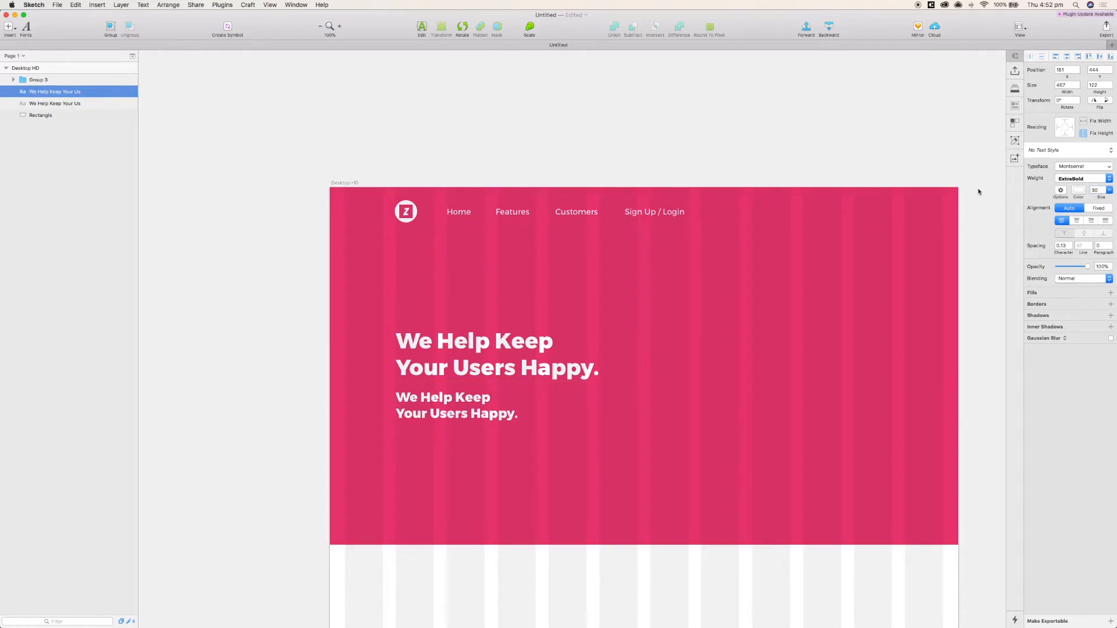
{"action": "left_click", "coordinate": [1078, 179]}
{"action": "left_click", "coordinate": [1073, 130]}
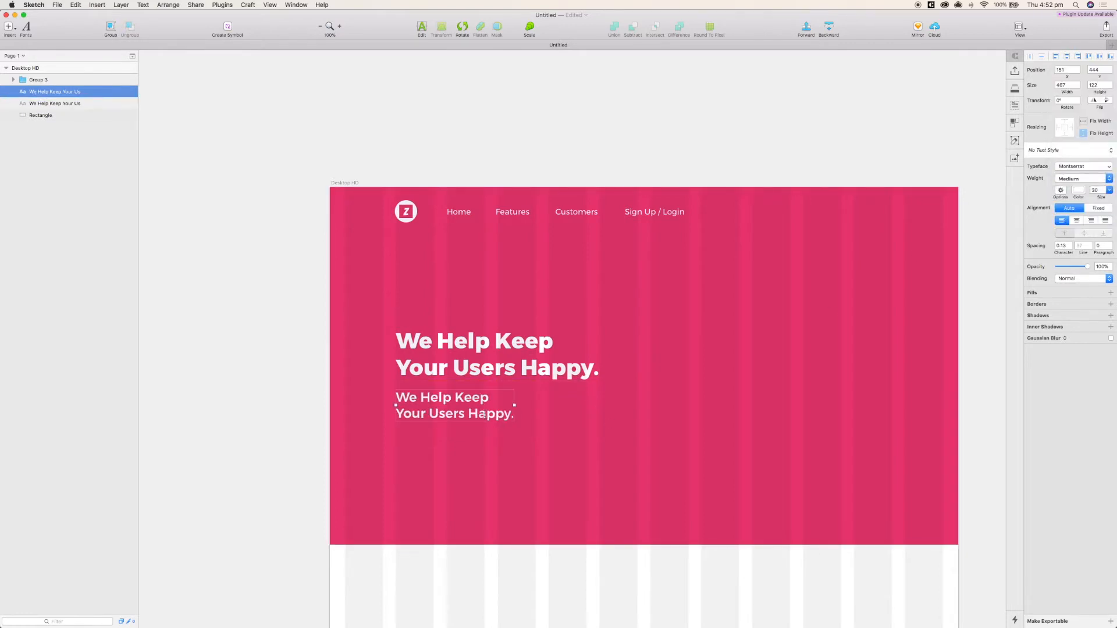
- Replace the lower copy's text with "Keep everyone happy with Zupport.", give it a lighter weight and hide the layout grid
{"action": "double_click", "coordinate": [496, 414]}
{"action": "key", "text": "super+a"}
{"action": "type", "text": "Keep everyone happy with Zupport."}
{"action": "key", "text": "Escape"}
{"action": "left_click", "coordinate": [1082, 179]}
{"action": "left_click", "coordinate": [1076, 169]}
{"action": "key", "text": "ctrl+l"}
{"action": "left_click", "coordinate": [410, 313]}
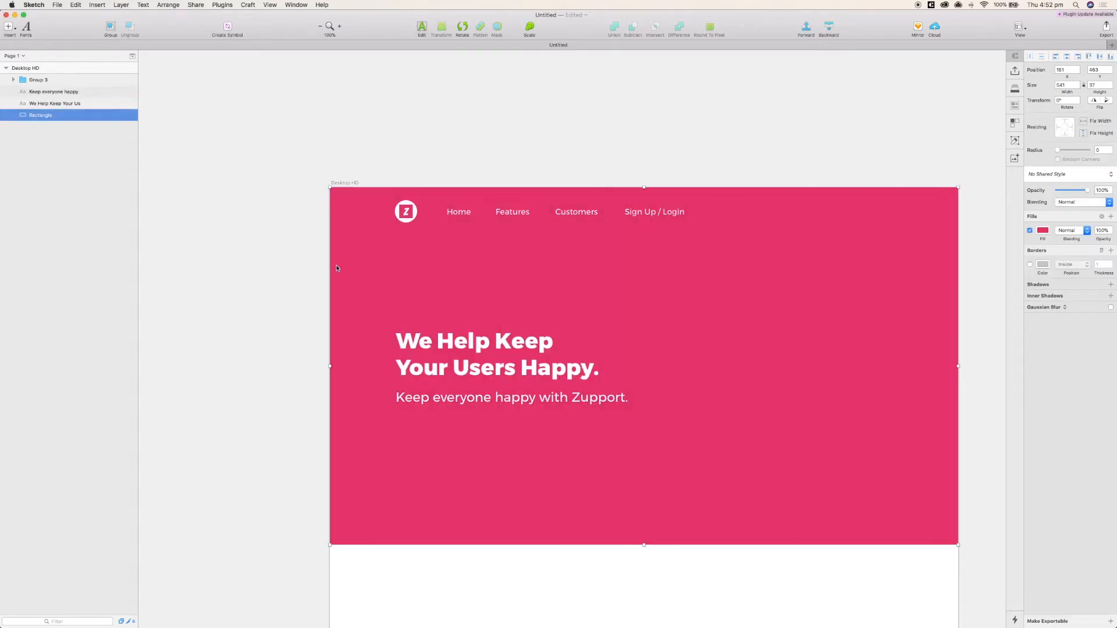
- Draw a rounded rectangle 297 px wide and 50 px high below the subheading, with radius 100 and no fill
{"action": "scroll", "coordinate": [312, 219], "scroll_direction": "down", "scroll_amount": 2}
{"action": "left_click", "coordinate": [267, 223]}
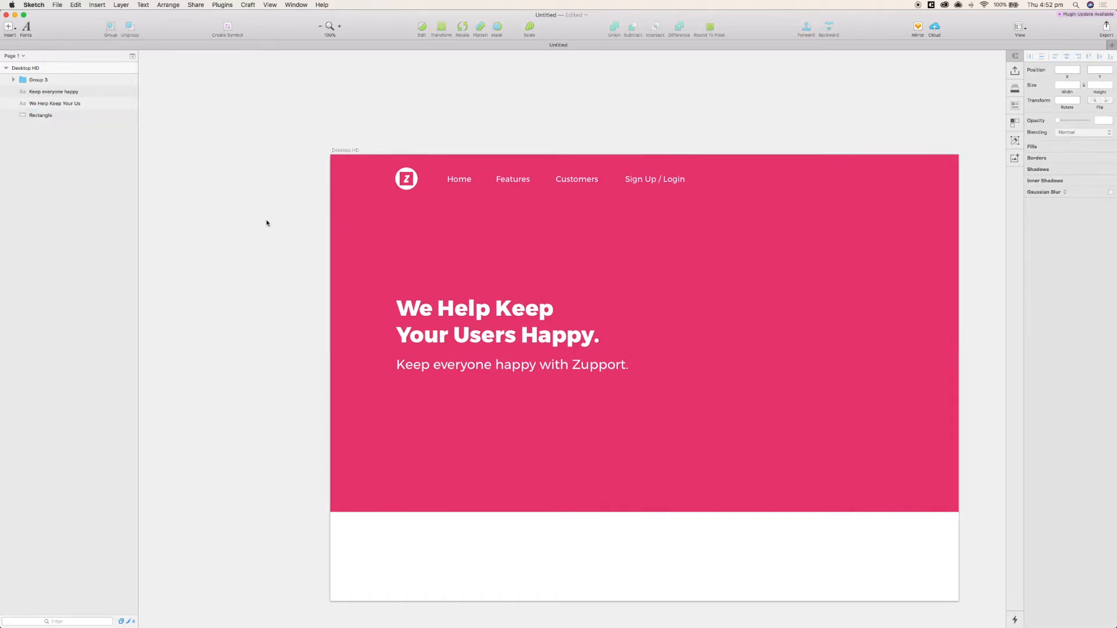
{"action": "left_click", "coordinate": [9, 26]}
{"action": "left_click", "coordinate": [119, 88]}
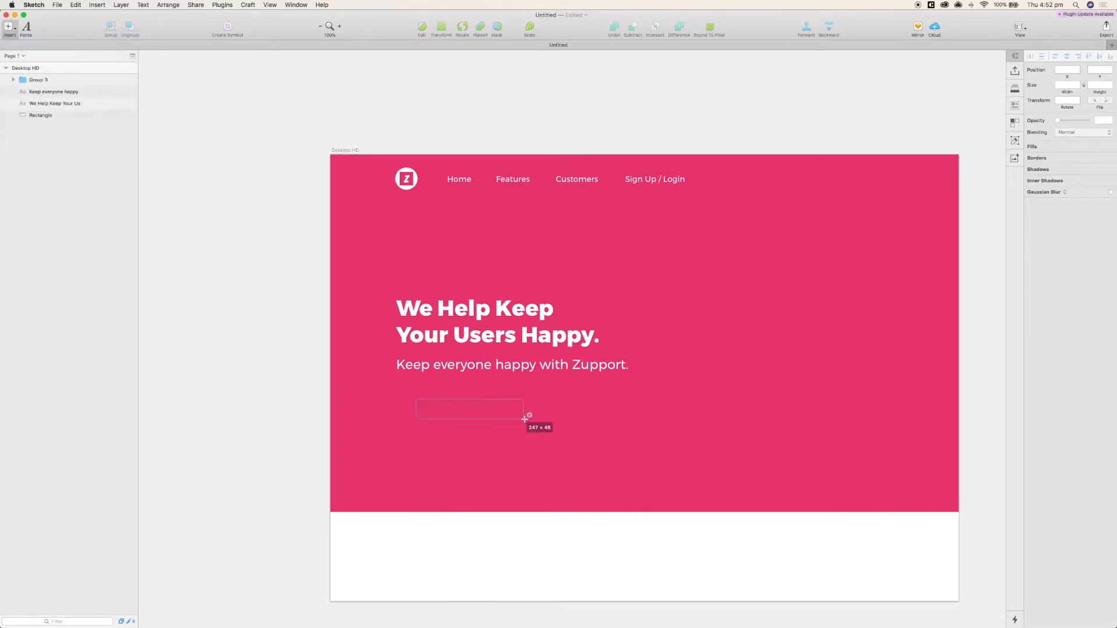
{"action": "left_click_drag", "start_coordinate": [525, 418], "coordinate": [546, 419]}
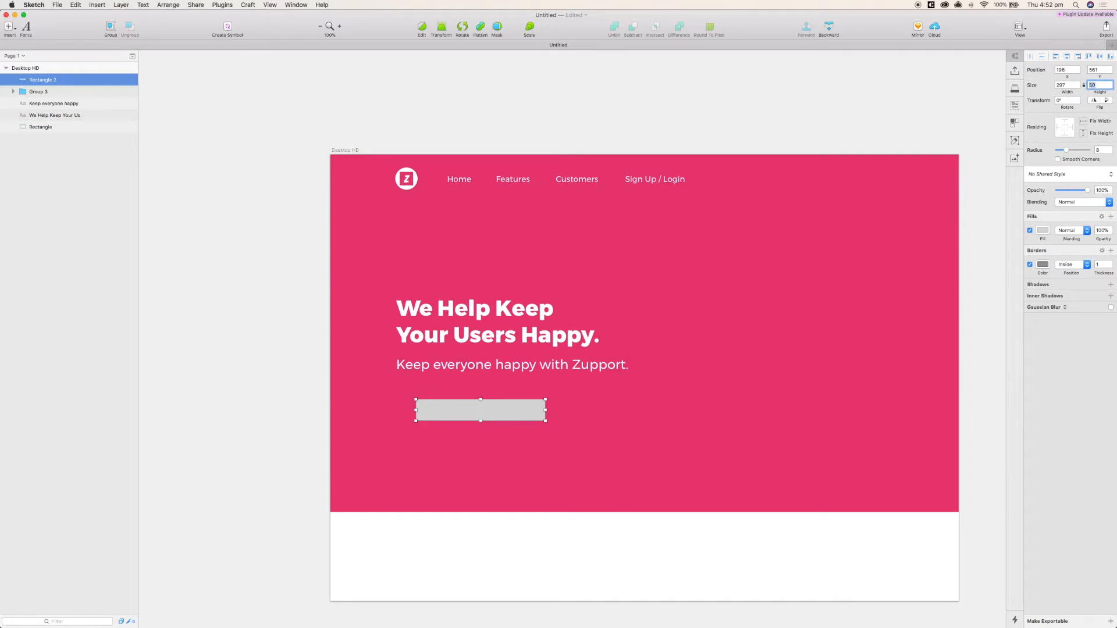
{"action": "left_click", "coordinate": [1030, 230]}
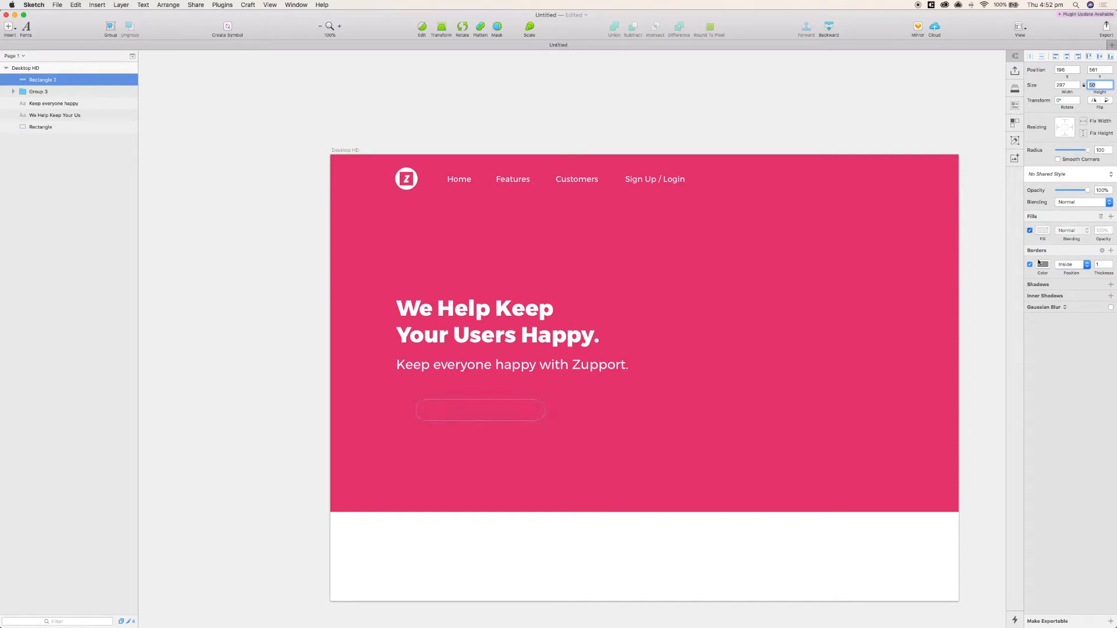
- Give the rounded rectangle a white border of thickness 2 and line its left edge up with the headline
{"action": "left_click", "coordinate": [1043, 264]}
{"action": "left_click", "coordinate": [1040, 405]}
{"action": "left_click", "coordinate": [1105, 273]}
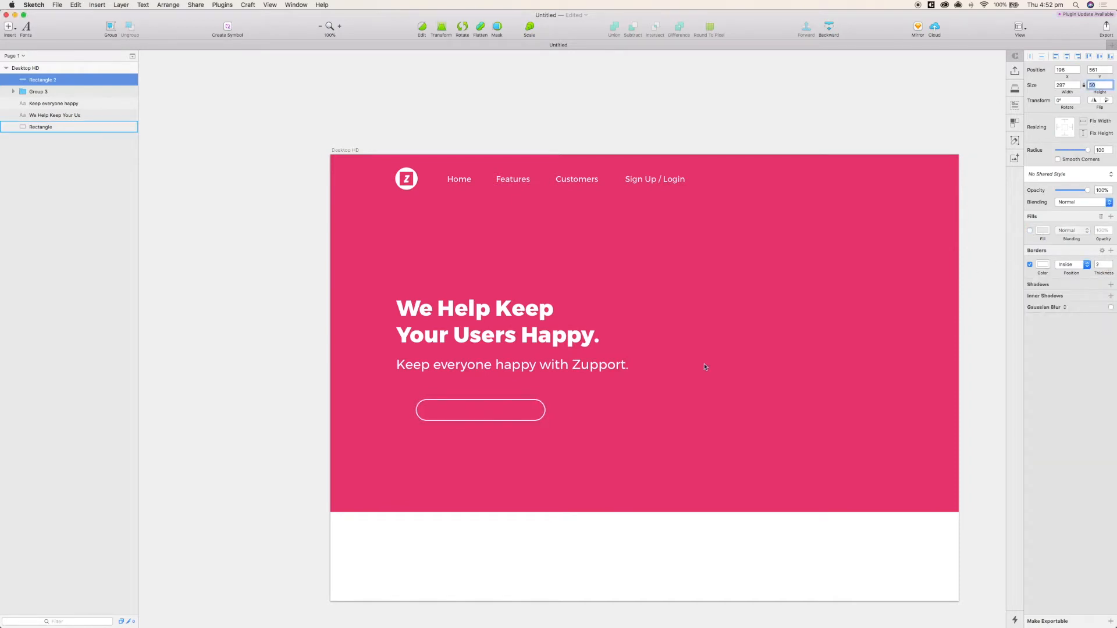
{"action": "left_click_drag", "start_coordinate": [523, 401], "coordinate": [503, 382]}
{"action": "key", "text": "shift+Down"}
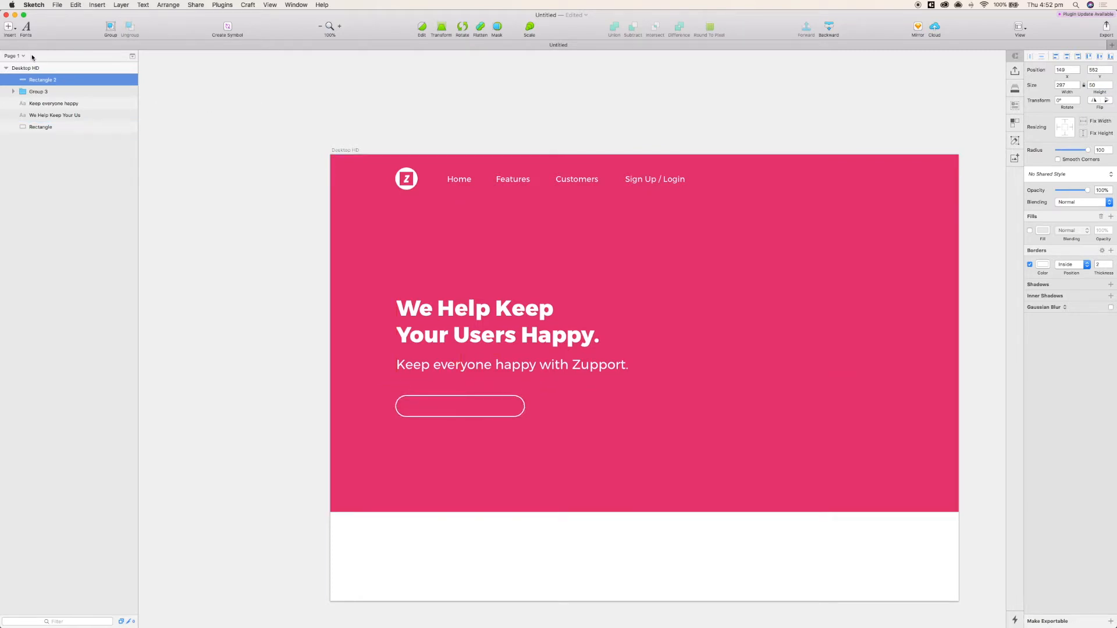
- Add the text "Show Me More" inside the button outline and set its weight to Medium
{"action": "left_click", "coordinate": [9, 26]}
{"action": "left_click", "coordinate": [40, 86]}
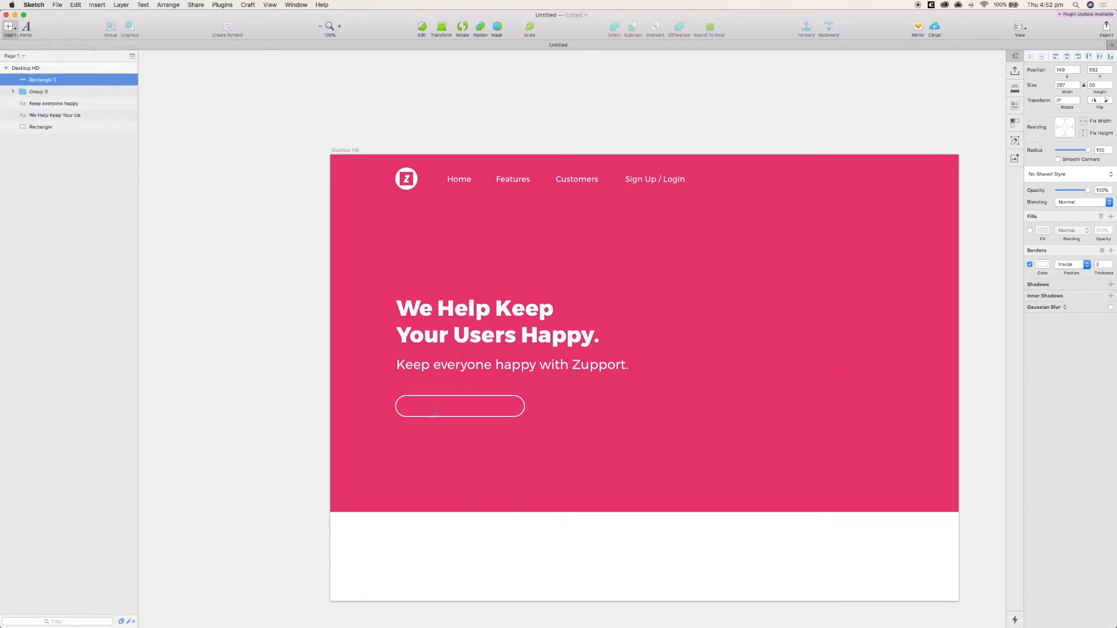
{"action": "left_click", "coordinate": [439, 401]}
{"action": "type", "text": "Show Me More"}
{"action": "key", "text": "Escape"}
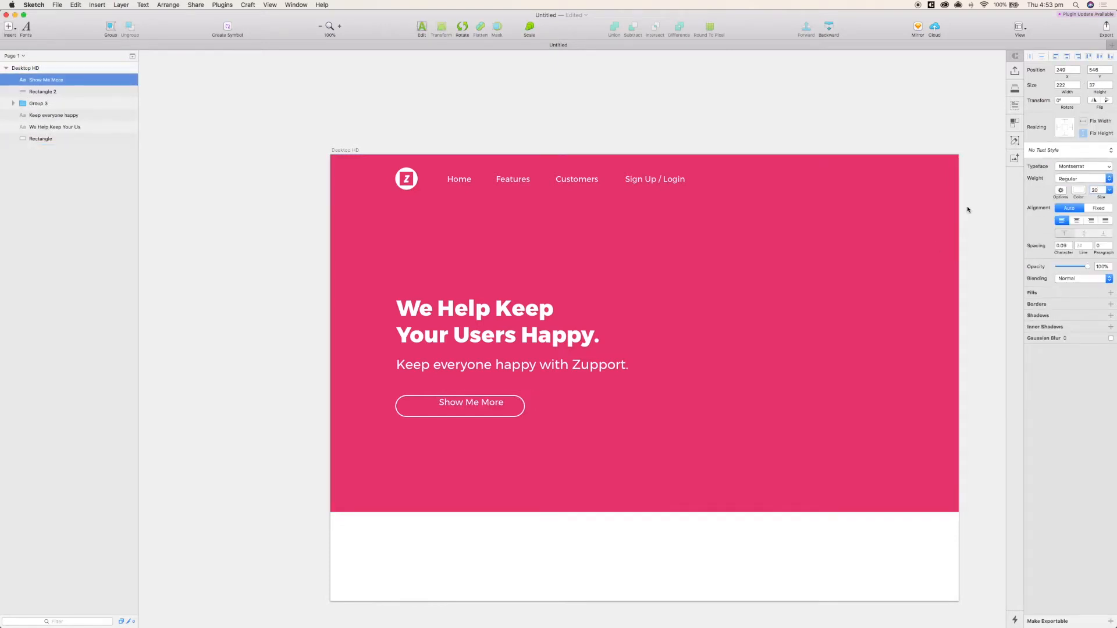
{"action": "left_click", "coordinate": [1084, 178]}
{"action": "left_click", "coordinate": [1071, 236]}
- Center the "Show Me More" text horizontally and vertically within the button outline
{"action": "left_click", "coordinate": [465, 416], "text": "shift"}
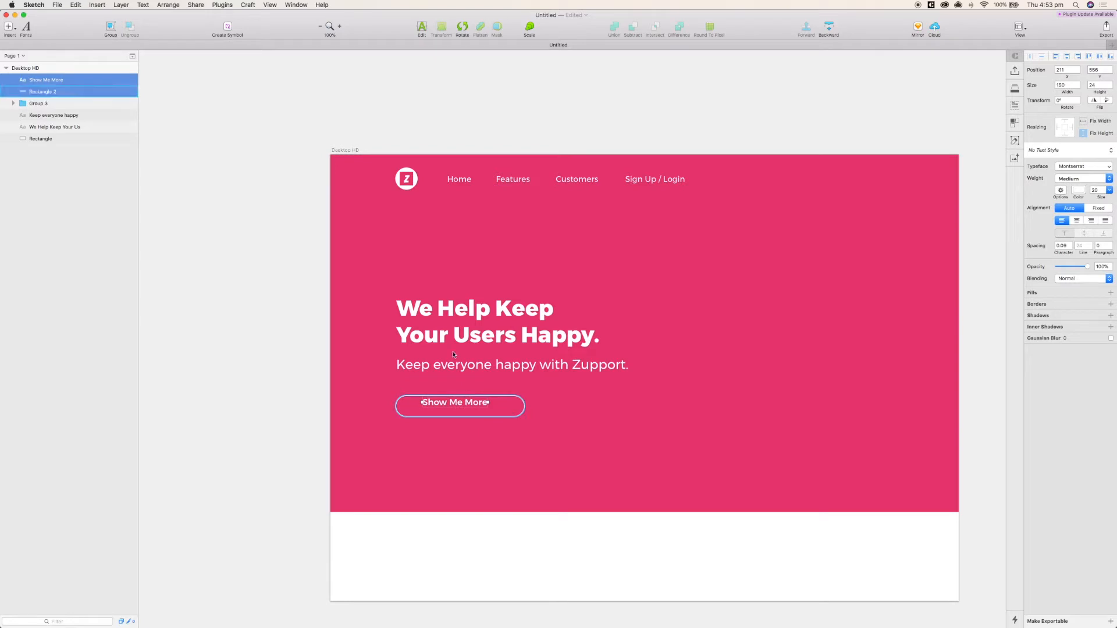
{"action": "left_click", "coordinate": [168, 5]}
{"action": "mouse_move", "coordinate": [192, 80]}
{"action": "left_click", "coordinate": [261, 90]}
{"action": "left_click", "coordinate": [169, 5]}
{"action": "left_click", "coordinate": [260, 121]}
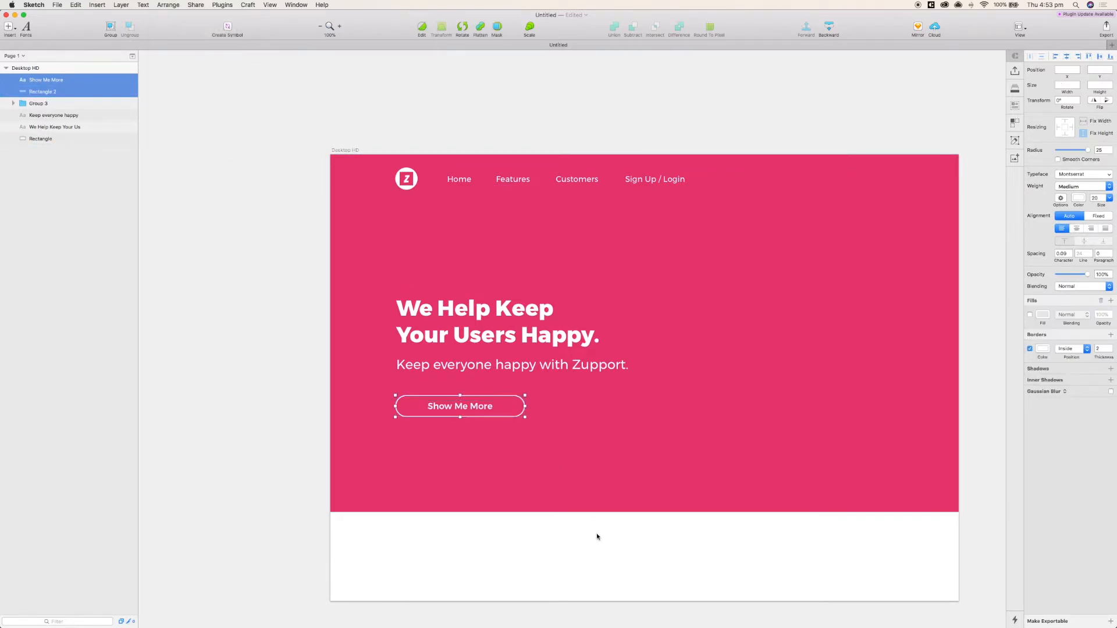
- Group the button text with its outline and narrow the button to about 253 px around the centered text
{"action": "key", "text": "super+g"}
{"action": "left_click", "coordinate": [525, 412], "text": "super"}
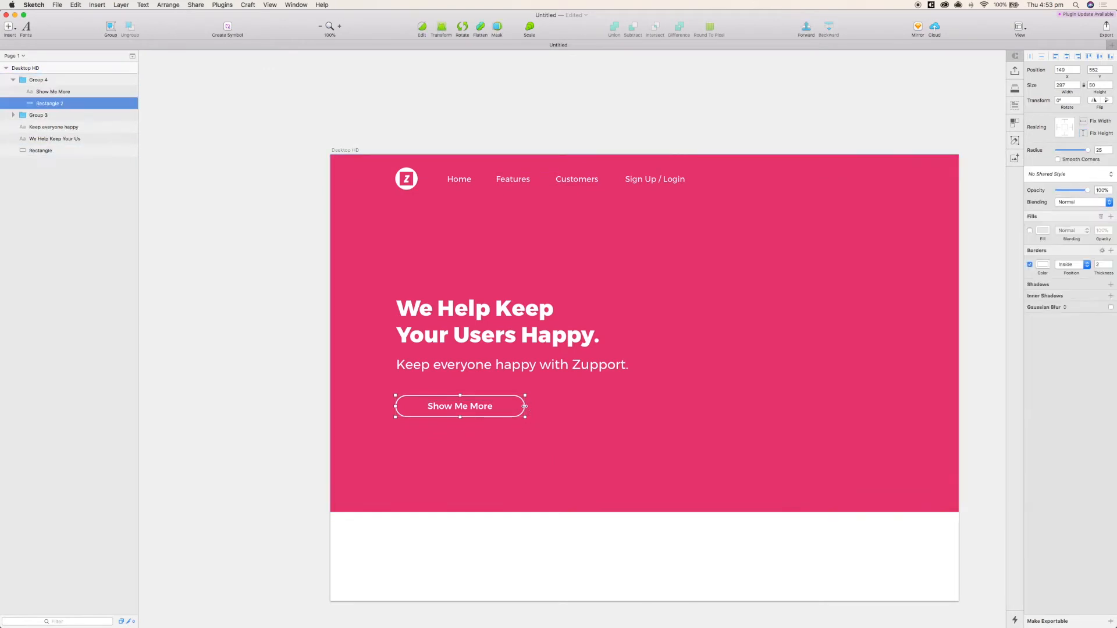
{"action": "left_click", "coordinate": [471, 406]}
{"action": "left_click", "coordinate": [482, 456]}
{"action": "left_click", "coordinate": [483, 457]}
- Group the headline with the subheading, and group that pair together with the button
{"action": "scroll", "coordinate": [633, 406], "scroll_direction": "right", "scroll_amount": 2}
{"action": "left_click_drag", "start_coordinate": [477, 369], "coordinate": [477, 367]}
{"action": "left_click", "coordinate": [472, 342], "text": "shift"}
{"action": "key", "text": "super+g"}
{"action": "left_click", "coordinate": [447, 411], "text": "shift"}
{"action": "key", "text": "super+g"}
- Center the grouped banner text and button vertically on the pink background rectangle
{"action": "left_click", "coordinate": [443, 252], "text": "shift"}
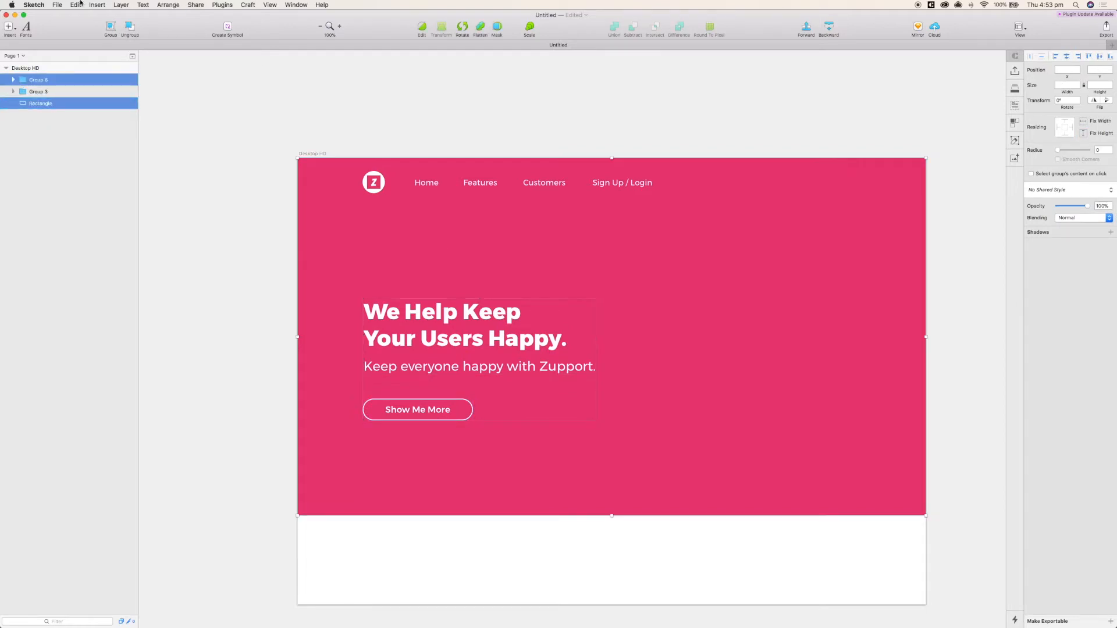
{"action": "left_click", "coordinate": [169, 4]}
{"action": "mouse_move", "coordinate": [201, 82]}
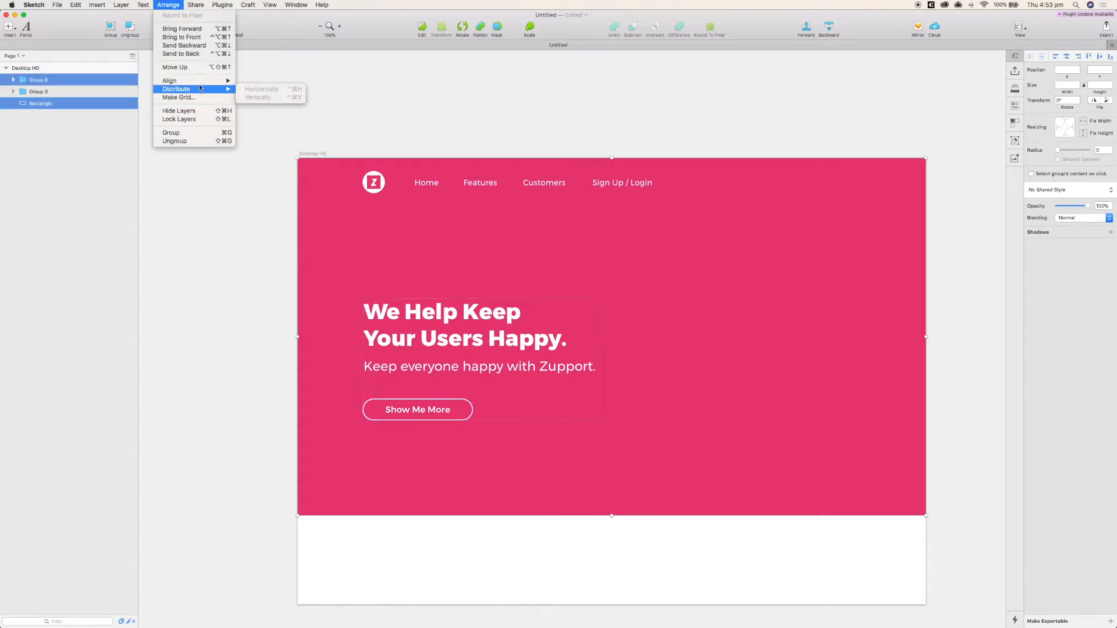
{"action": "left_click", "coordinate": [248, 114]}
{"action": "left_click", "coordinate": [254, 282]}
- Move the text group down 20 px and paste the support agent laptop illustration beside it on the pink banner
{"action": "scroll", "coordinate": [243, 280], "scroll_direction": "right", "scroll_amount": 2}
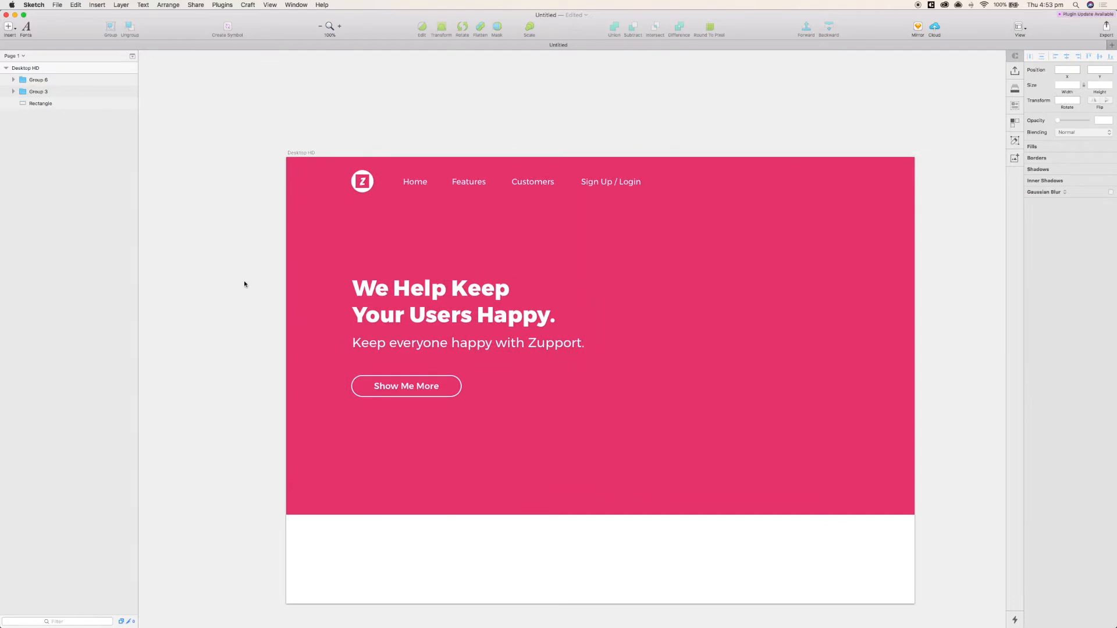
{"action": "left_click", "coordinate": [418, 318]}
{"action": "key", "text": "shift+Down"}
{"action": "key", "text": "shift+Down"}
{"action": "key", "text": "super+v"}
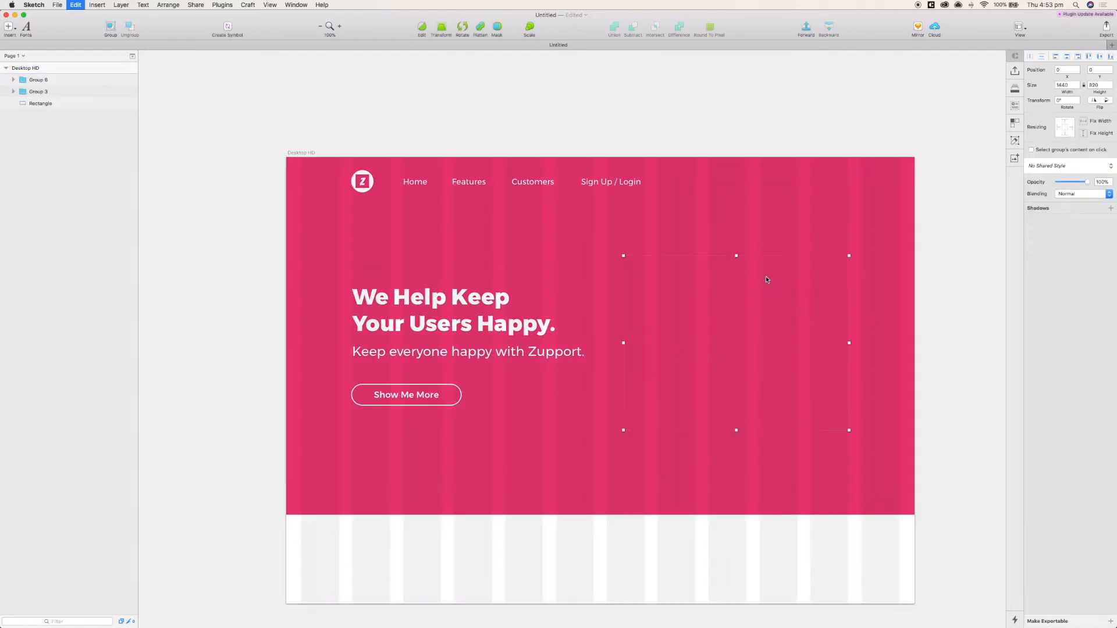
- Align the text group and the laptop illustration with each other along their vertical centers
{"action": "left_click", "coordinate": [508, 331], "text": "shift"}
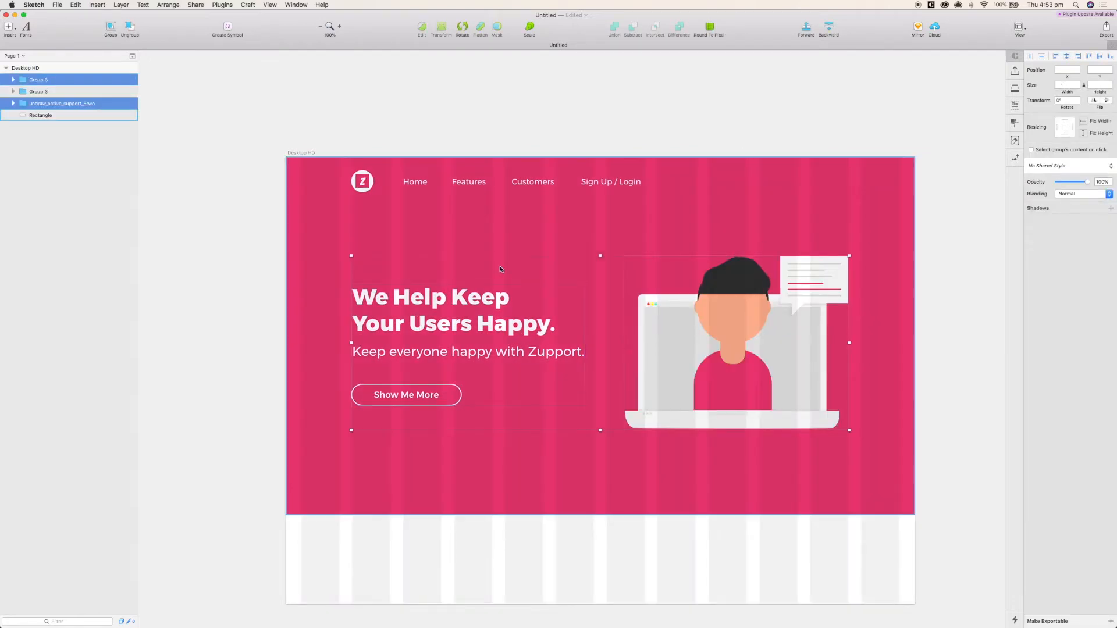
{"action": "left_click", "coordinate": [179, 5]}
{"action": "mouse_move", "coordinate": [197, 82]}
{"action": "left_click", "coordinate": [272, 119]}
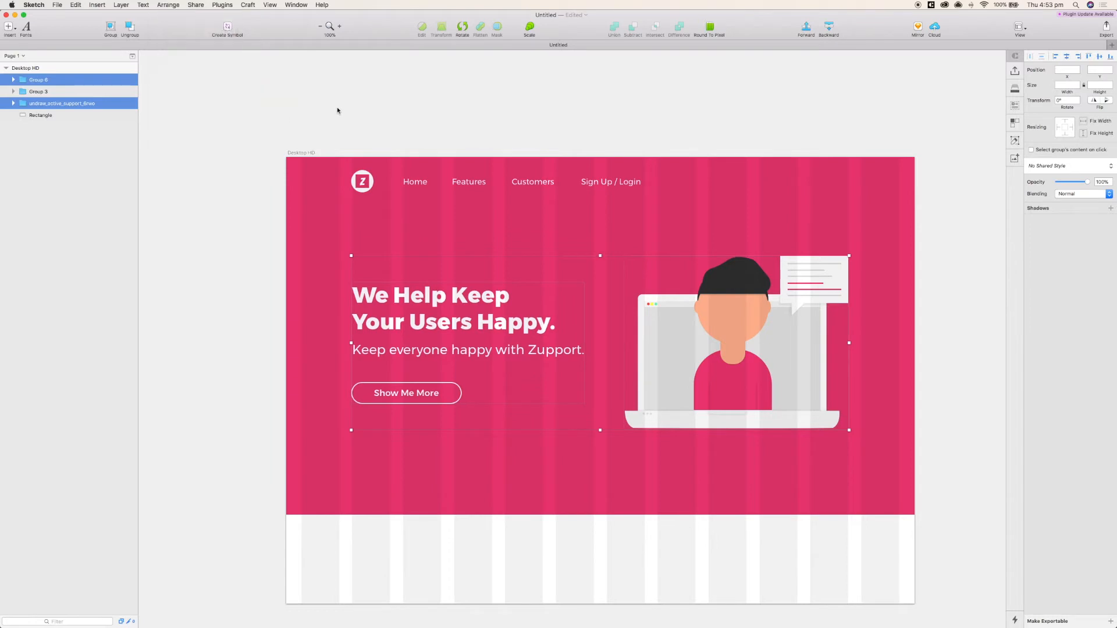
{"action": "left_click", "coordinate": [337, 107]}
- Group the banner text block with the laptop illustration and hide the layout grid
{"action": "left_click", "coordinate": [508, 344]}
{"action": "left_click", "coordinate": [675, 343], "text": "shift"}
{"action": "key", "text": "super+g"}
{"action": "key", "text": "ctrl+l"}
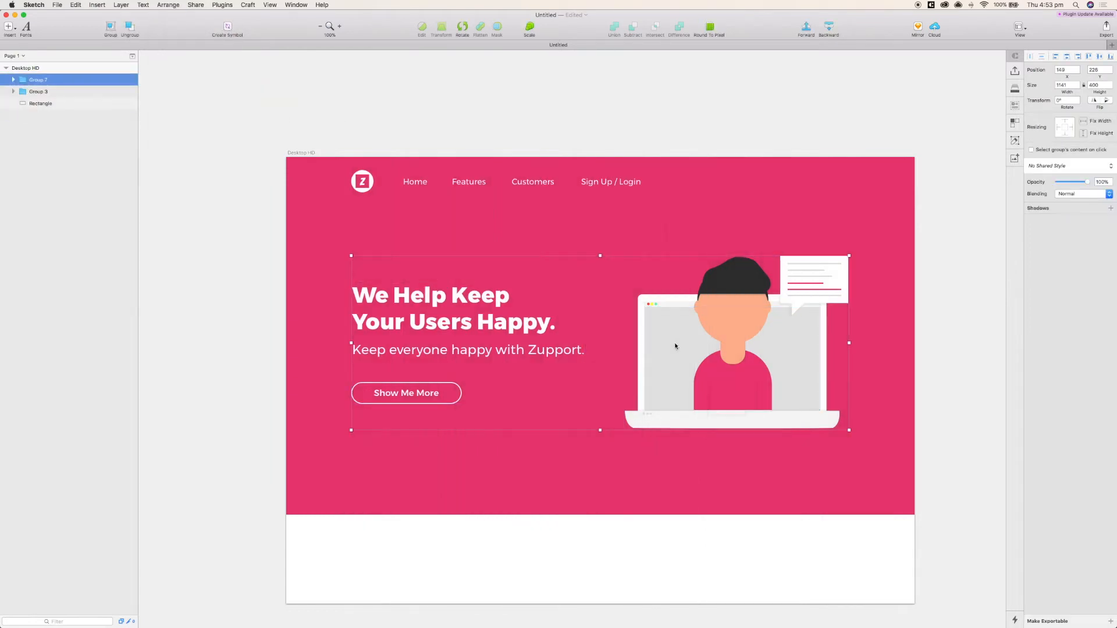
- Group all layers of the banner and name the group "header"
{"action": "key", "text": "super+a"}
{"action": "key", "text": "super+g"}
{"action": "double_click", "coordinate": [62, 82]}
- Extend the Desktop HD artboard downward to make room for more sections below the banner
{"action": "left_click", "coordinate": [82, 68]}
{"action": "scroll", "coordinate": [547, 261], "scroll_direction": "down", "scroll_amount": 10}
{"action": "left_click_drag", "start_coordinate": [568, 259], "coordinate": [568, 622]}
- Draw a borderless rectangle 1440 px wide and about 590 px high directly below the pink banner
{"action": "scroll", "coordinate": [547, 408], "scroll_direction": "up", "scroll_amount": 5}
{"action": "left_click", "coordinate": [10, 26]}
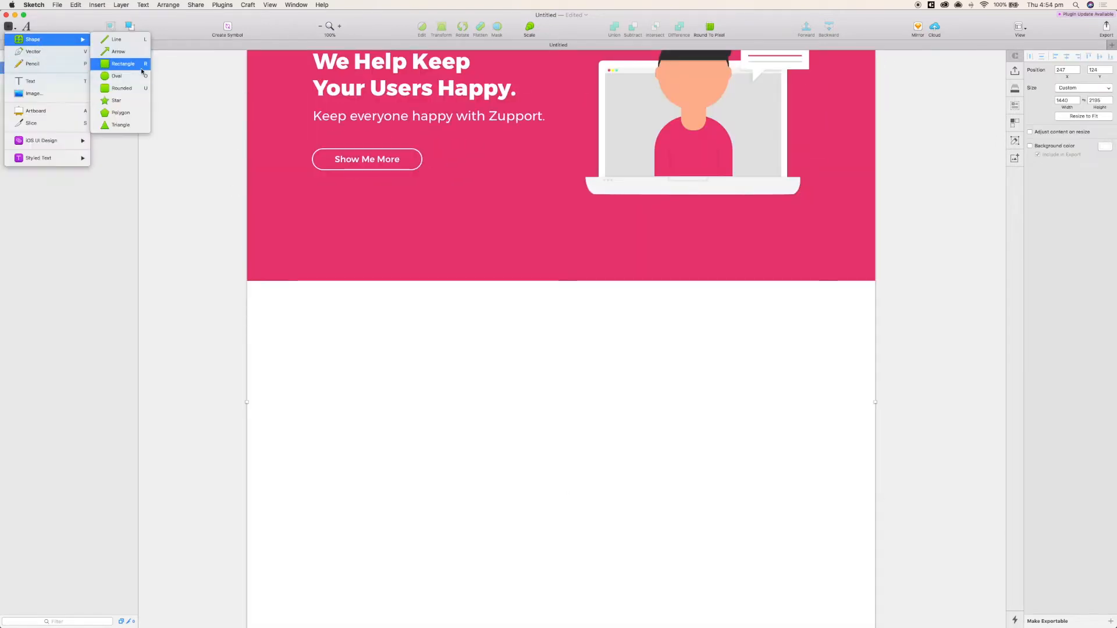
{"action": "left_click", "coordinate": [114, 64]}
{"action": "left_click_drag", "start_coordinate": [247, 281], "coordinate": [875, 539]}
{"action": "left_click", "coordinate": [1029, 264]}
- Fill the new section rectangle with white and set its height to 610 px
{"action": "left_click", "coordinate": [1043, 231]}
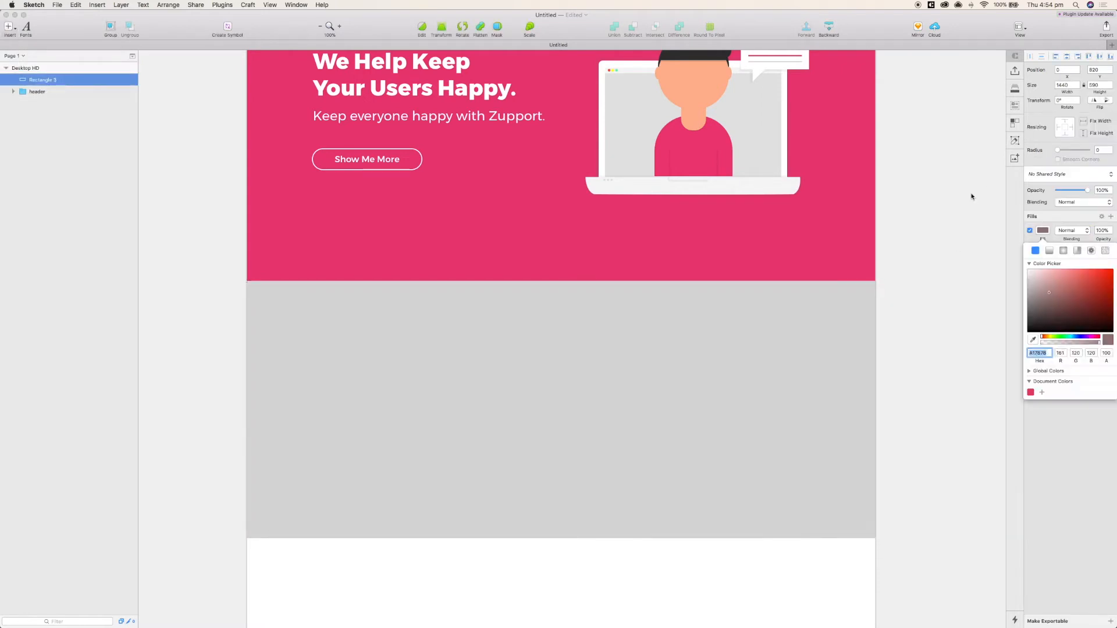
{"action": "left_click", "coordinate": [1028, 270]}
{"action": "type", "text": "610"}
{"action": "key", "text": "Return"}
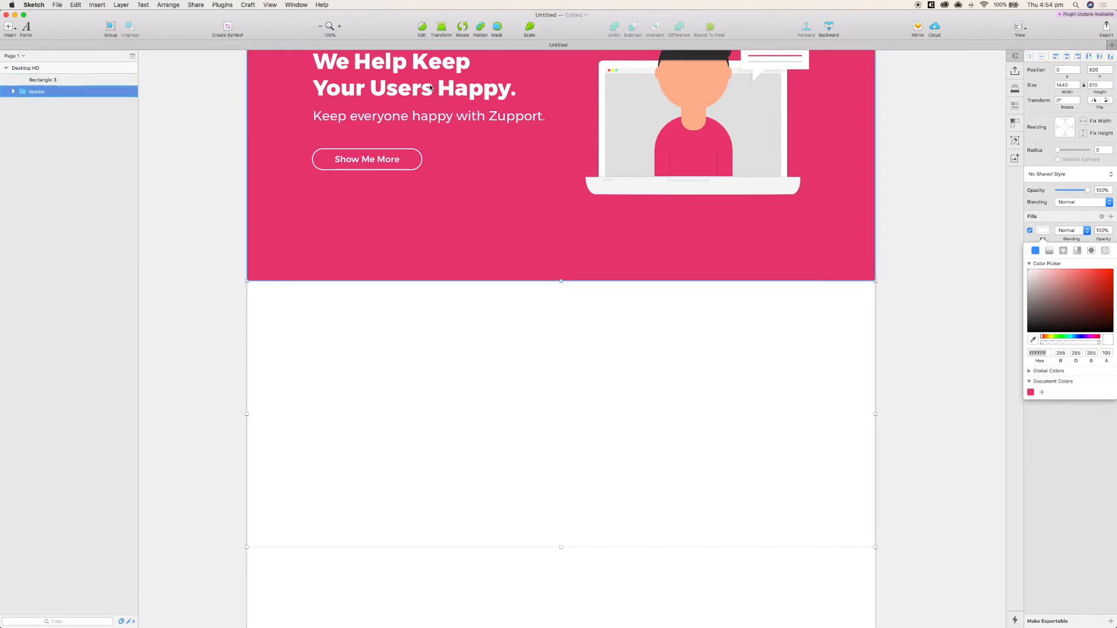
- Copy the banner's headline and subheading group and place the copy in the white section below
{"action": "double_click", "coordinate": [434, 112]}
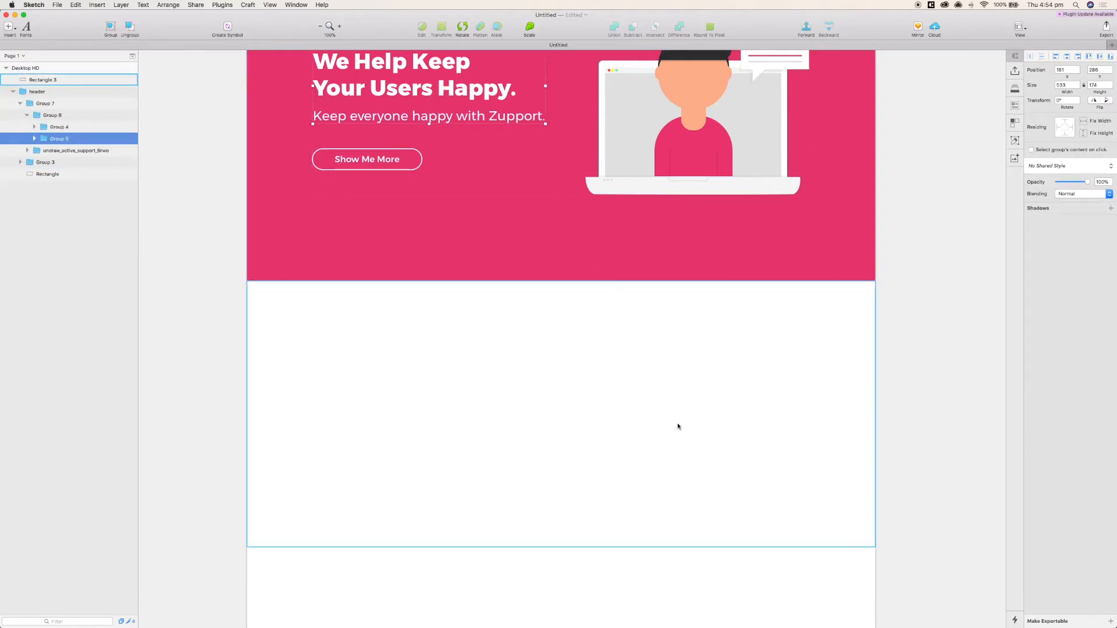
{"action": "left_click", "coordinate": [690, 444]}
{"action": "key", "text": "super+v"}
{"action": "left_click_drag", "start_coordinate": [431, 88], "coordinate": [428, 417]}
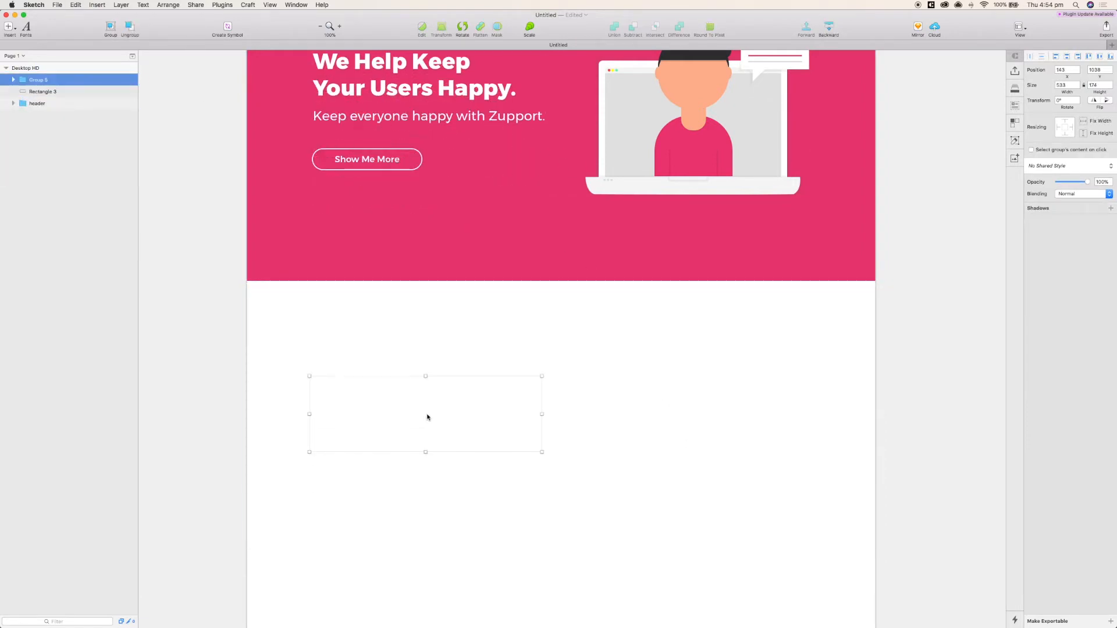
- Change the color of both copied texts in the white section to black
{"action": "double_click", "coordinate": [428, 417]}
{"action": "key", "text": "super+a"}
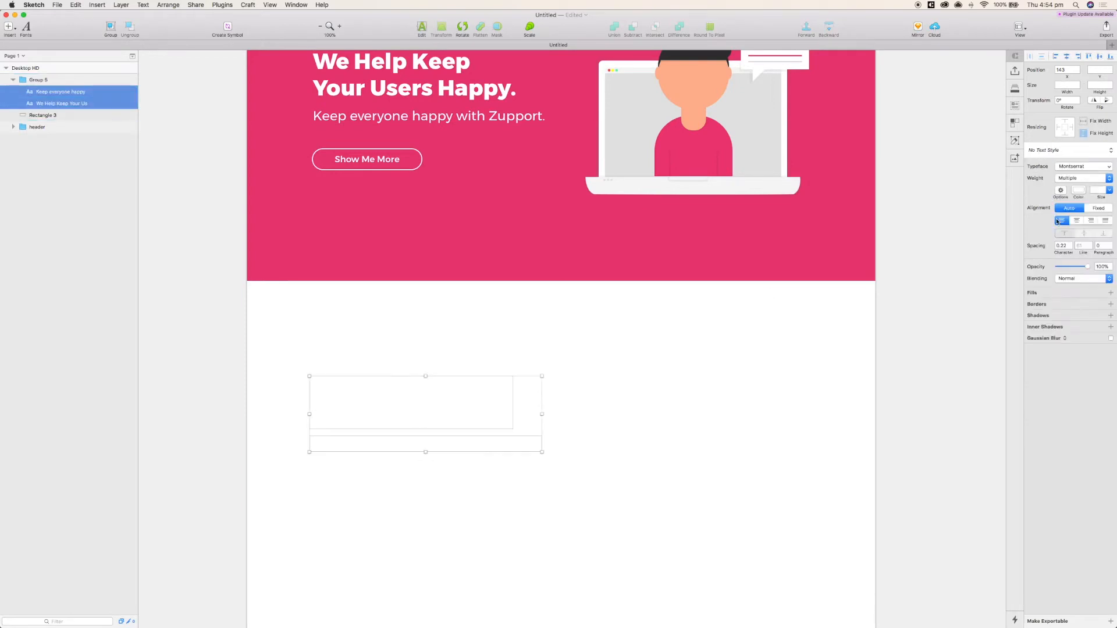
{"action": "left_click", "coordinate": [1076, 191]}
{"action": "left_click_drag", "start_coordinate": [1048, 261], "coordinate": [931, 407]}
{"action": "left_click", "coordinate": [929, 407]}
{"action": "double_click", "coordinate": [419, 424]}
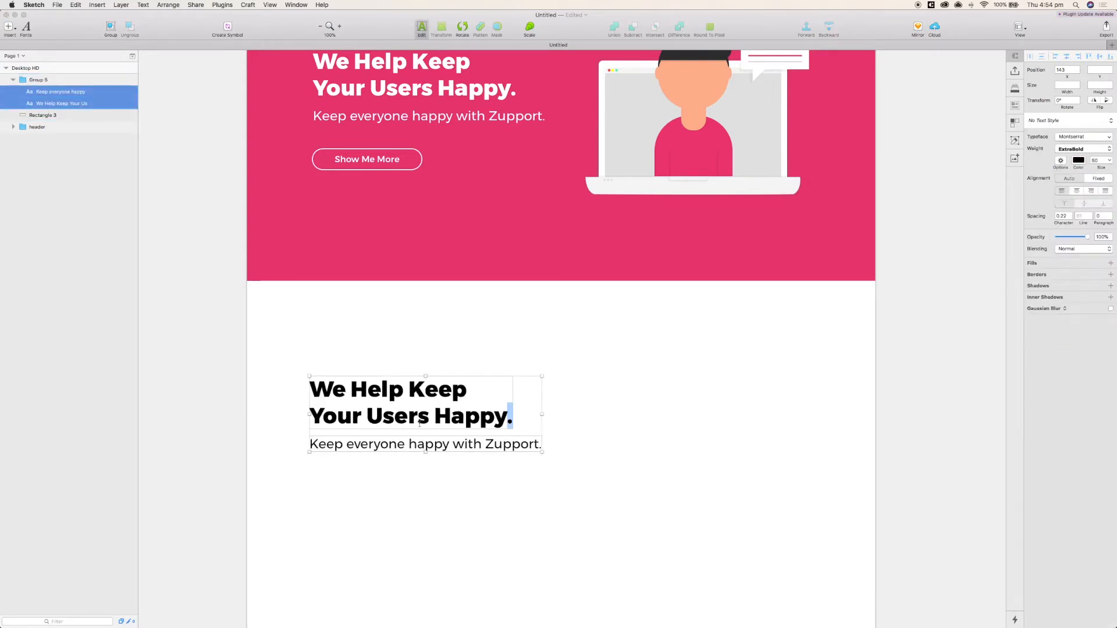
{"action": "left_click", "coordinate": [279, 351]}
- Right-align the copied headline and move the text group to the right half of the section, checking it against the layout grid
{"action": "double_click", "coordinate": [408, 396]}
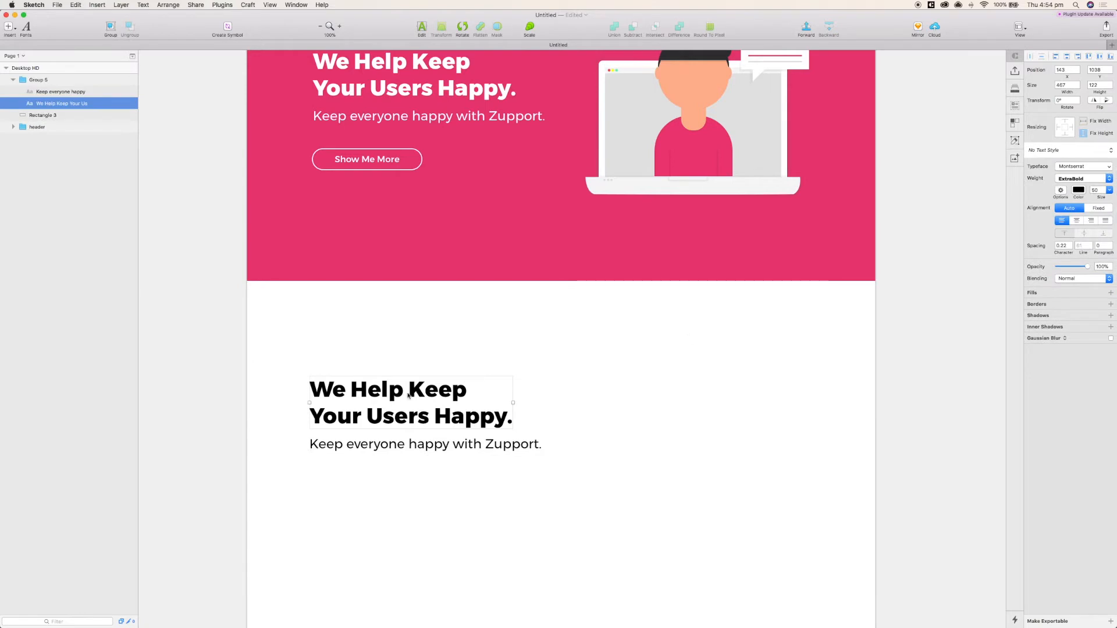
{"action": "left_click", "coordinate": [1086, 223]}
{"action": "left_click_drag", "start_coordinate": [477, 393], "coordinate": [730, 409]}
{"action": "key", "text": "ctrl+l"}
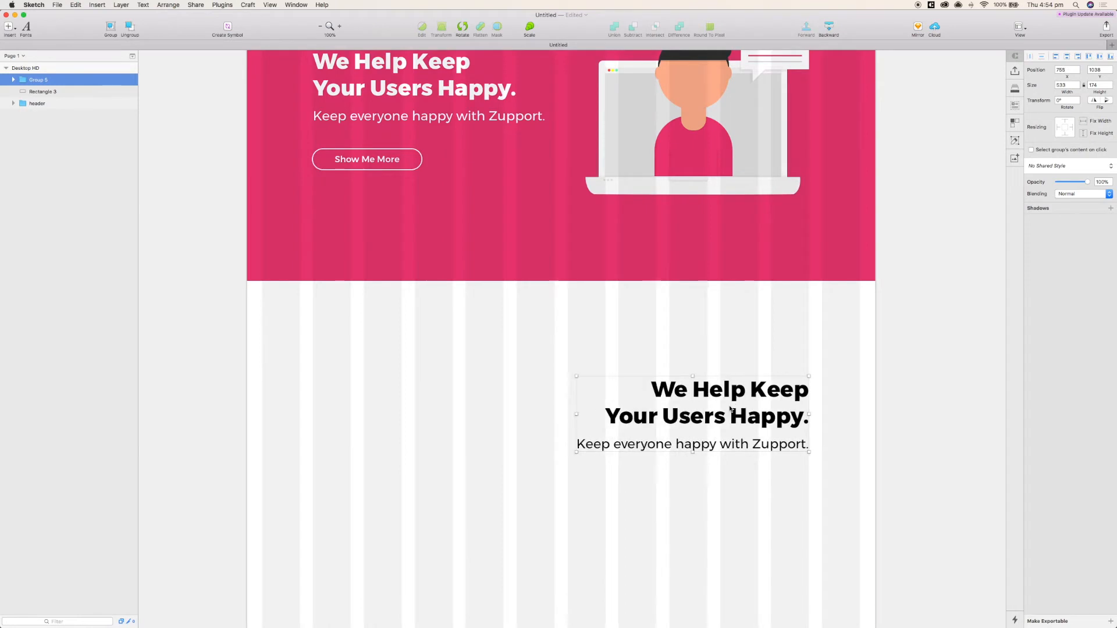
{"action": "key", "text": "ctrl+l"}
- Set the copied headline to font size 40 and keep its right edge flush with the subheading
{"action": "scroll", "coordinate": [730, 409], "scroll_direction": "down", "scroll_amount": 2}
{"action": "double_click", "coordinate": [736, 387]}
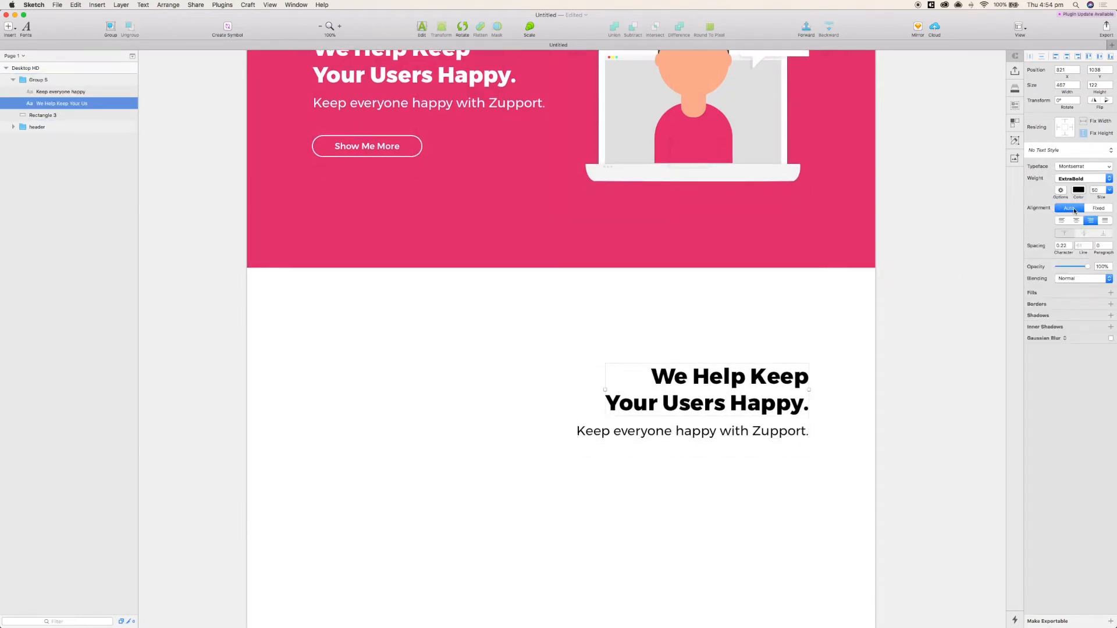
{"action": "type", "text": "40"}
{"action": "key", "text": "Return"}
{"action": "left_click_drag", "start_coordinate": [744, 385], "coordinate": [785, 383]}
- Set the copied subheading to font size 24 and move it close below the headline, with their right edges aligned
{"action": "left_click", "coordinate": [780, 435]}
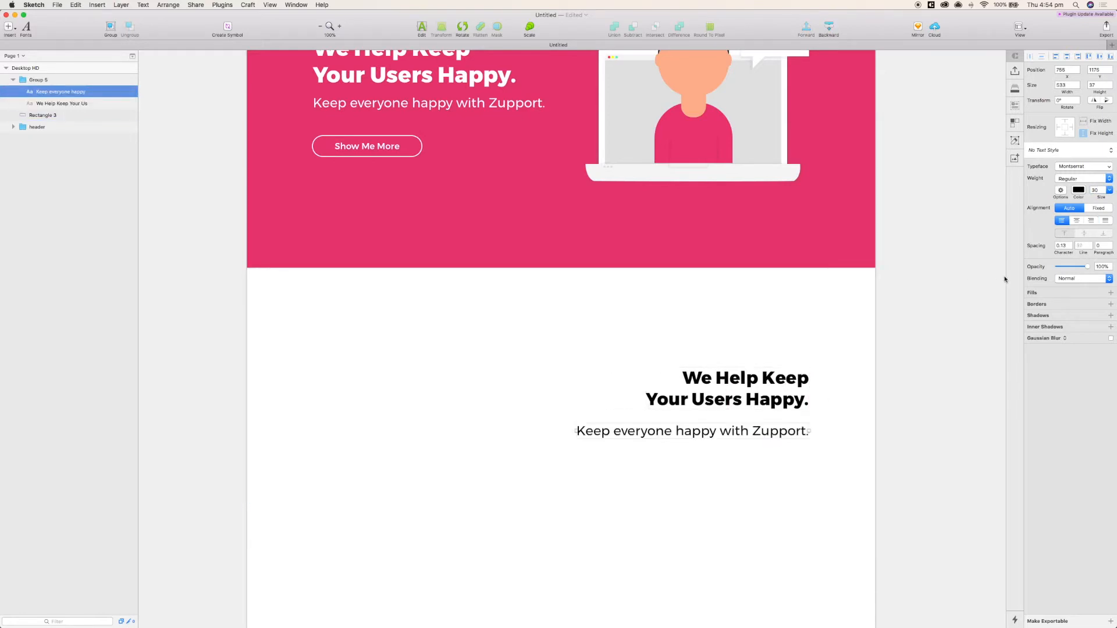
{"action": "type", "text": "24"}
{"action": "key", "text": "Return"}
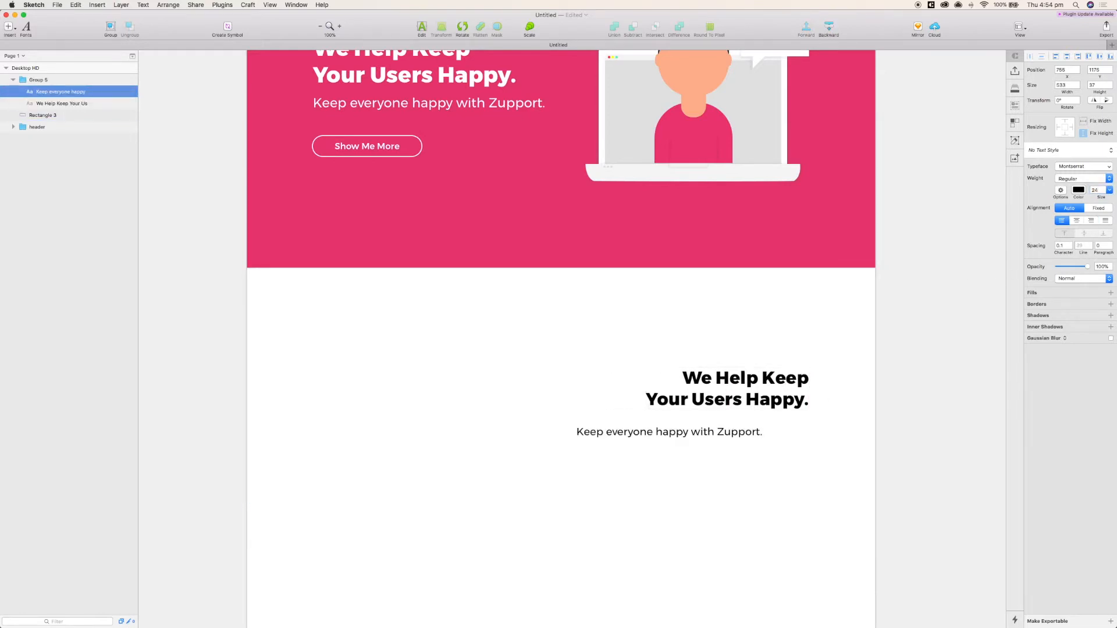
{"action": "left_click", "coordinate": [725, 440]}
{"action": "left_click_drag", "start_coordinate": [719, 433], "coordinate": [739, 420]}
{"action": "double_click", "coordinate": [721, 433]}
{"action": "left_click", "coordinate": [756, 408]}
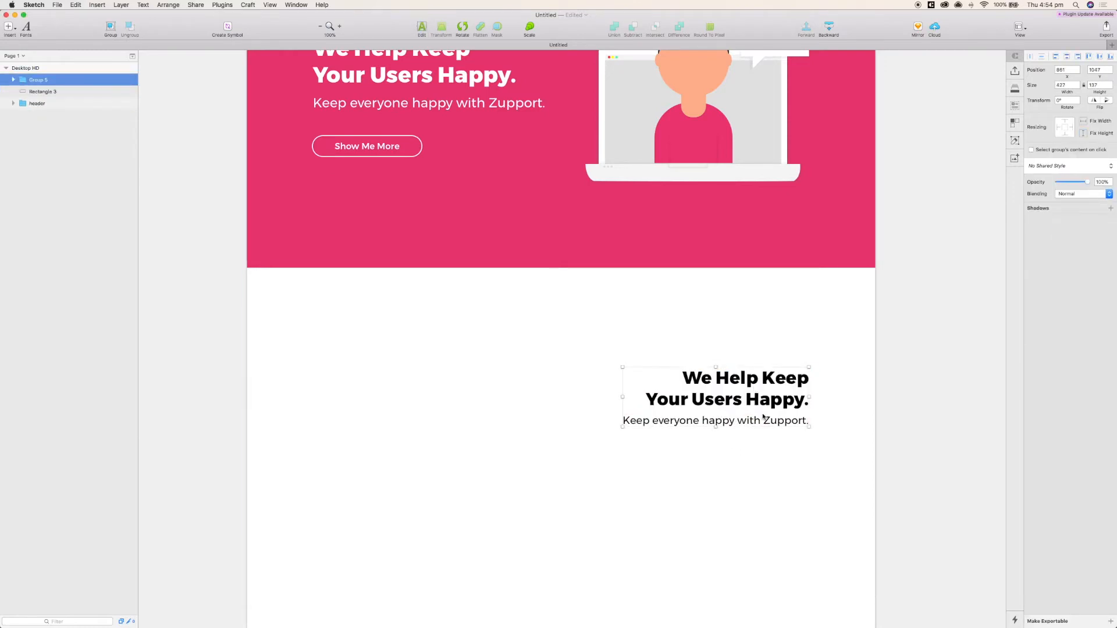
- Replace the section headline with "Support Made Easy." and move the subheading up directly beneath it
{"action": "double_click", "coordinate": [756, 388]}
{"action": "key", "text": "Return"}
{"action": "type", "text": "Support Made Easy."}
{"action": "left_click_drag", "start_coordinate": [747, 421], "coordinate": [748, 398]}
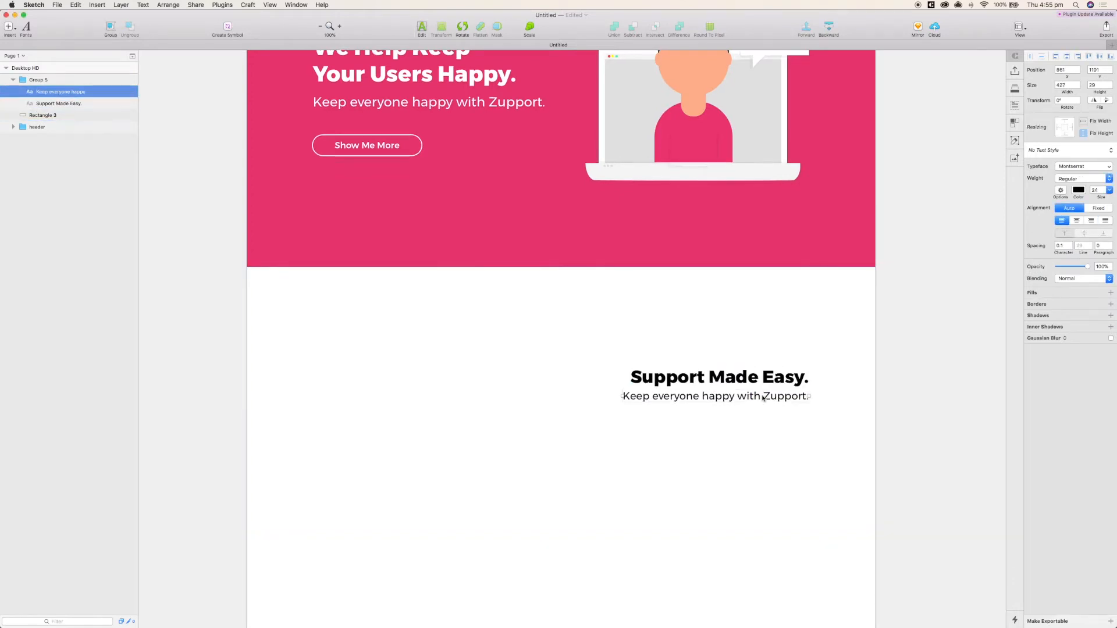
- Replace the subheading with two right-aligned lines: "All of your user’s issues in one place. Assign, interact and solve everything - together."
{"action": "double_click", "coordinate": [763, 395]}
{"action": "type", "text": "All of your user’s issues in one place. Assign, interact and solve everything - together."}
{"action": "key", "text": "Escape"}
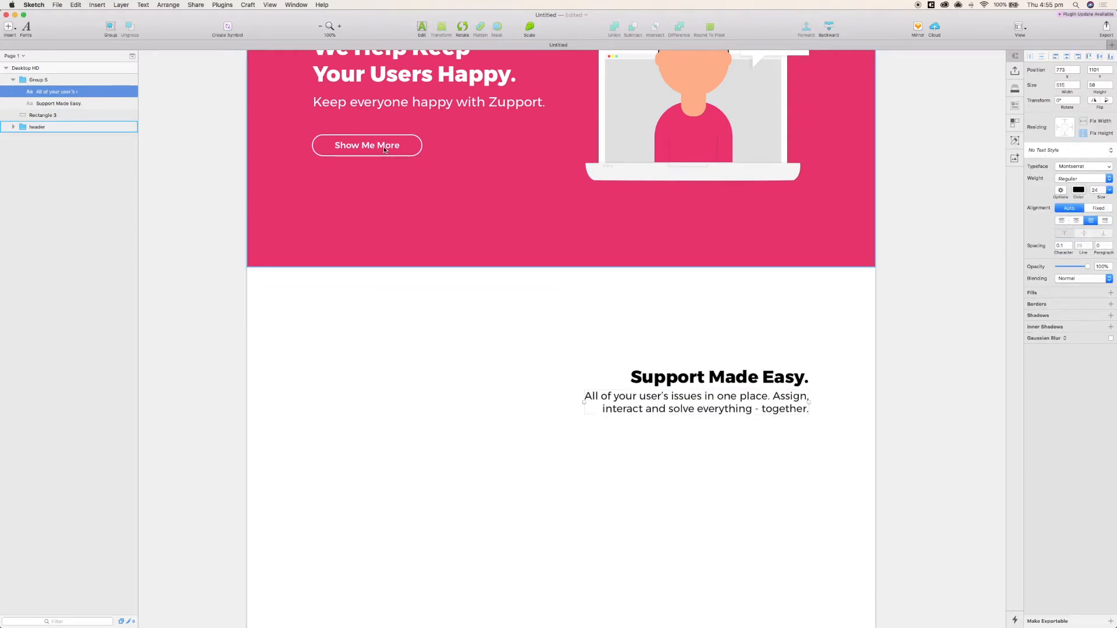
- Place a copy of the banner button below the section's subheading, near the right edge of the text
{"action": "left_click", "coordinate": [760, 452]}
{"action": "key", "text": "super+v"}
{"action": "key", "text": "shift+Down"}
{"action": "key", "text": "shift+Down"}
{"action": "key", "text": "shift+Down"}
{"action": "left_click_drag", "start_coordinate": [350, 160], "coordinate": [730, 432]}
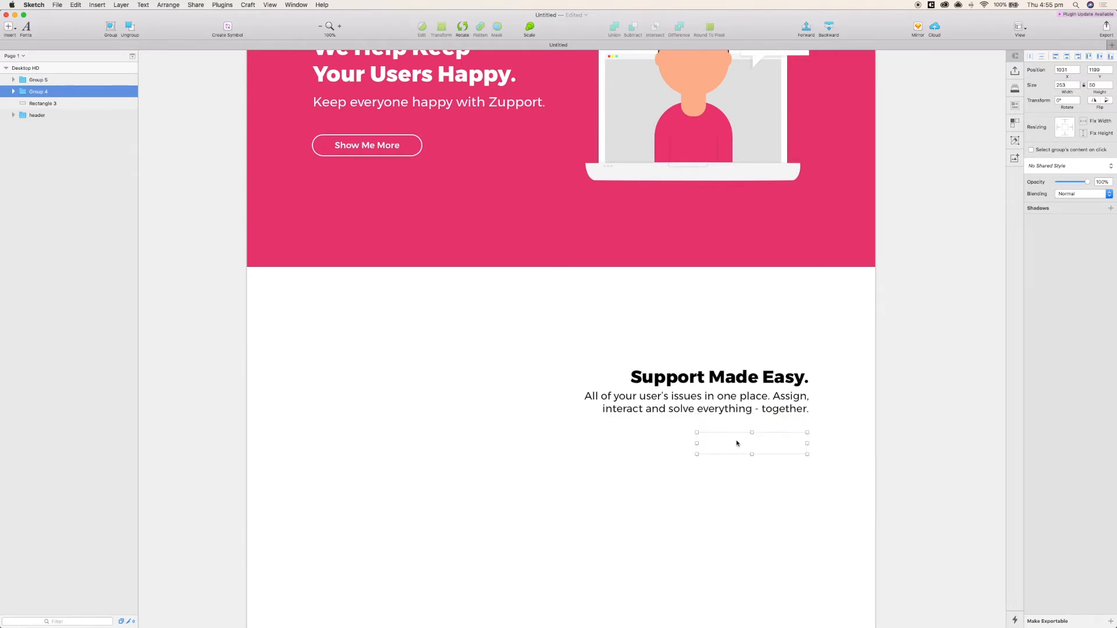
- Recolor the copied button's border and text in the banner pink and change its text to "Helpdesk Features"
{"action": "double_click", "coordinate": [736, 436]}
{"action": "left_click", "coordinate": [746, 435]}
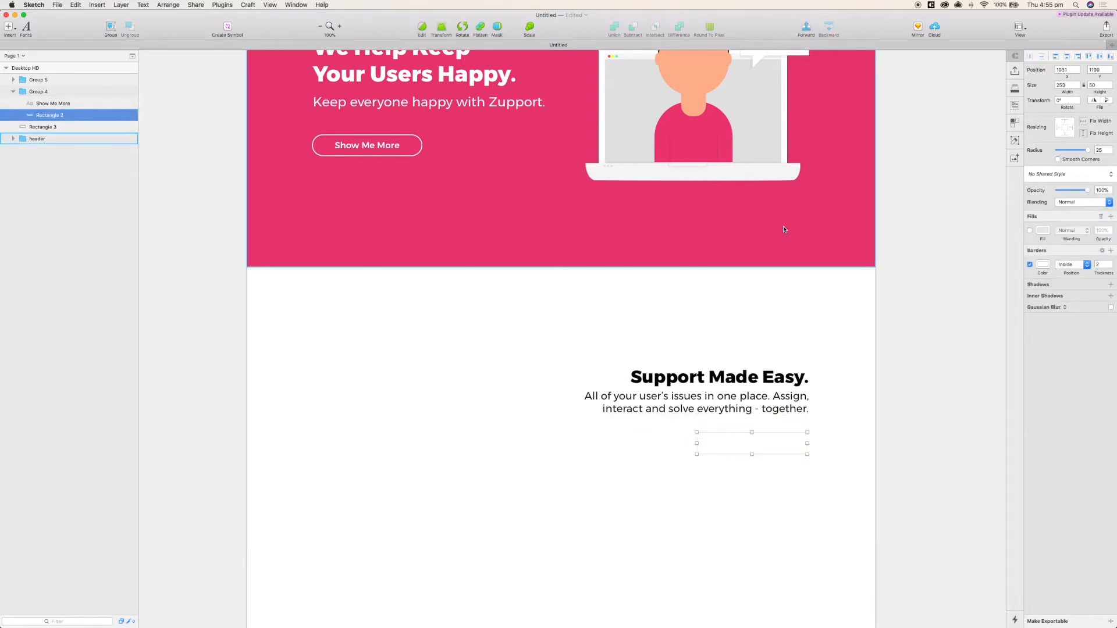
{"action": "left_click", "coordinate": [752, 448]}
{"action": "key", "text": "ctrl+c"}
{"action": "left_click", "coordinate": [766, 250]}
{"action": "type", "text": "esk Features"}
{"action": "key", "text": "Escape"}
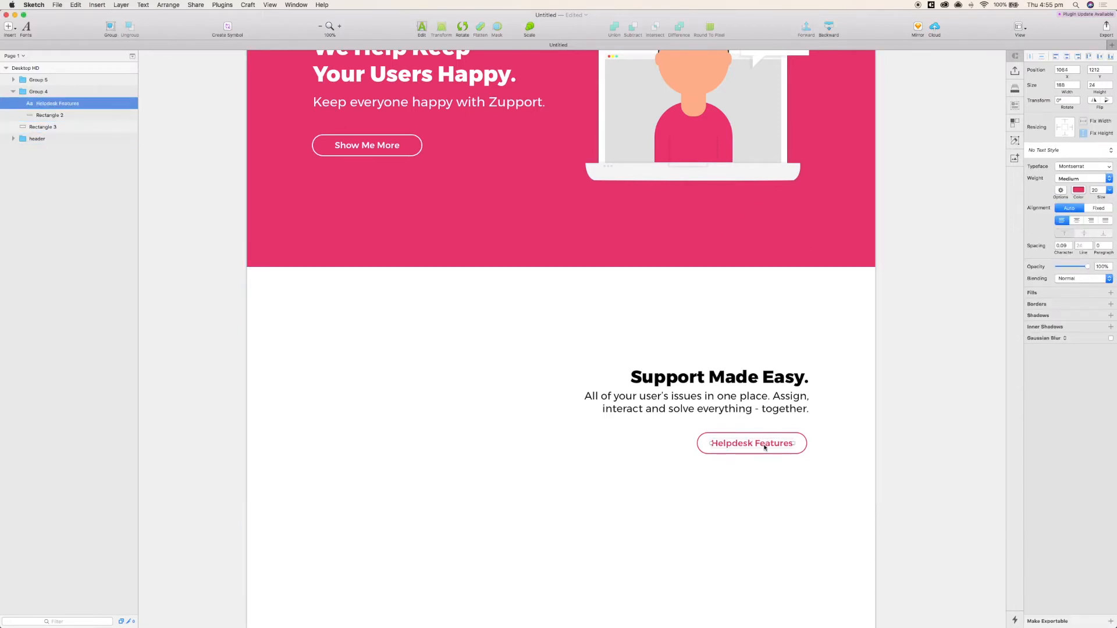
- Paste the funnel illustration with its caption into the left part of the white section and hide the layout grid
{"action": "key", "text": "super+v"}
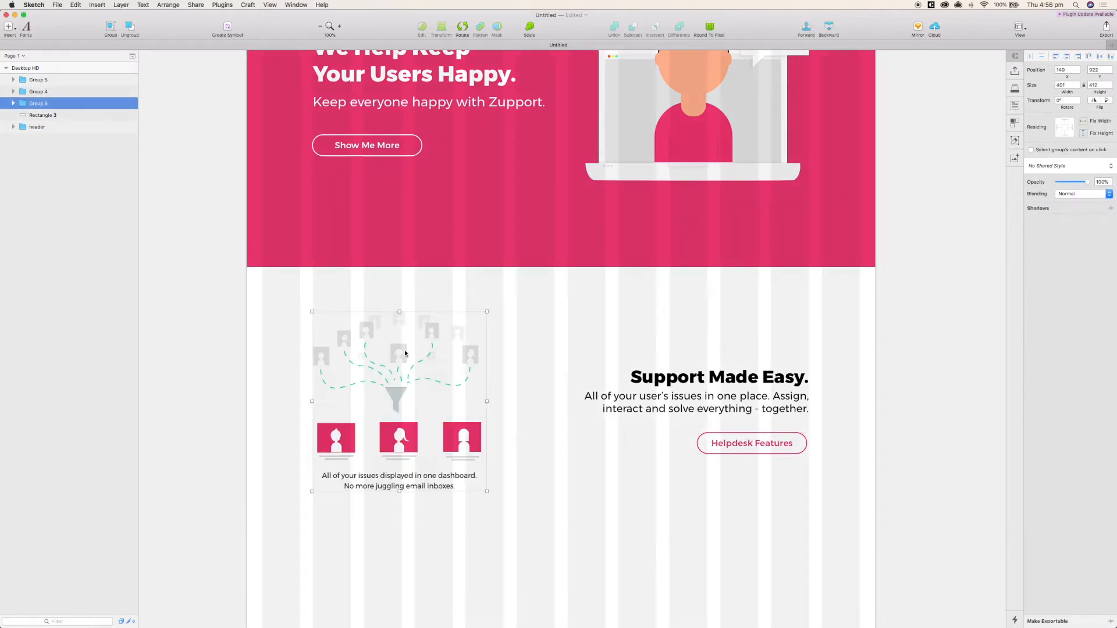
{"action": "key", "text": "ctrl+l"}
- Group the section text with the "Helpdesk Features" button and align it to the funnel illustration's vertical center
{"action": "scroll", "coordinate": [739, 388], "scroll_direction": "left", "scroll_amount": 3}
{"action": "scroll", "coordinate": [739, 388], "scroll_direction": "down", "scroll_amount": 1}
{"action": "left_click", "coordinate": [785, 428]}
{"action": "left_click", "coordinate": [756, 382], "text": "shift"}
{"action": "key", "text": "super+g"}
{"action": "left_click", "coordinate": [430, 350], "text": "shift"}
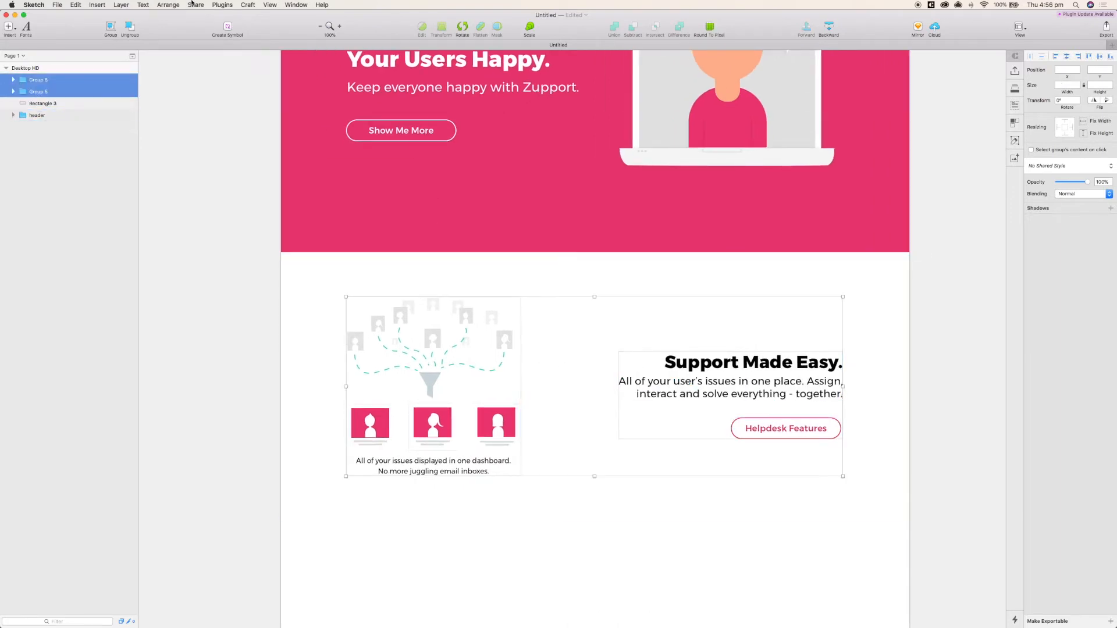
{"action": "left_click", "coordinate": [168, 5]}
{"action": "left_click", "coordinate": [256, 119]}
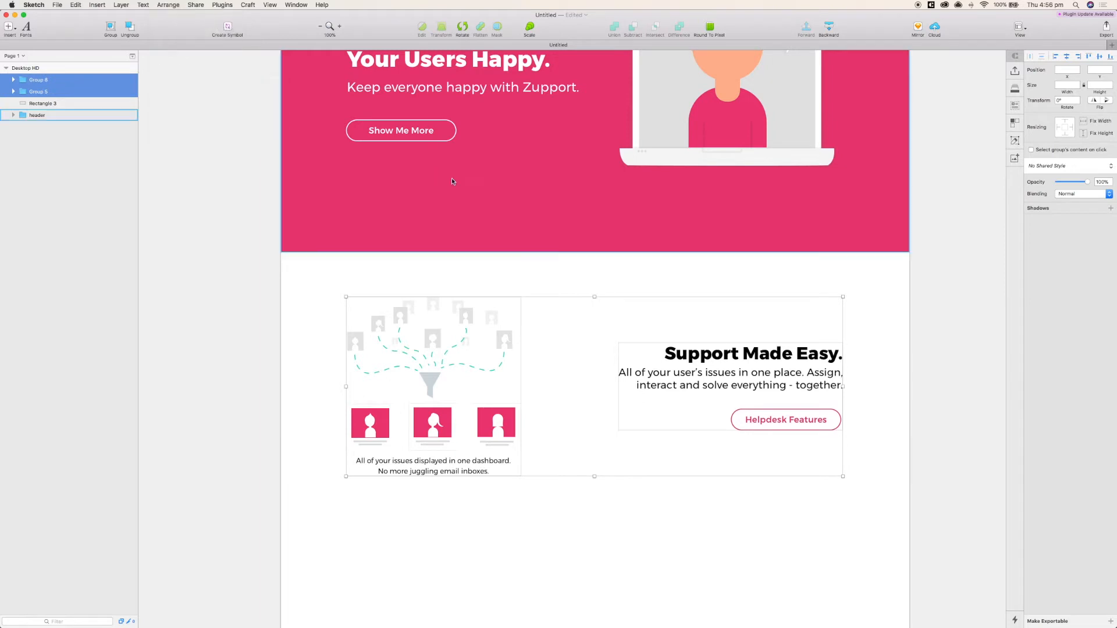
- Group the funnel illustration with the section text and center the group horizontally and vertically on the white background rectangle
{"action": "key", "text": "super+g"}
{"action": "left_click", "coordinate": [535, 284], "text": "shift"}
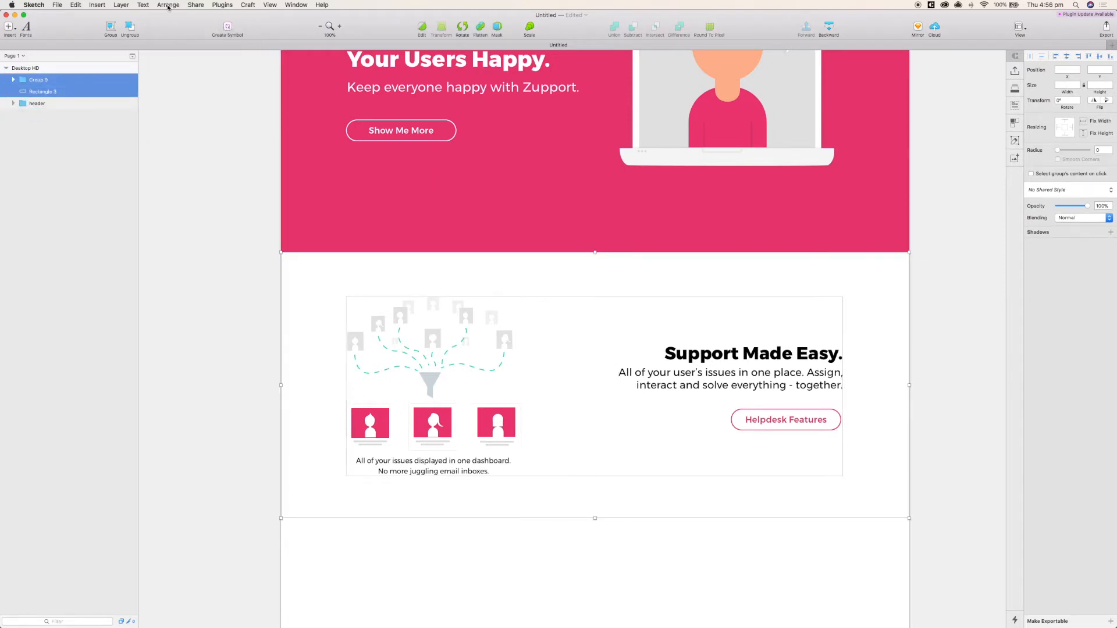
{"action": "left_click", "coordinate": [168, 5]}
{"action": "mouse_move", "coordinate": [198, 81]}
{"action": "left_click", "coordinate": [241, 91]}
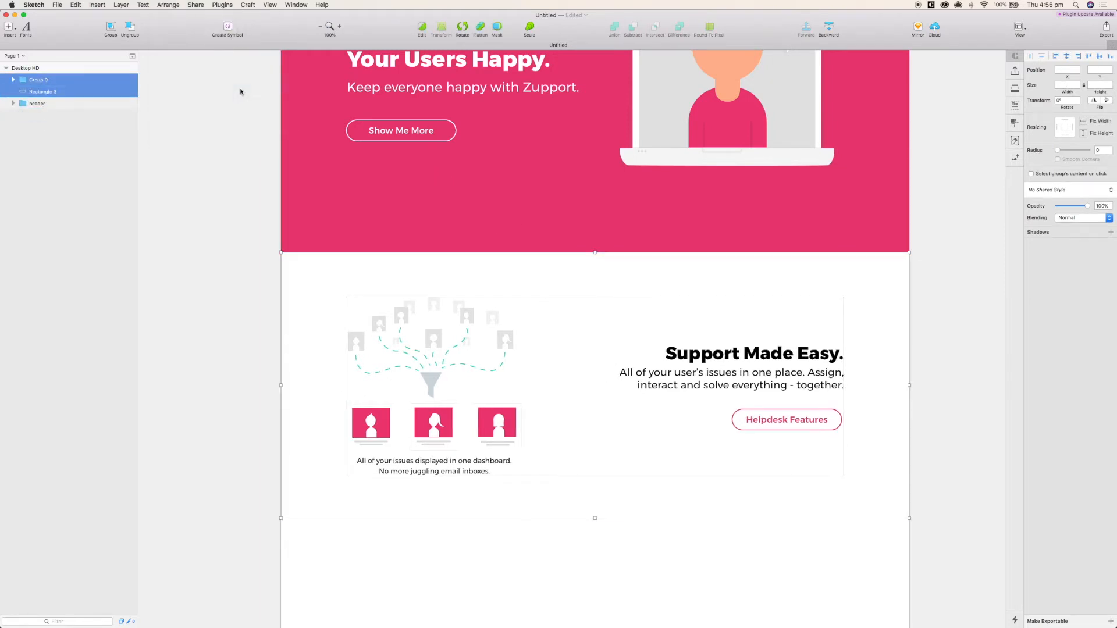
{"action": "left_click", "coordinate": [168, 5]}
{"action": "mouse_move", "coordinate": [178, 81]}
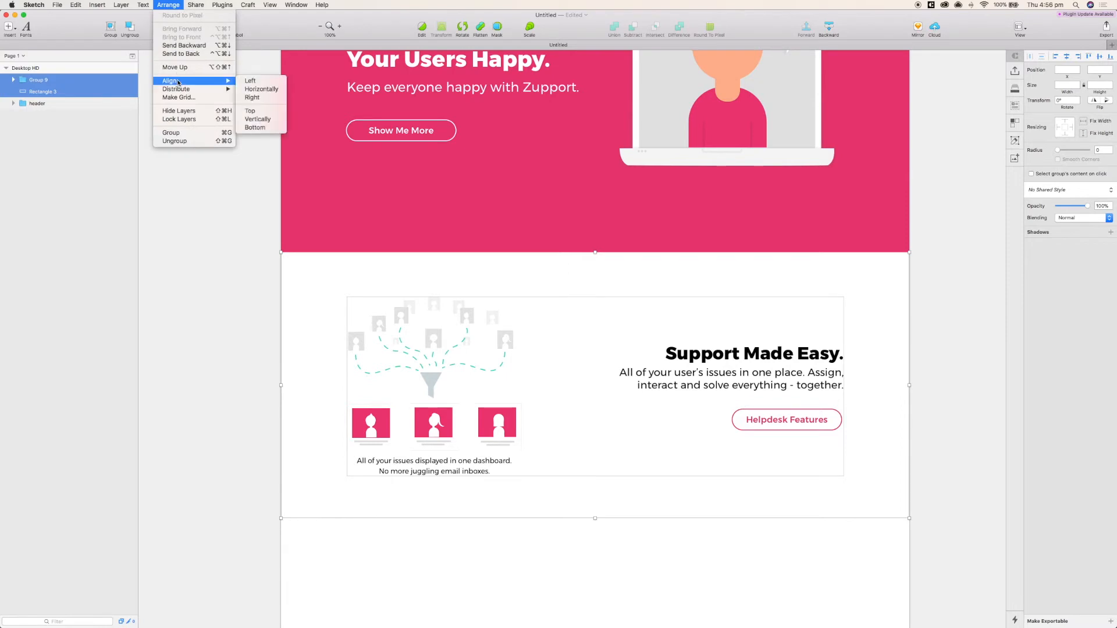
{"action": "left_click", "coordinate": [273, 121]}
{"action": "key", "text": "ctrl+l"}
{"action": "key", "text": "ctrl+l"}
- Group the centered content with its white background rectangle and name the group "section"
{"action": "left_click", "coordinate": [494, 300]}
{"action": "left_click", "coordinate": [481, 309], "text": "shift"}
{"action": "key", "text": "super+g"}
{"action": "double_click", "coordinate": [75, 83]}
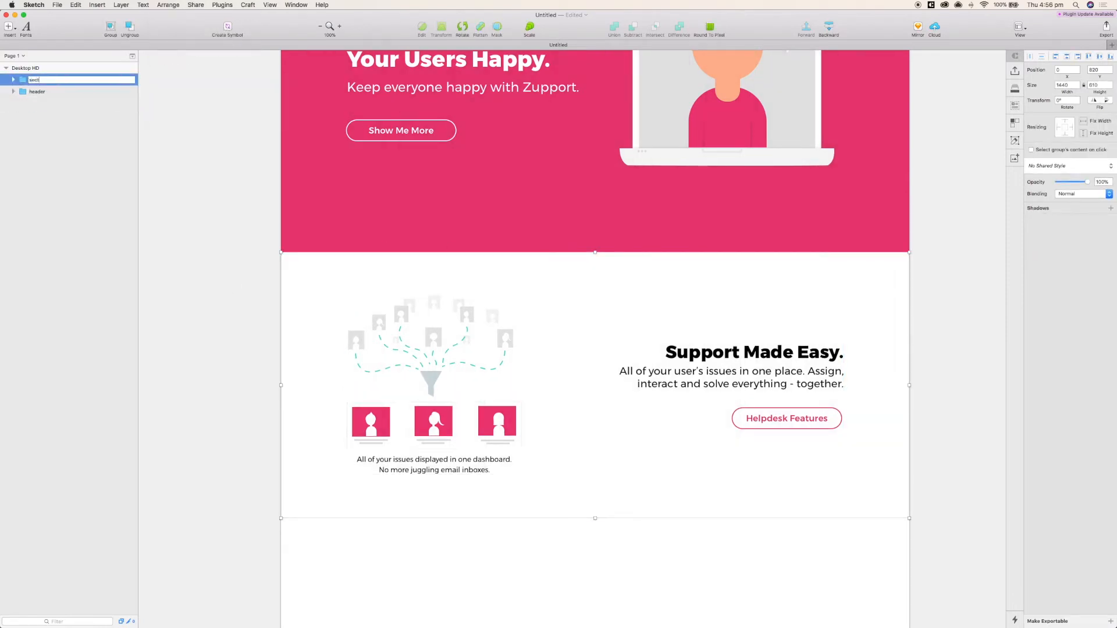
- Paste a copy of the section group directly below the original and give the copy's background a #FAFAFA fill
{"action": "scroll", "coordinate": [610, 316], "scroll_direction": "down", "scroll_amount": 5}
{"action": "key", "text": "super+c"}
{"action": "key", "text": "super+v"}
{"action": "left_click_drag", "start_coordinate": [615, 473], "coordinate": [616, 509]}
{"action": "left_click", "coordinate": [1048, 230]}
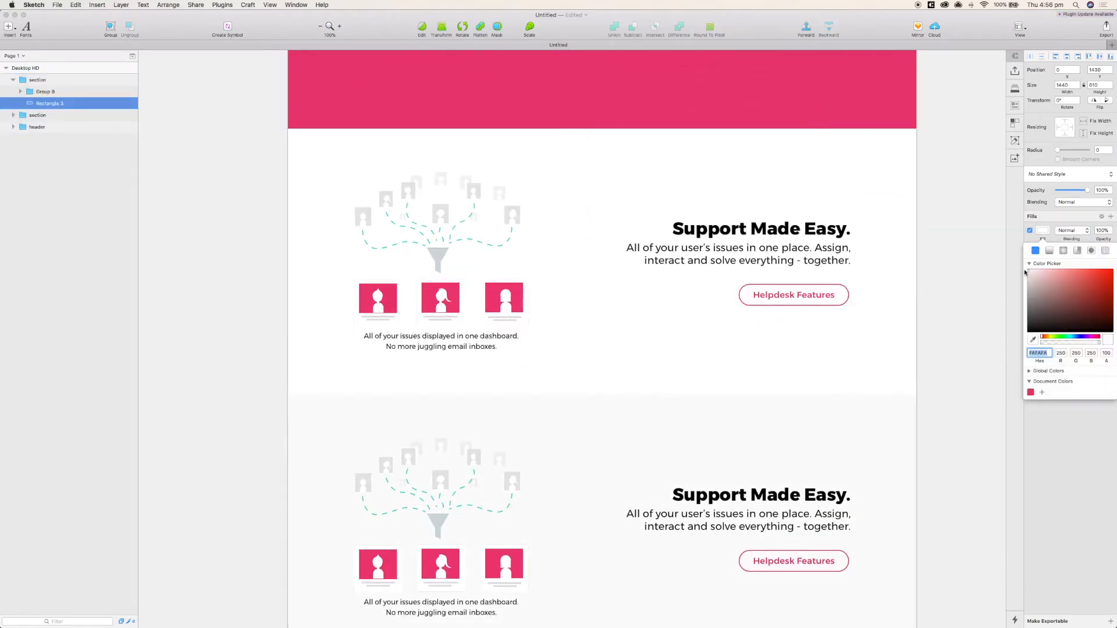
{"action": "left_click", "coordinate": [941, 336]}
- Show the layout grid and swap the copied section's sides, placing the illustration at the right margin and the text at the left
{"action": "scroll", "coordinate": [941, 336], "scroll_direction": "down", "scroll_amount": 4}
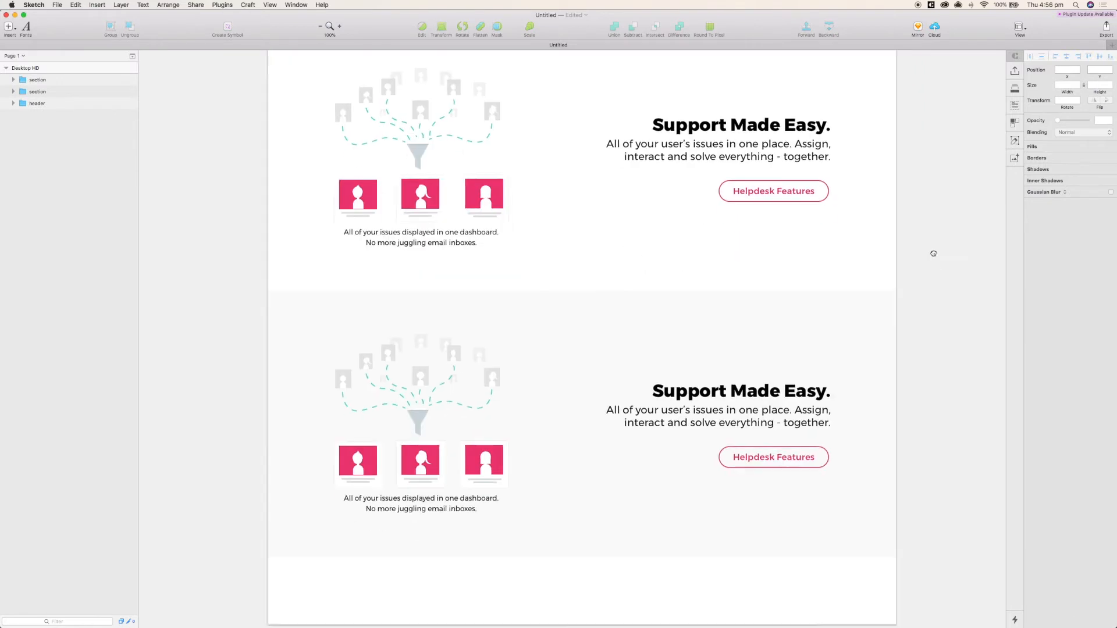
{"action": "left_click", "coordinate": [452, 400]}
{"action": "double_click", "coordinate": [452, 400]}
{"action": "key", "text": "ctrl+l"}
{"action": "double_click", "coordinate": [452, 400]}
{"action": "left_click_drag", "start_coordinate": [452, 400], "coordinate": [513, 400]}
{"action": "left_click_drag", "start_coordinate": [796, 391], "coordinate": [780, 391]}
{"action": "left_click_drag", "start_coordinate": [511, 380], "coordinate": [473, 379]}
- Left-align the text of the grey section's heading and subheading
{"action": "double_click", "coordinate": [473, 380]}
{"action": "double_click", "coordinate": [476, 382]}
{"action": "key", "text": "super+a"}
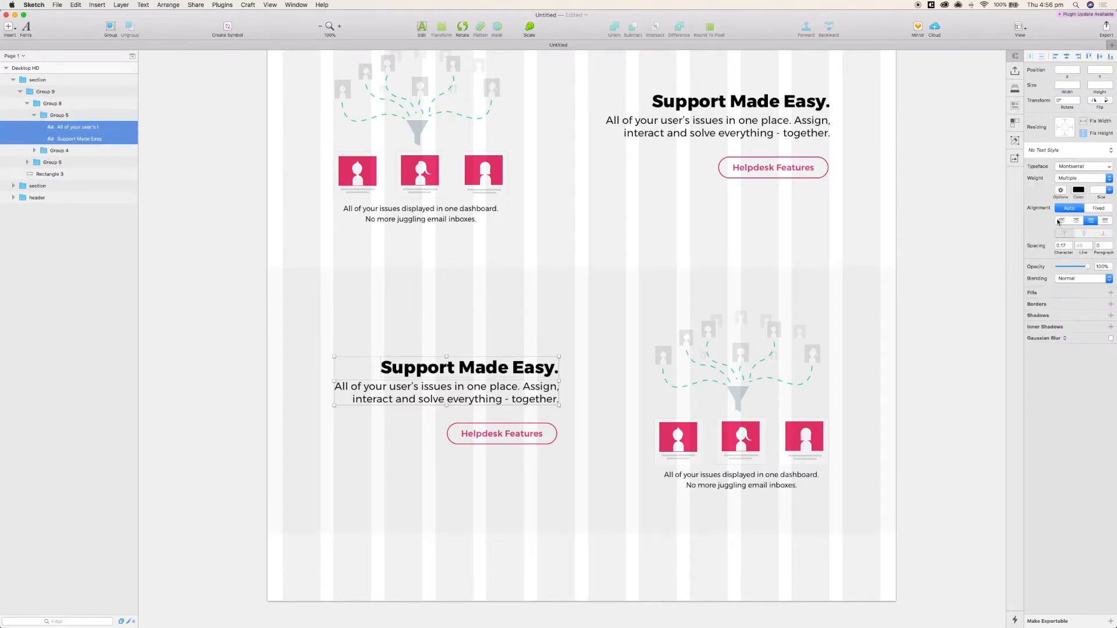
{"action": "left_click", "coordinate": [1061, 221]}
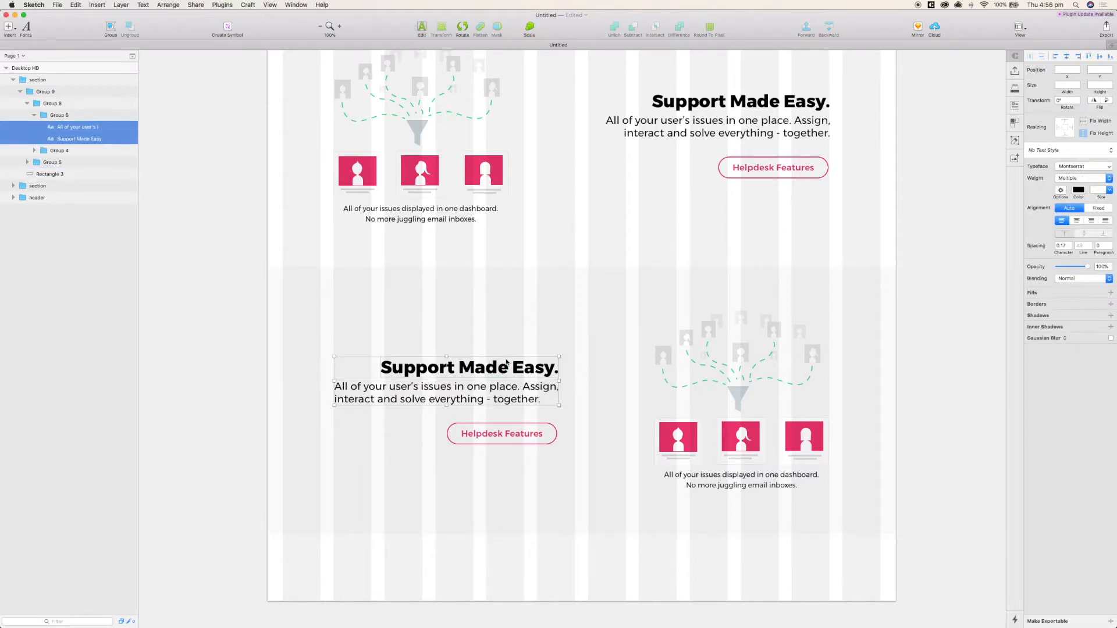
{"action": "left_click", "coordinate": [506, 453]}
- Move the grey section's heading and its button flush with the left edge of the subheading
{"action": "double_click", "coordinate": [504, 371]}
{"action": "double_click", "coordinate": [503, 371]}
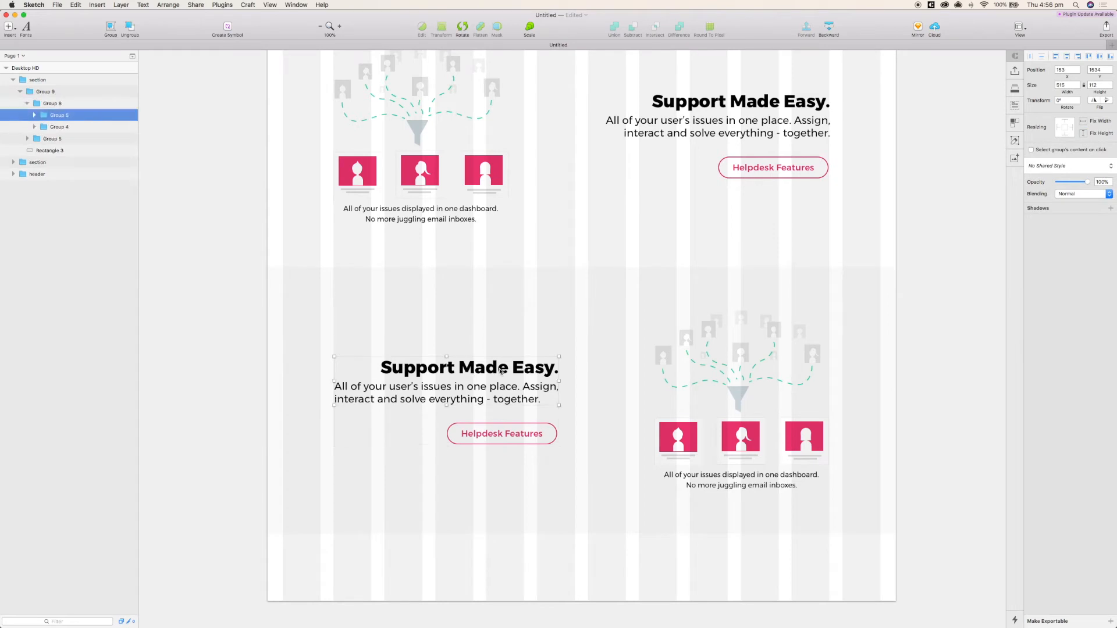
{"action": "double_click", "coordinate": [518, 371]}
{"action": "left_click_drag", "start_coordinate": [518, 372], "coordinate": [475, 368]}
{"action": "left_click_drag", "start_coordinate": [501, 431], "coordinate": [390, 431]}
- Change the grey section's heading to "Live. L-I-V-E." and subheading to "Leave the email age behind, and help your usres live. Really live. Live time. Right now."
{"action": "double_click", "coordinate": [441, 367]}
{"action": "key", "text": "super+a"}
{"action": "type", "text": "Live. L-I-V-E."}
{"action": "double_click", "coordinate": [407, 387]}
{"action": "key", "text": "super+a"}
{"action": "type", "text": "Leave the email age behind, and help your usres live. Really live. Live time."}
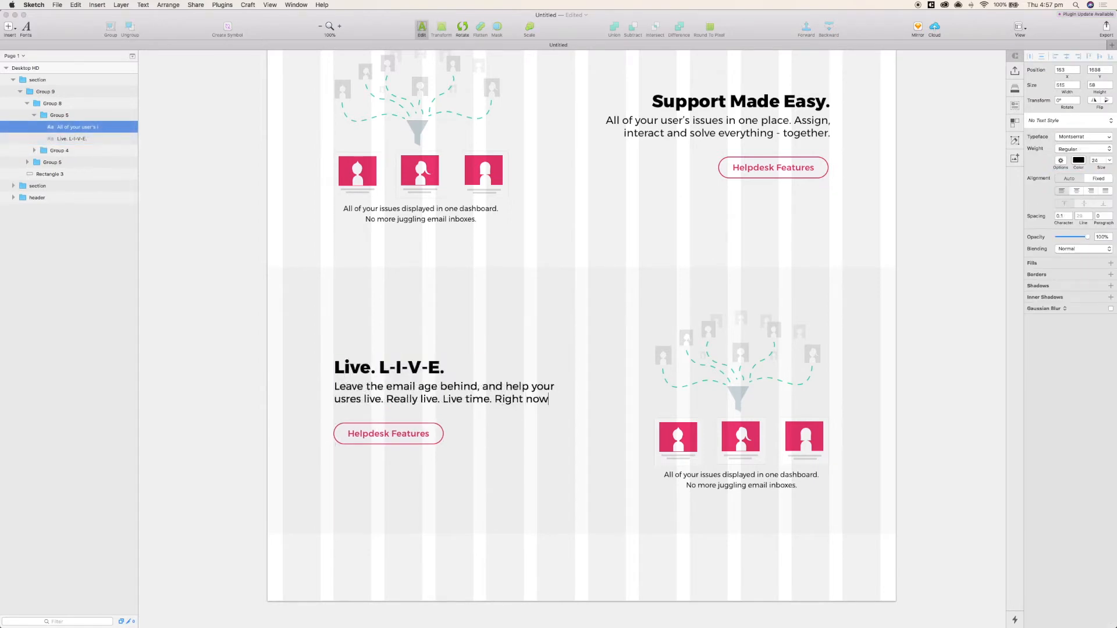
{"action": "key", "text": "Escape"}
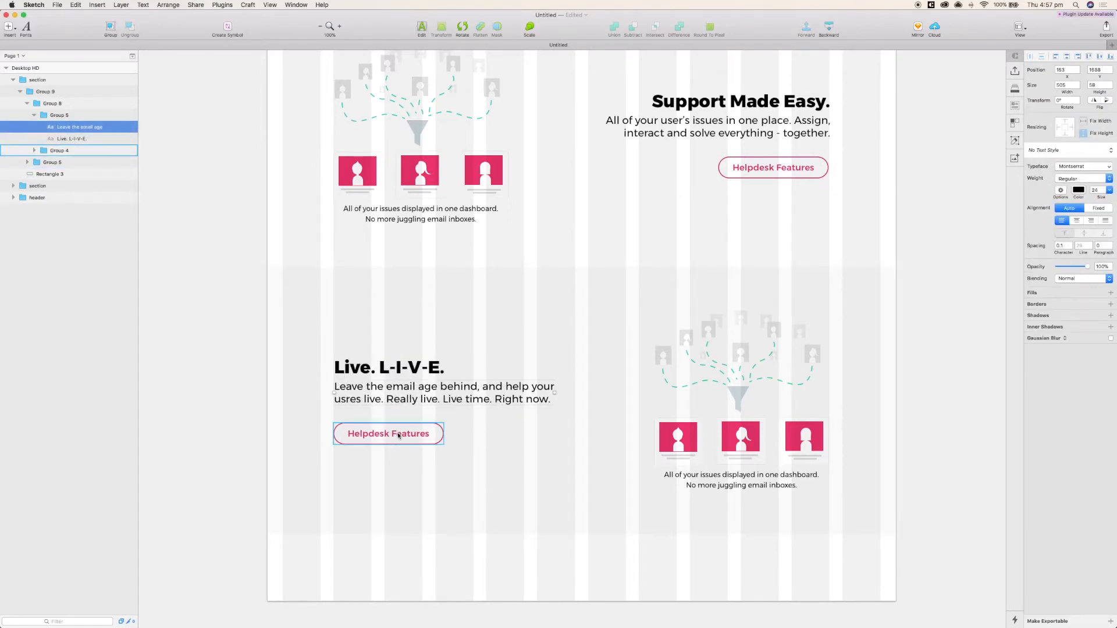
- Change the grey section's button text to "LIVE Features", narrow its outline to about 238 px and center the text inside
{"action": "double_click", "coordinate": [398, 435]}
{"action": "double_click", "coordinate": [407, 433]}
{"action": "key", "text": "BackSpace"}
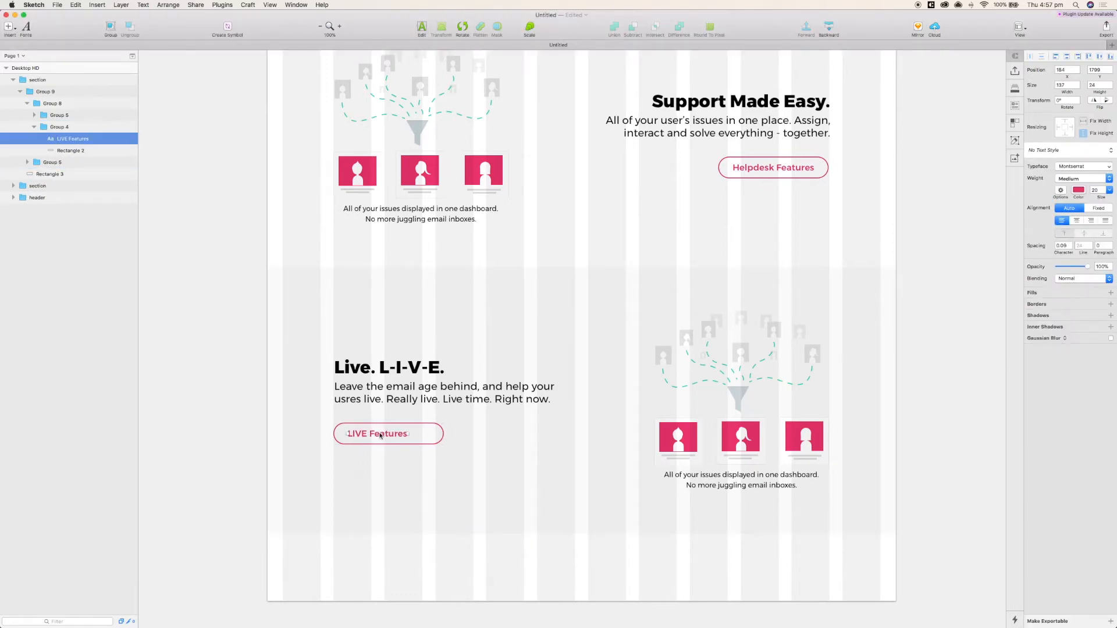
{"action": "left_click", "coordinate": [441, 432]}
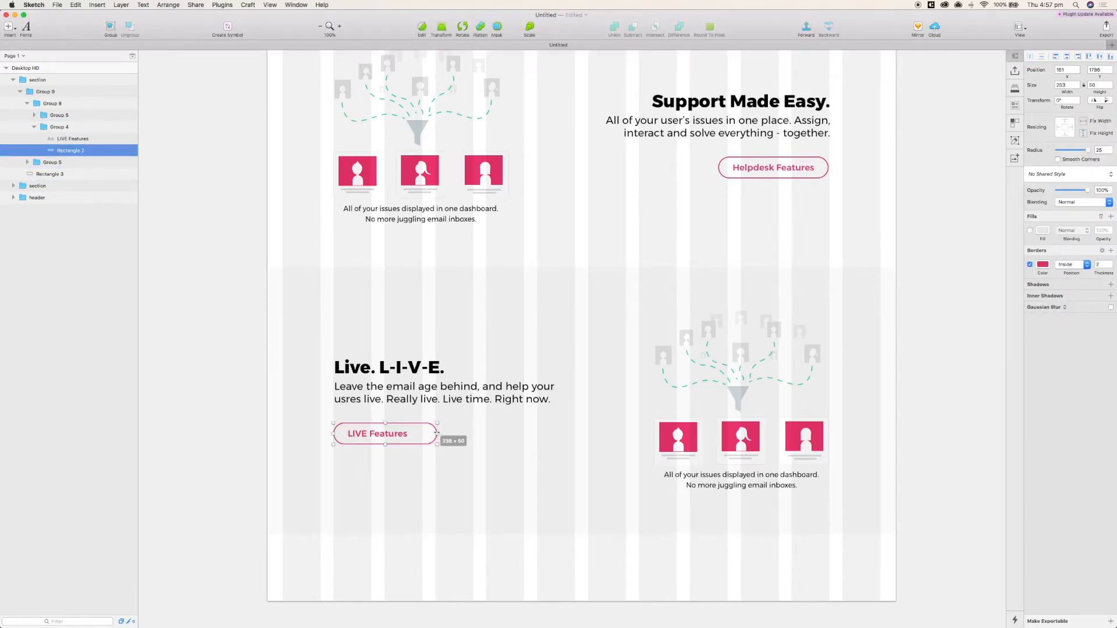
{"action": "left_click", "coordinate": [405, 436]}
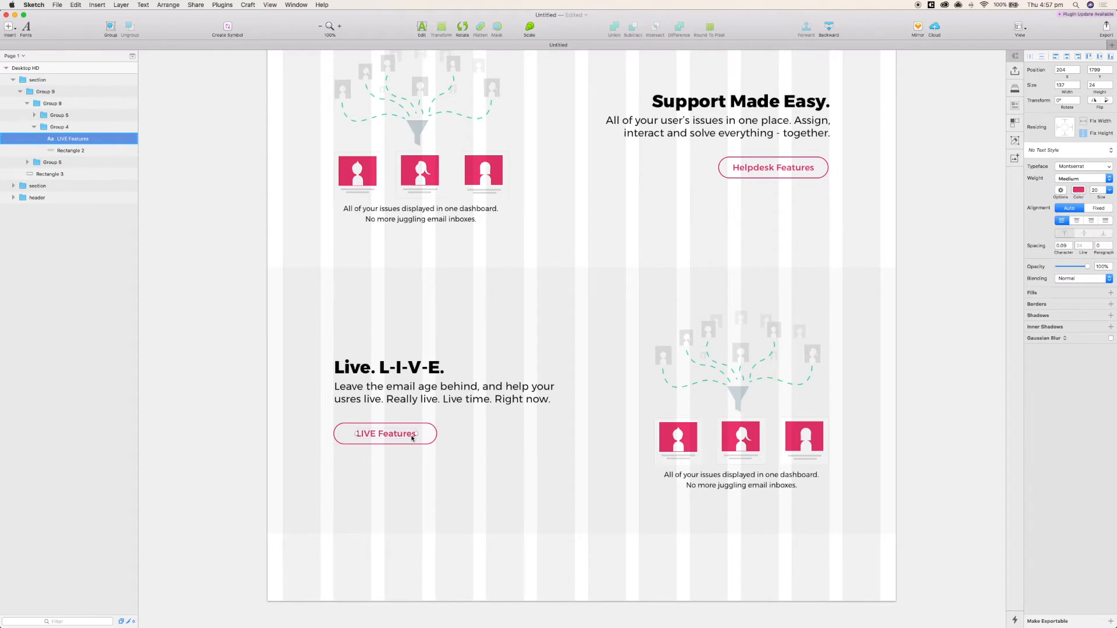
{"action": "left_click", "coordinate": [456, 504]}
- Hide the layout grid and extend the Desktop HD artboard downward to make room for more sections
{"action": "scroll", "coordinate": [409, 463], "scroll_direction": "down", "scroll_amount": 1}
{"action": "scroll", "coordinate": [409, 464], "scroll_direction": "right", "scroll_amount": 2}
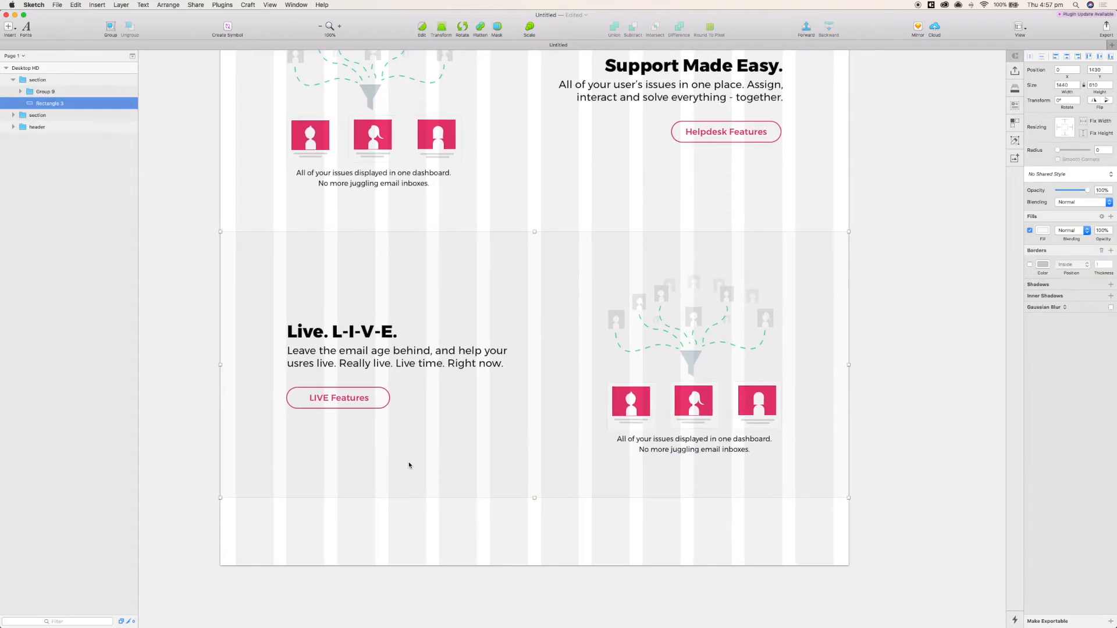
{"action": "left_click", "coordinate": [71, 69]}
{"action": "key", "text": "ctrl+l"}
{"action": "scroll", "coordinate": [576, 545], "scroll_direction": "down", "scroll_amount": 5}
{"action": "scroll", "coordinate": [576, 545], "scroll_direction": "up", "scroll_amount": 5}
- Replace the funnel illustration in the "Live. L-I-V-E." section with the pasted undraw typing speech-bubble illustration
{"action": "double_click", "coordinate": [712, 349]}
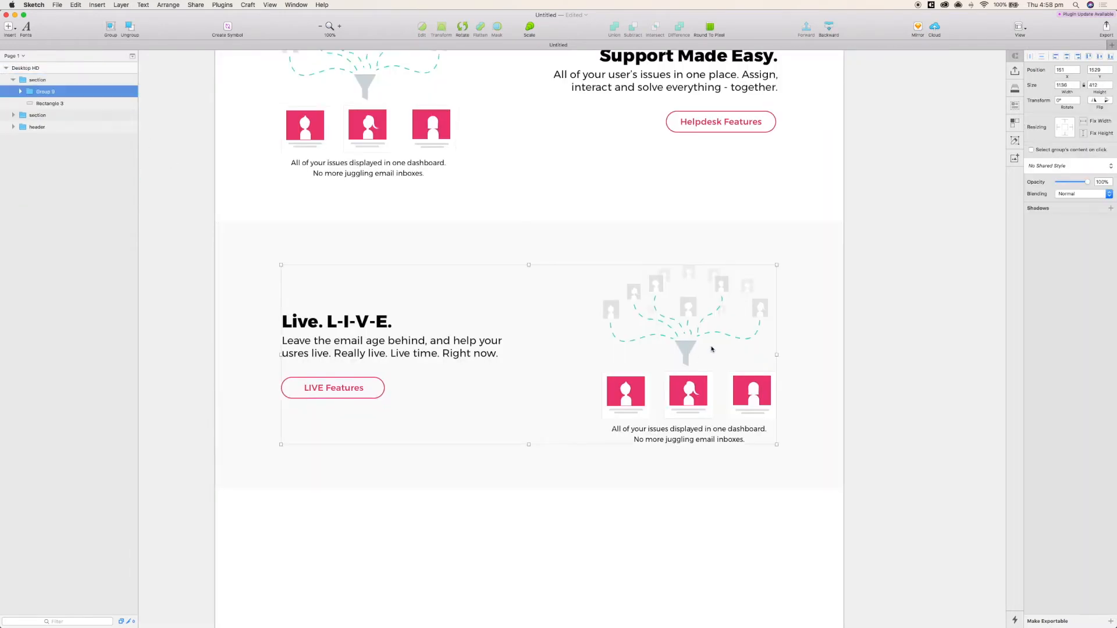
{"action": "double_click", "coordinate": [703, 348]}
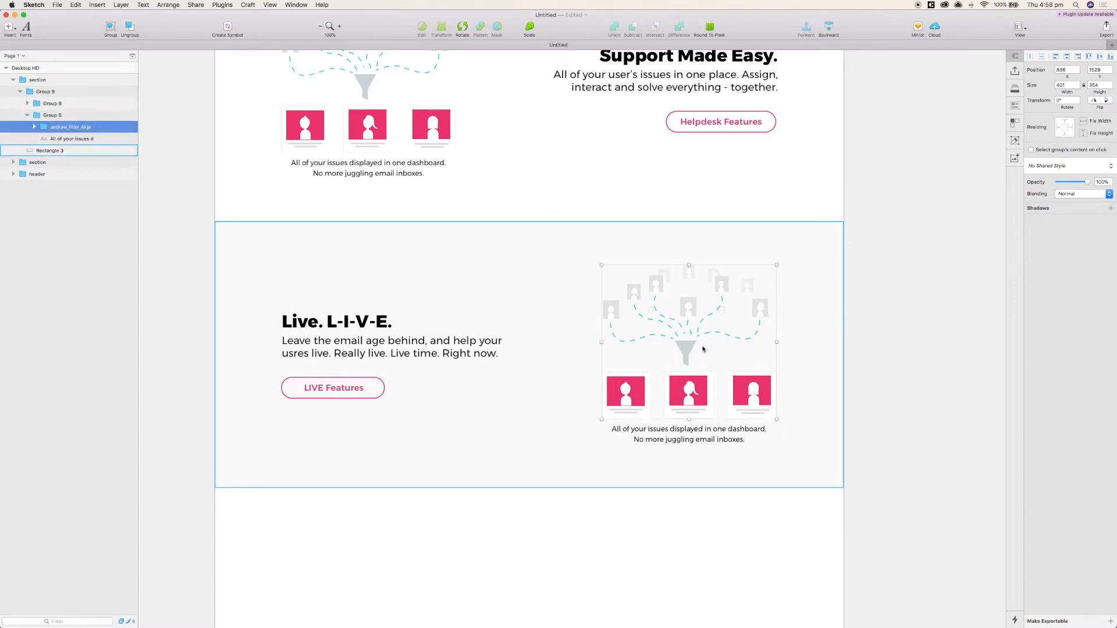
{"action": "key", "text": "super+v"}
{"action": "left_click", "coordinate": [64, 138]}
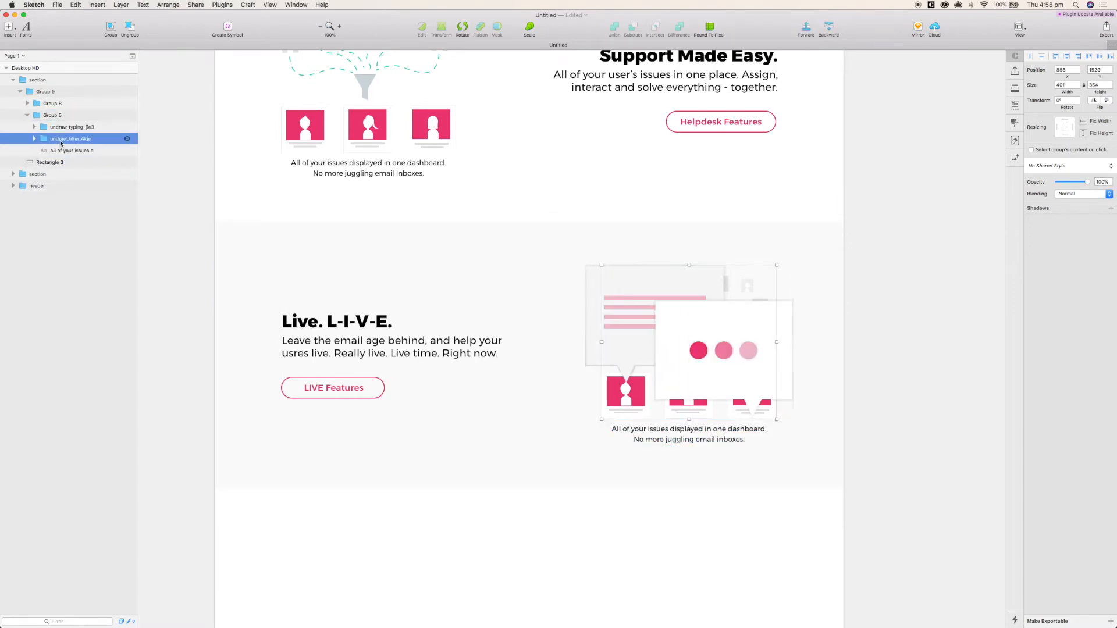
{"action": "key", "text": "BackSpace"}
- Align the speech-bubble illustration and caption group to the vertical center of the grey section's background
{"action": "double_click", "coordinate": [736, 394]}
{"action": "left_click", "coordinate": [735, 394]}
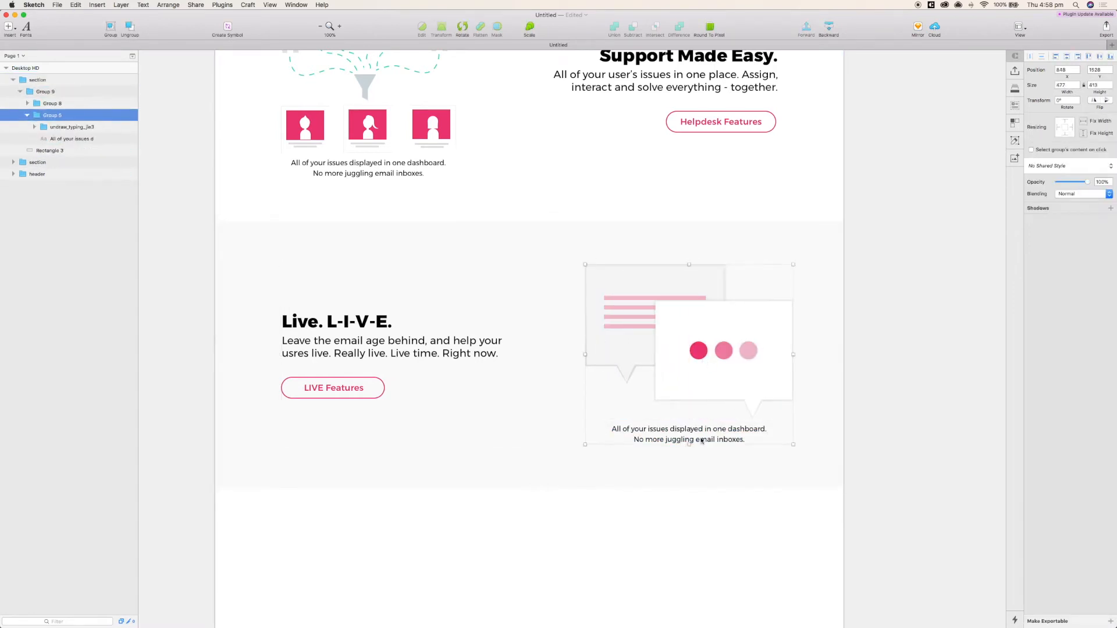
{"action": "left_click", "coordinate": [591, 237], "text": "shift"}
{"action": "left_click", "coordinate": [167, 5]}
{"action": "mouse_move", "coordinate": [181, 82]}
{"action": "left_click", "coordinate": [252, 120]}
{"action": "left_click", "coordinate": [891, 285]}
- Duplicate the "Support Made Easy." section below the grey one, with the heading "Work together, anywhere." and the button text "Collaboration Features"
{"action": "left_click_drag", "start_coordinate": [905, 287], "coordinate": [888, 269]}
{"action": "scroll", "coordinate": [893, 226], "scroll_direction": "down", "scroll_amount": 5}
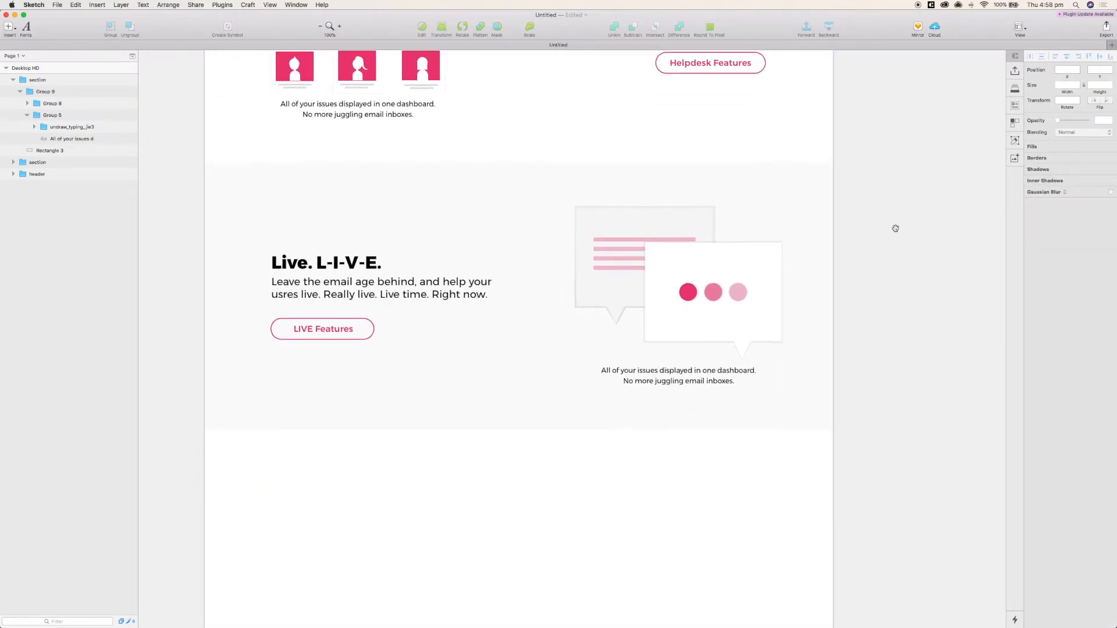
{"action": "scroll", "coordinate": [660, 254], "scroll_direction": "up", "scroll_amount": 8}
{"action": "scroll", "coordinate": [659, 254], "scroll_direction": "left", "scroll_amount": 3}
{"action": "left_click", "coordinate": [659, 254]}
{"action": "key", "text": "super+d"}
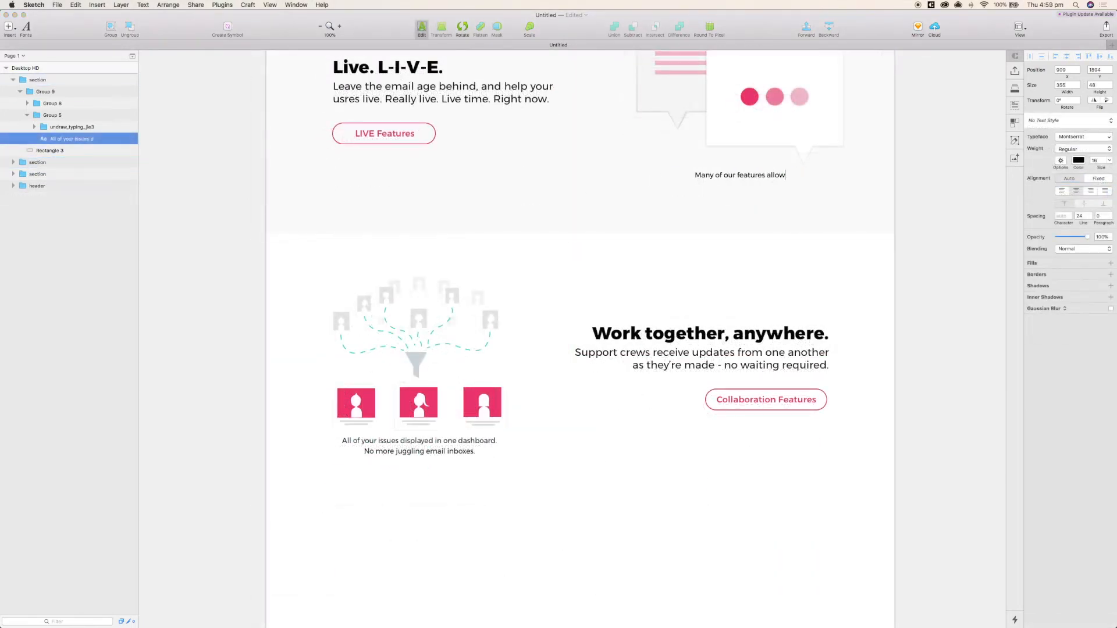
- Paste the undraw collaboration illustration over the funnel in the "Work together, anywhere." section and lock the funnel layer
{"action": "left_click", "coordinate": [425, 343]}
{"action": "double_click", "coordinate": [434, 343]}
{"action": "key", "text": "super+v"}
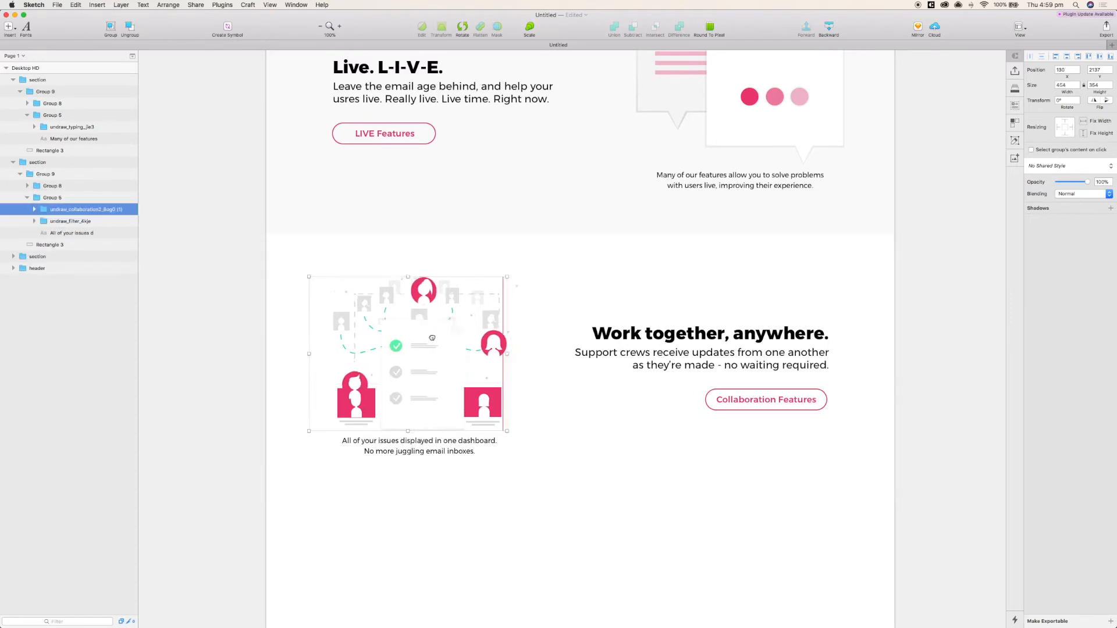
{"action": "left_click", "coordinate": [106, 225]}
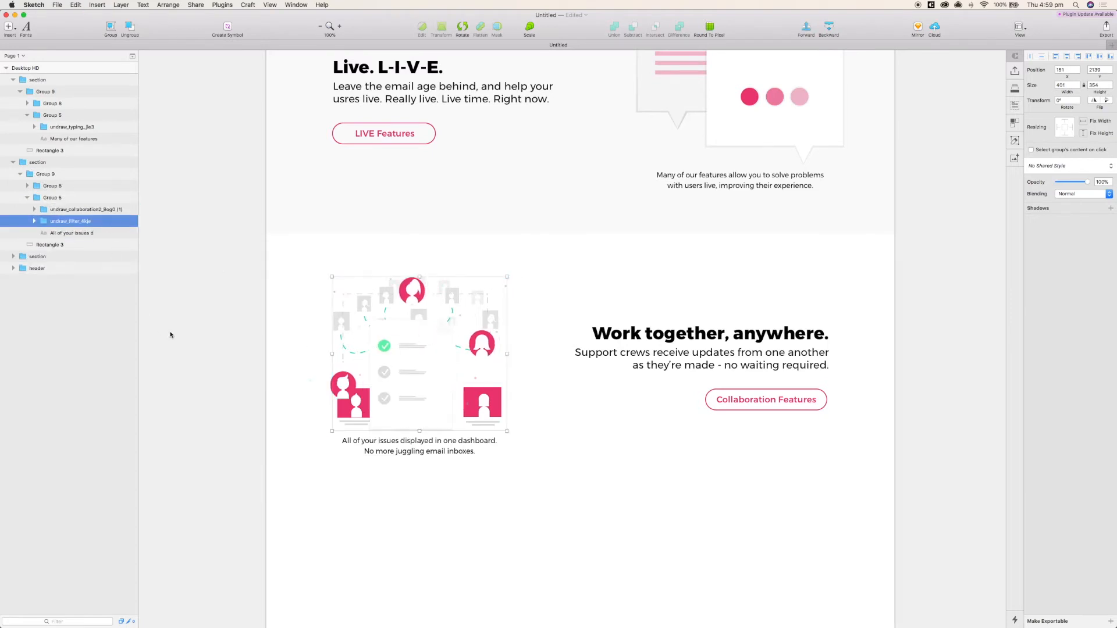
{"action": "right_click", "coordinate": [81, 226]}
{"action": "left_click", "coordinate": [117, 406]}
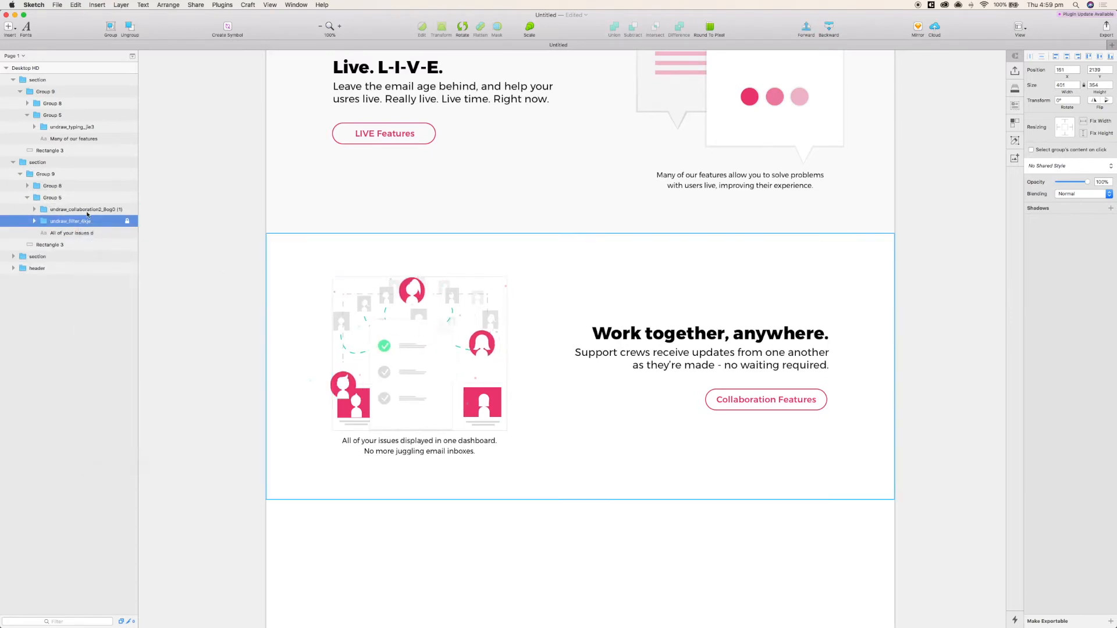
- Center the collaboration illustration on the locked funnel illustration horizontally and vertically, and delete the funnel layer
{"action": "left_click", "coordinate": [81, 210]}
{"action": "left_click", "coordinate": [81, 221], "text": "shift"}
{"action": "left_click", "coordinate": [169, 5]}
{"action": "mouse_move", "coordinate": [181, 81]}
{"action": "left_click", "coordinate": [261, 89]}
{"action": "left_click", "coordinate": [168, 4]}
{"action": "left_click", "coordinate": [244, 114]}
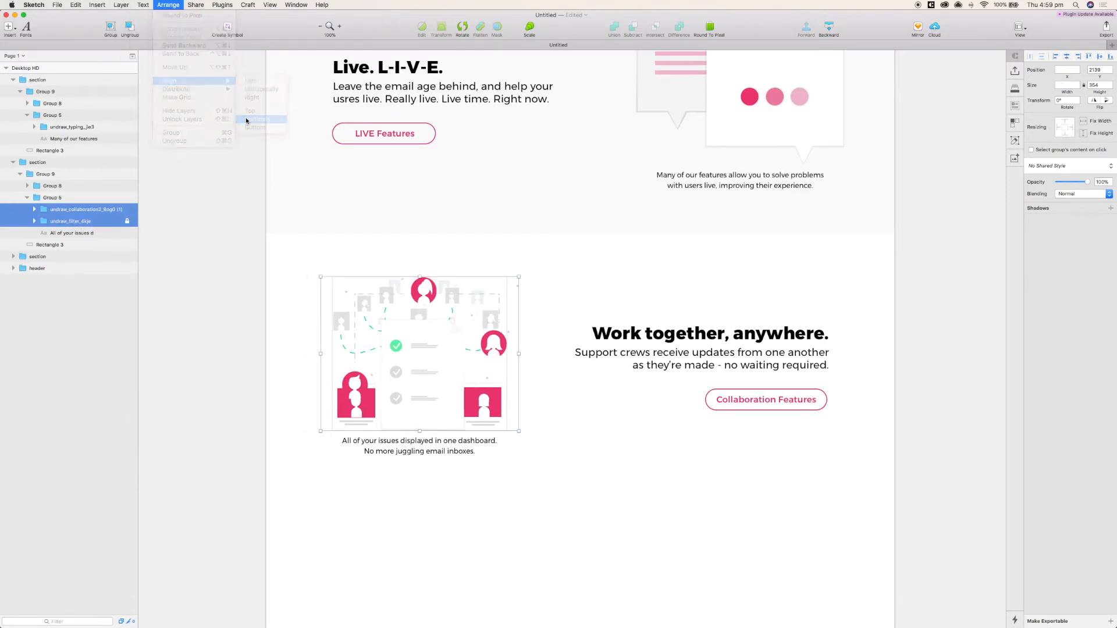
{"action": "left_click", "coordinate": [82, 223]}
{"action": "key", "text": "Delete"}
- Change the collaboration caption to "Let everyone work together, at the same time." and "No refreshing your page - everything appears as it is added." on two lines
{"action": "left_click", "coordinate": [345, 438]}
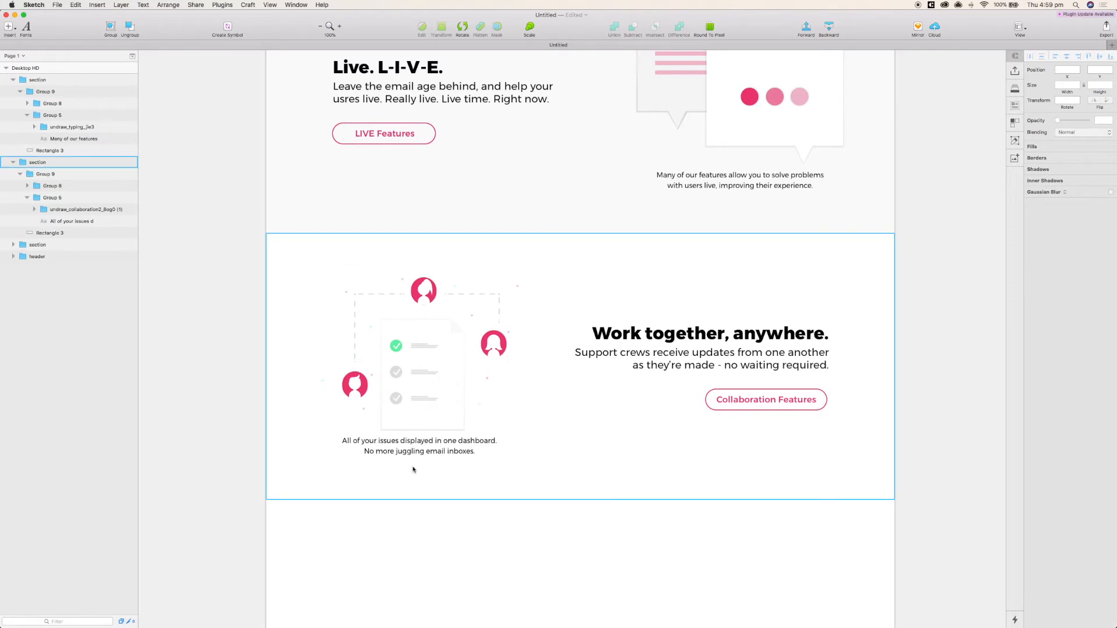
{"action": "double_click", "coordinate": [345, 438]}
{"action": "double_click", "coordinate": [344, 438]}
{"action": "type", "text": "Let everyone work together, at the same ti"}
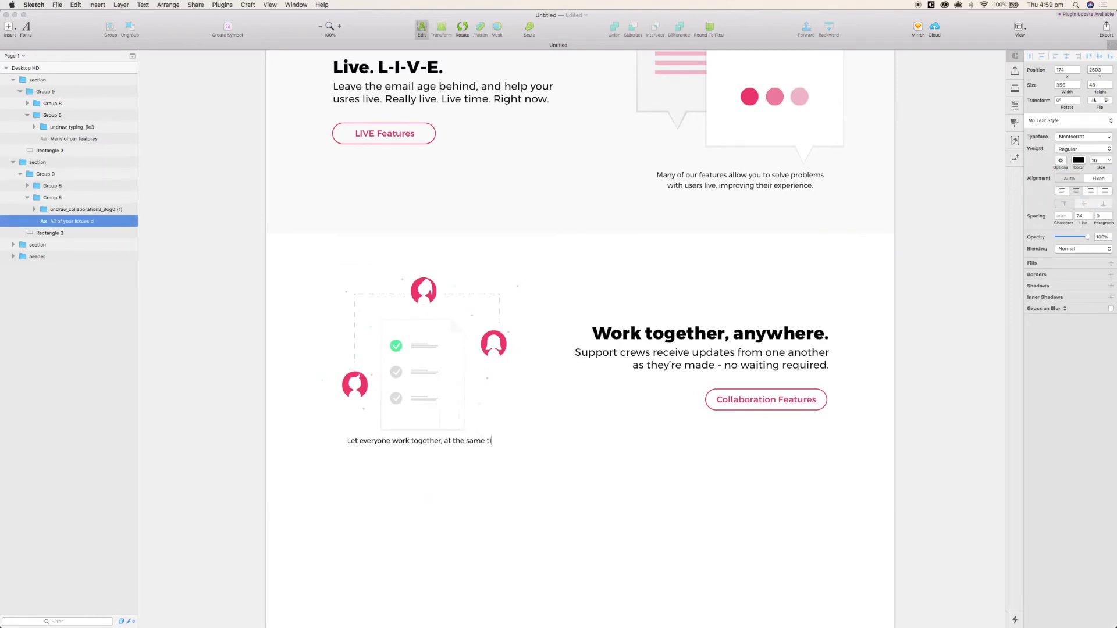
{"action": "type", "text": "me."}
{"action": "key", "text": "Return"}
{"action": "type", "text": "No refreshing your page - everything appears as it is added."}
{"action": "key", "text": "Escape"}
{"action": "key", "text": "Escape"}
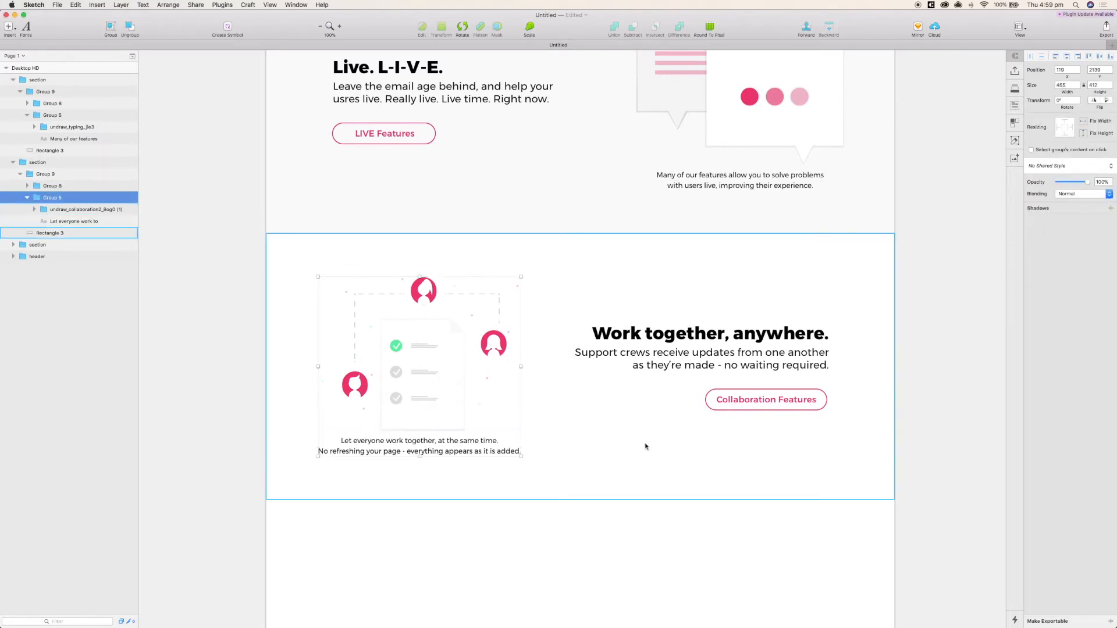
- Align the collaboration illustration group and the text group to the vertical center of their section's white background
{"action": "left_click", "coordinate": [567, 348], "text": "shift"}
{"action": "left_click", "coordinate": [582, 358], "text": "shift"}
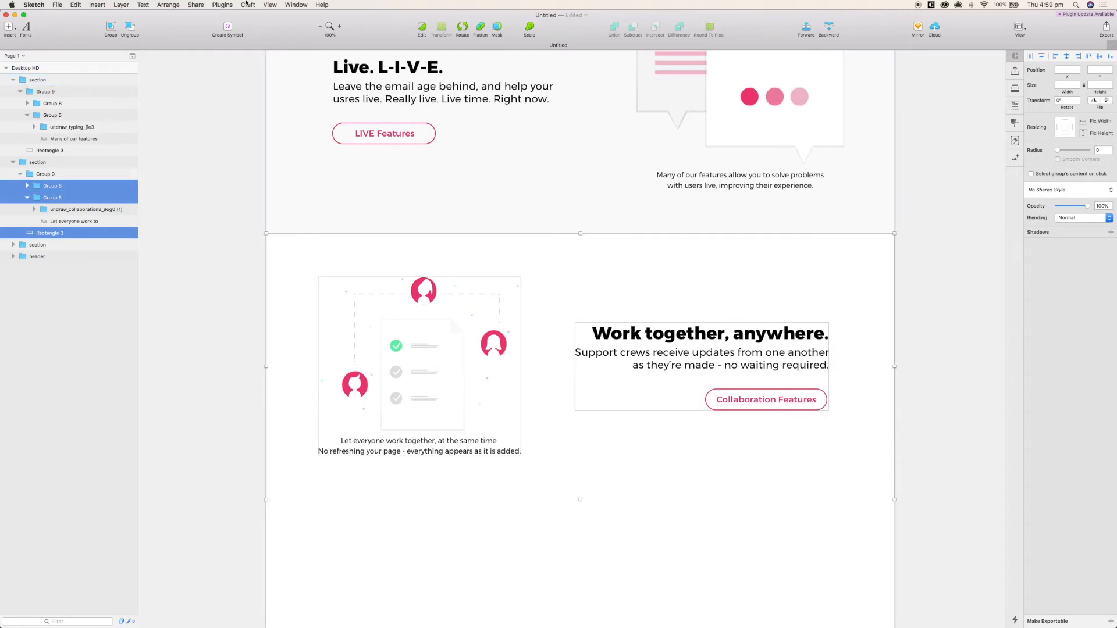
{"action": "left_click", "coordinate": [169, 5]}
{"action": "mouse_move", "coordinate": [192, 81]}
{"action": "left_click", "coordinate": [416, 184]}
{"action": "left_click", "coordinate": [934, 367]}
{"action": "left_click", "coordinate": [729, 303]}
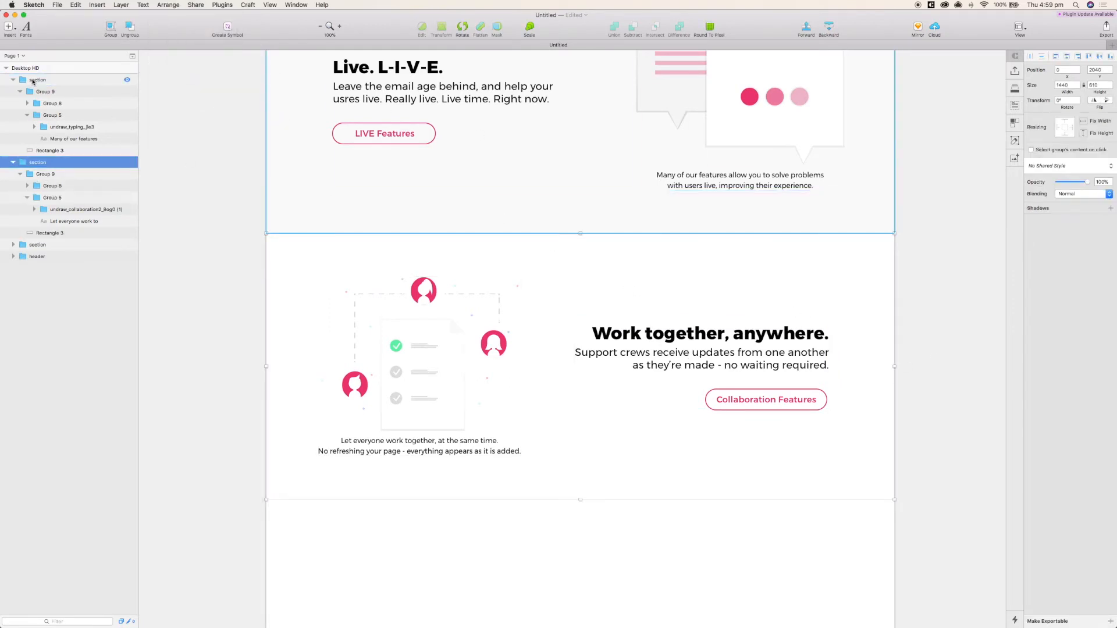
- Draw a rectangle 1440 px wide directly below the "Work together, anywhere." section and set its height to 290
{"action": "left_click", "coordinate": [705, 531]}
{"action": "scroll", "coordinate": [705, 531], "scroll_direction": "down", "scroll_amount": 2}
{"action": "left_click", "coordinate": [9, 26]}
{"action": "mouse_move", "coordinate": [34, 38]}
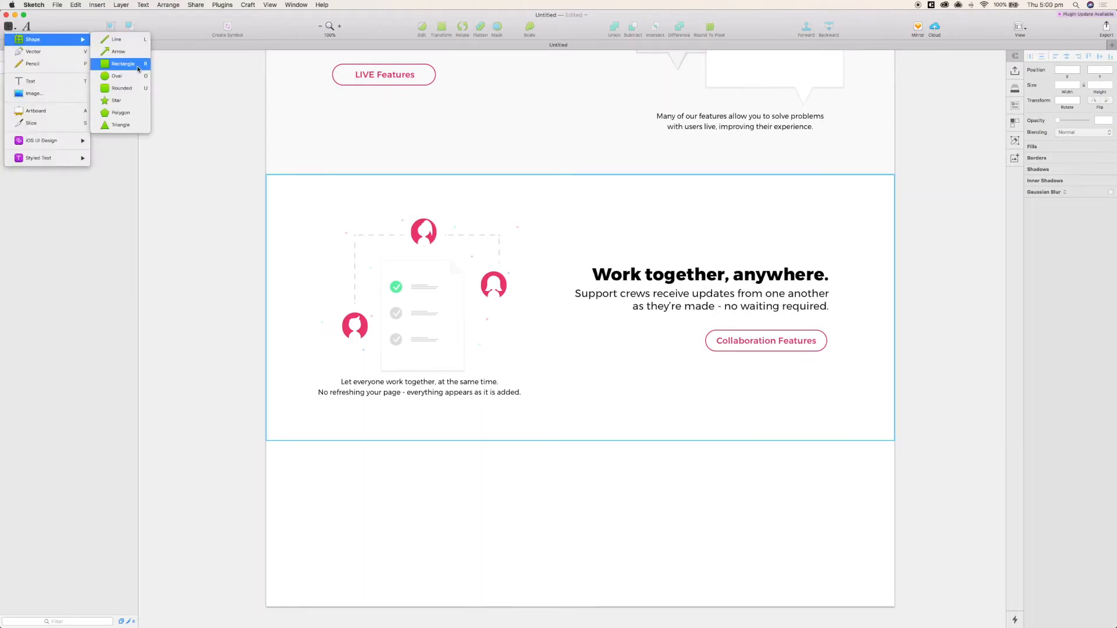
{"action": "left_click", "coordinate": [120, 64]}
{"action": "left_click_drag", "start_coordinate": [265, 443], "coordinate": [896, 560]}
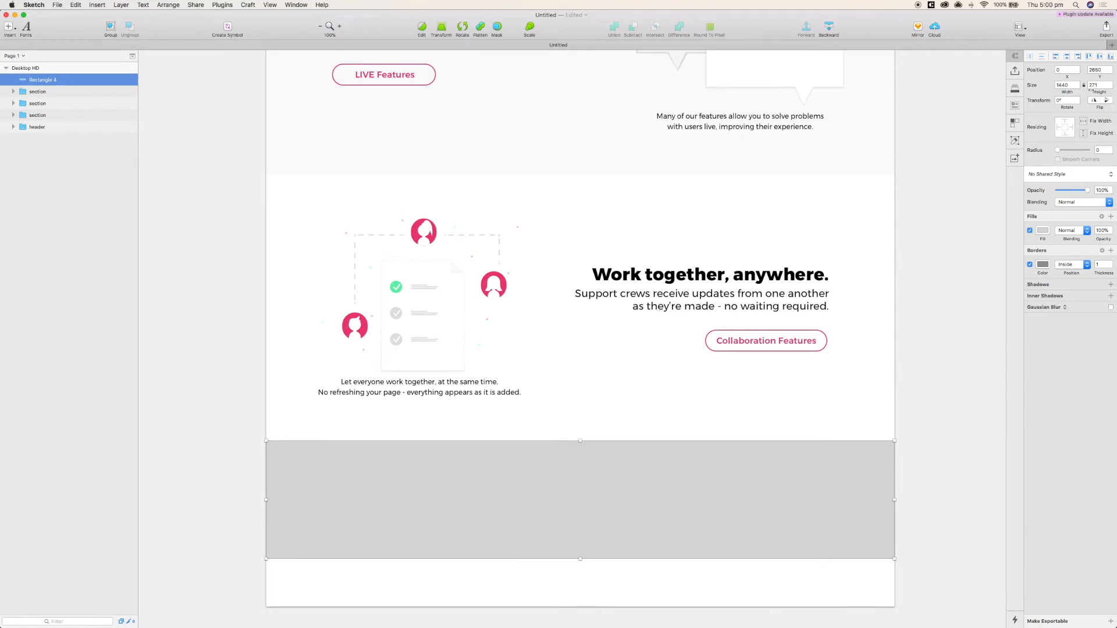
{"action": "type", "text": "290"}
{"action": "key", "text": "Return"}
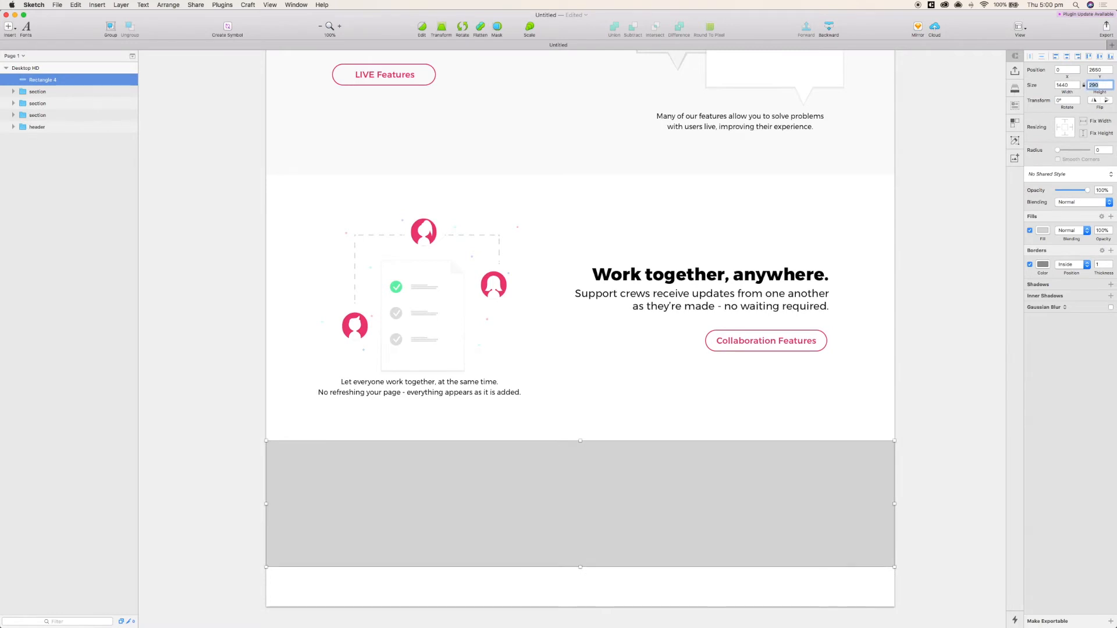
- Extend the bottom edge of the Desktop HD artboard further below the new rectangle
{"action": "left_click", "coordinate": [33, 68]}
{"action": "scroll", "coordinate": [324, 312], "scroll_direction": "down", "scroll_amount": 2}
{"action": "scroll", "coordinate": [324, 312], "scroll_direction": "down", "scroll_amount": 1}
{"action": "left_click_drag", "start_coordinate": [580, 524], "coordinate": [580, 585]}
- Remove the new rectangle's border and fill it with the pink saved in the document colors
{"action": "left_click", "coordinate": [845, 411]}
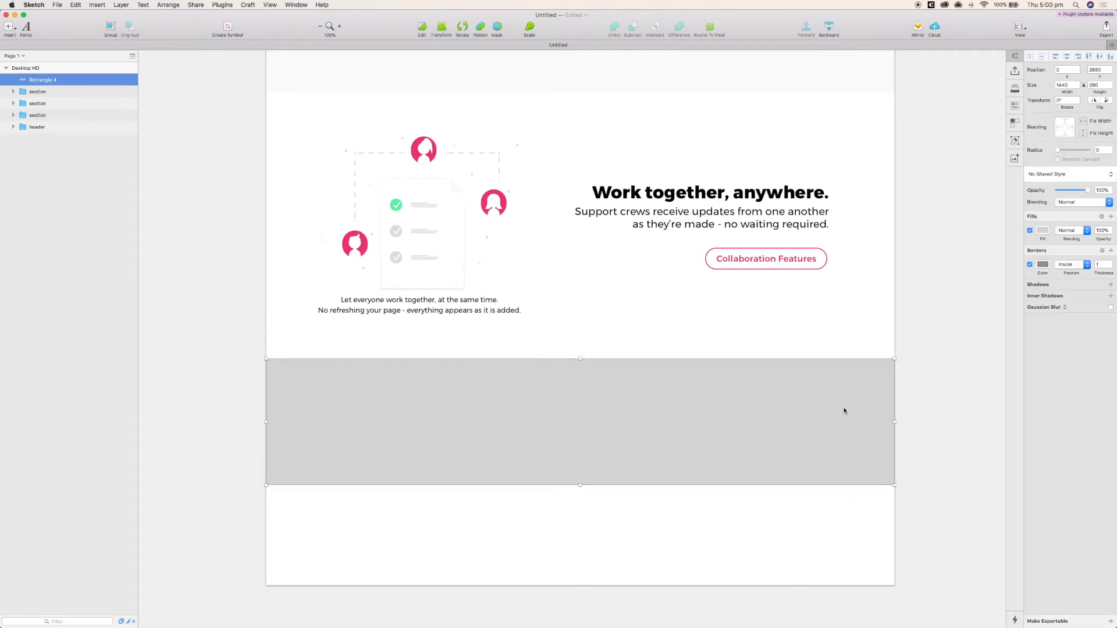
{"action": "left_click", "coordinate": [1030, 265]}
{"action": "left_click", "coordinate": [1042, 230]}
{"action": "left_click", "coordinate": [1031, 392]}
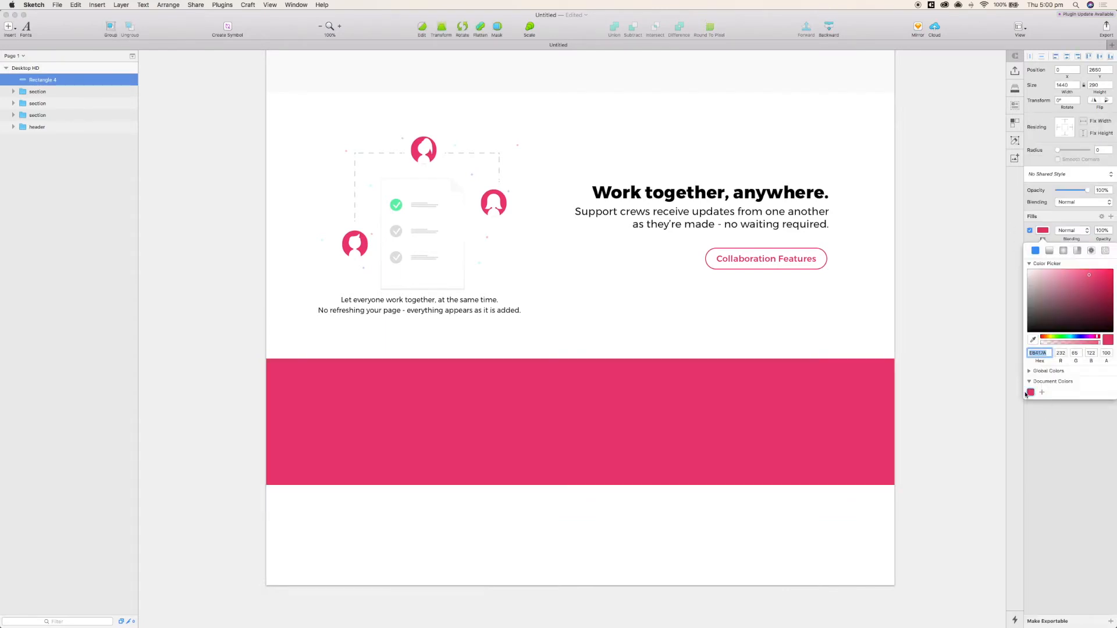
- Extend the bottom edge of the pink rectangle to a height of 344
{"action": "left_click", "coordinate": [704, 419]}
{"action": "left_click_drag", "start_coordinate": [581, 485], "coordinate": [580, 509]}
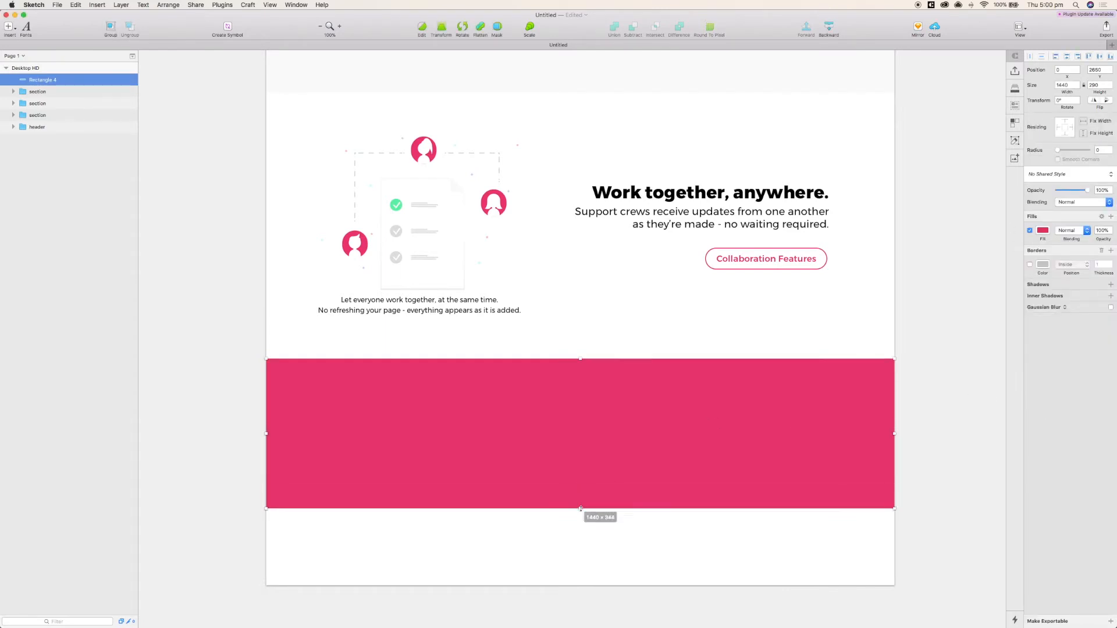
- Add the white Montserrat Medium text "Used by a range of businesses - big and small." near the upper edge of the pink band
{"action": "left_click", "coordinate": [9, 27]}
{"action": "left_click", "coordinate": [32, 83]}
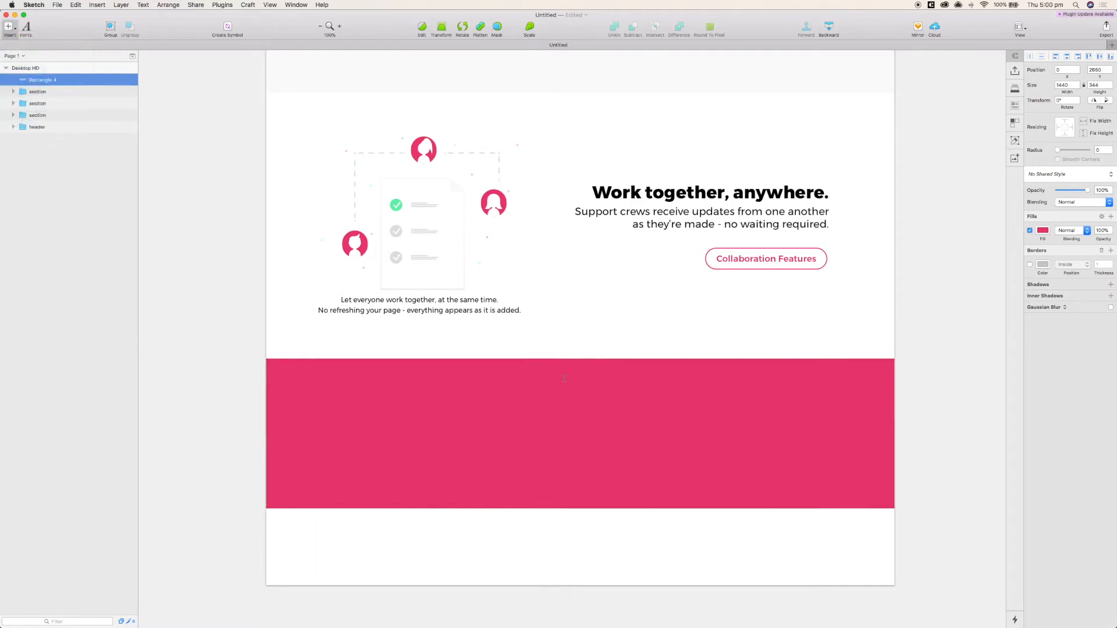
{"action": "left_click", "coordinate": [565, 380]}
{"action": "key", "text": "Return"}
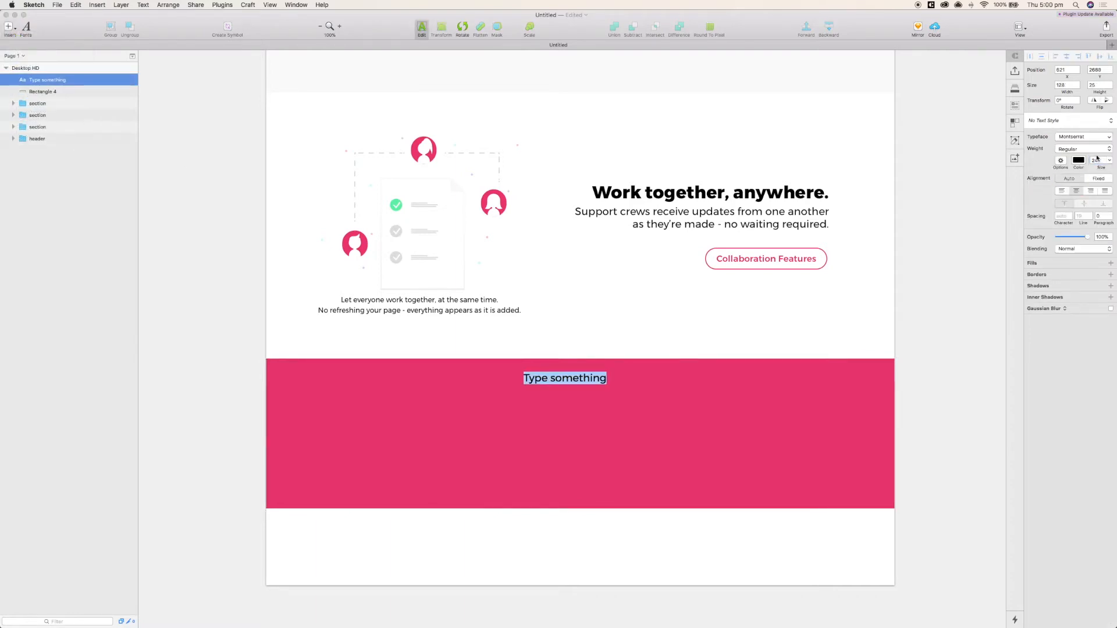
{"action": "left_click", "coordinate": [1081, 149]}
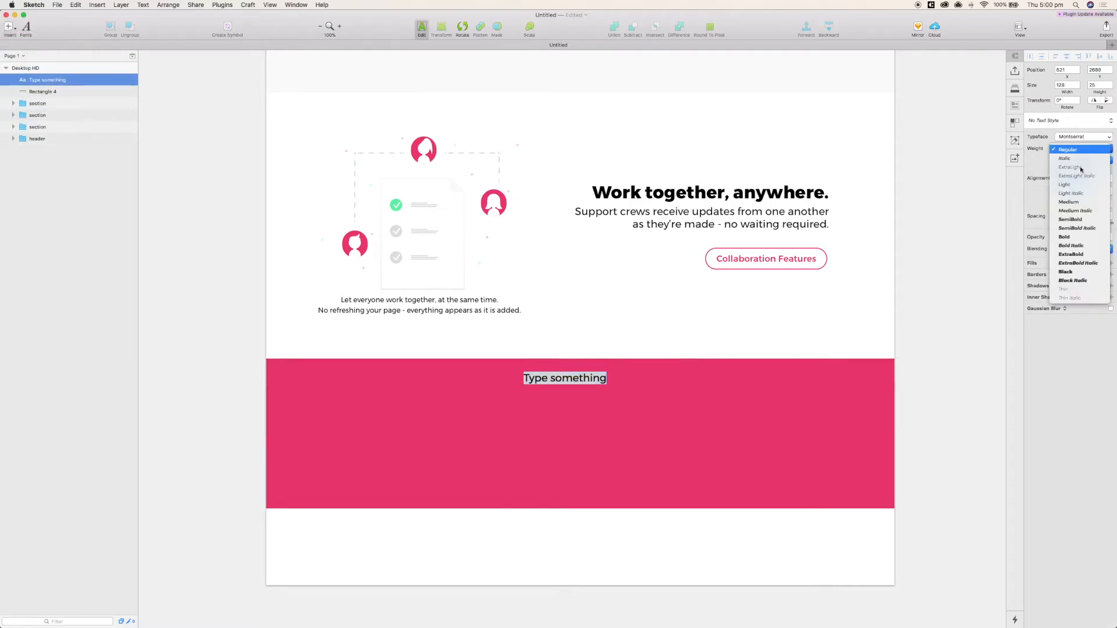
{"action": "left_click", "coordinate": [1074, 201]}
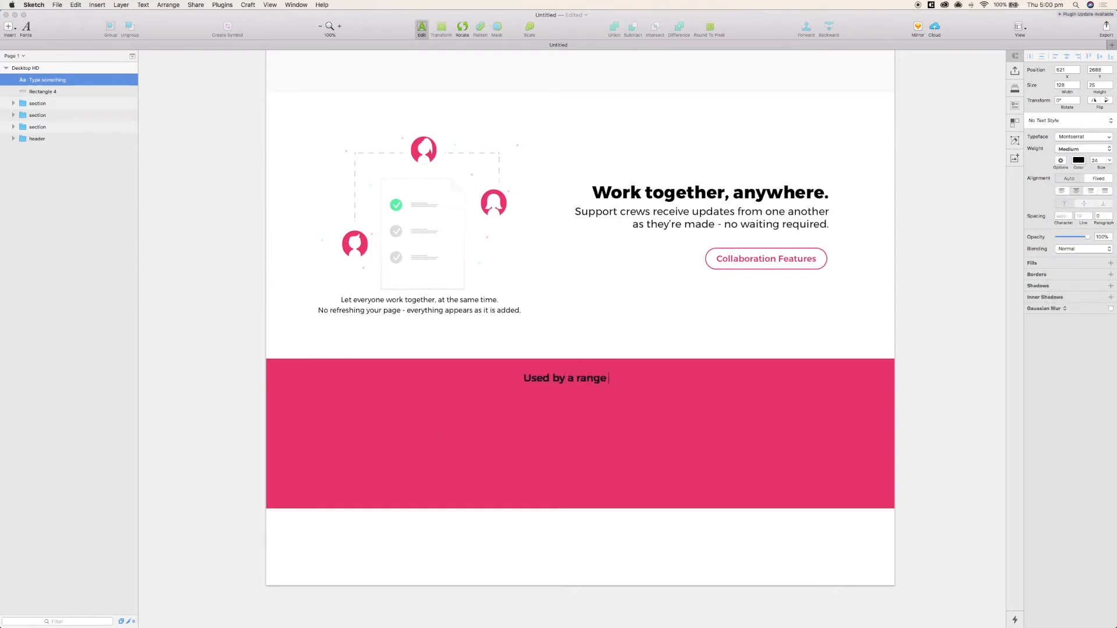
{"action": "type", "text": "small."}
{"action": "left_click", "coordinate": [582, 541]}
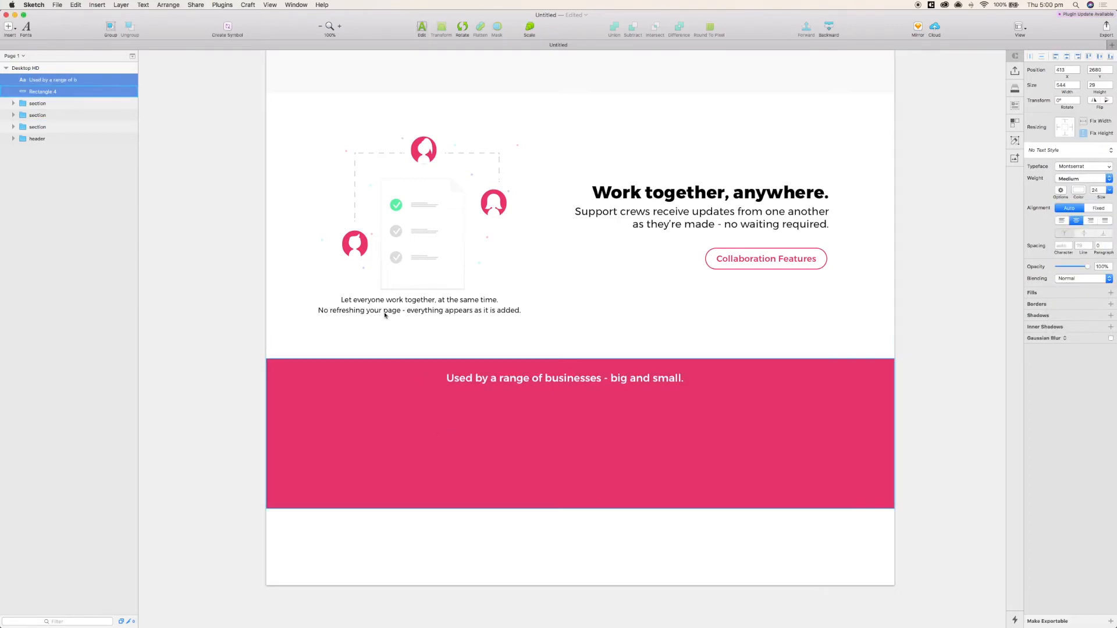
- Align the heading text and the pink rectangle to each other's horizontal center
{"action": "left_click", "coordinate": [177, 5]}
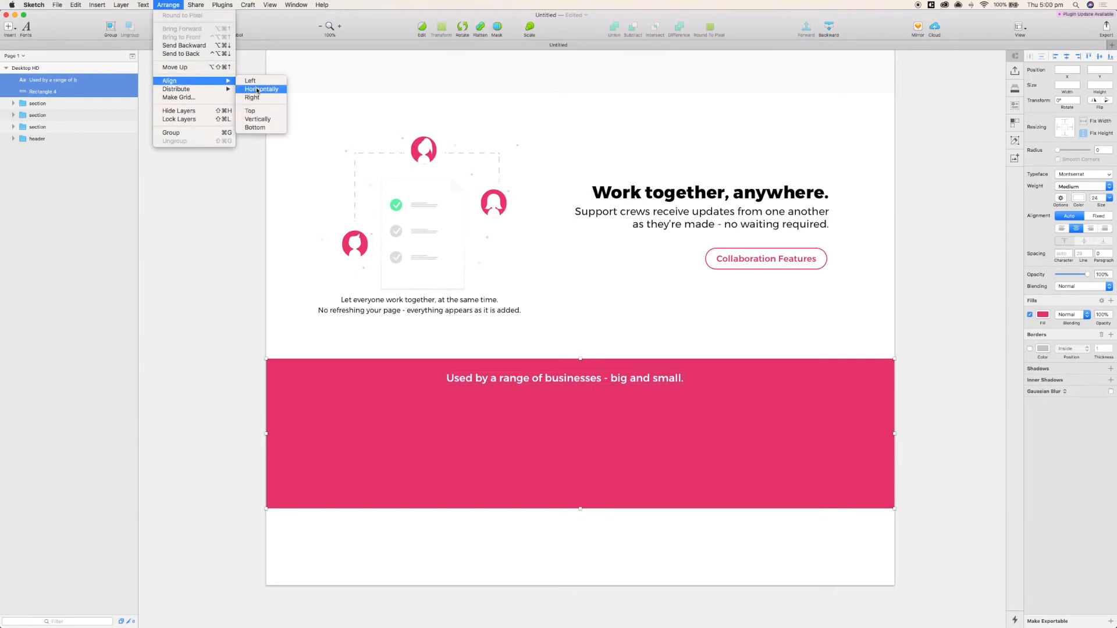
{"action": "left_click", "coordinate": [257, 91]}
{"action": "left_click", "coordinate": [606, 533]}
- Paste the AKCHEON, SAFEWEB and WHOME logo row into the pink band at Y 2780 and shift the heading down slightly above it
{"action": "left_click", "coordinate": [598, 431]}
{"action": "key", "text": "super+v"}
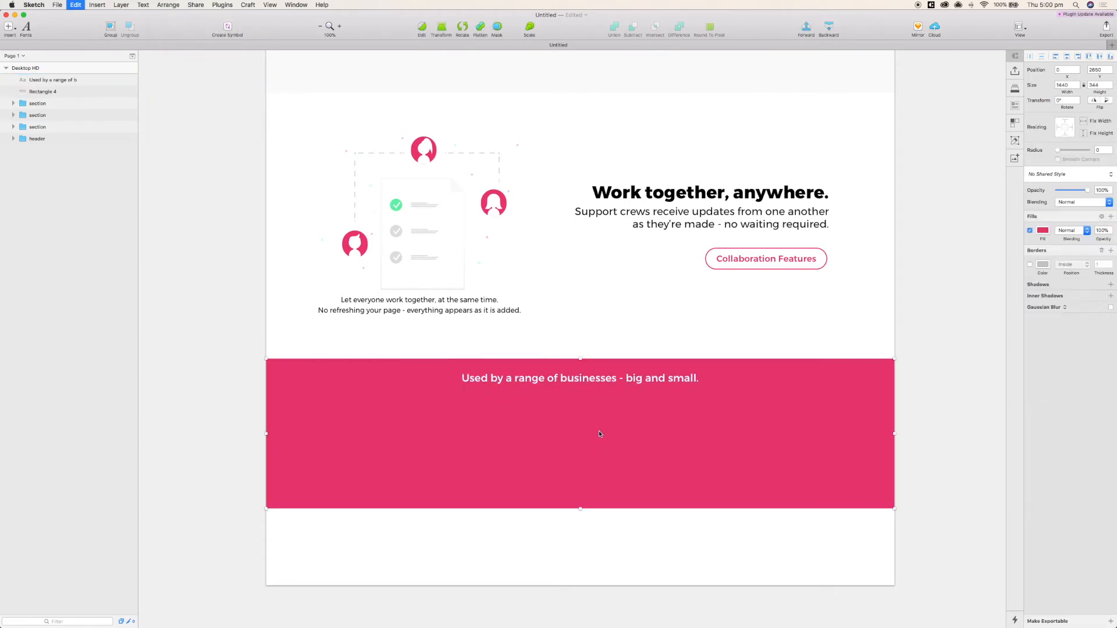
{"action": "left_click", "coordinate": [605, 379]}
{"action": "key", "text": "shift+Down"}
{"action": "left_click", "coordinate": [615, 424]}
{"action": "key", "text": "shift+Down"}
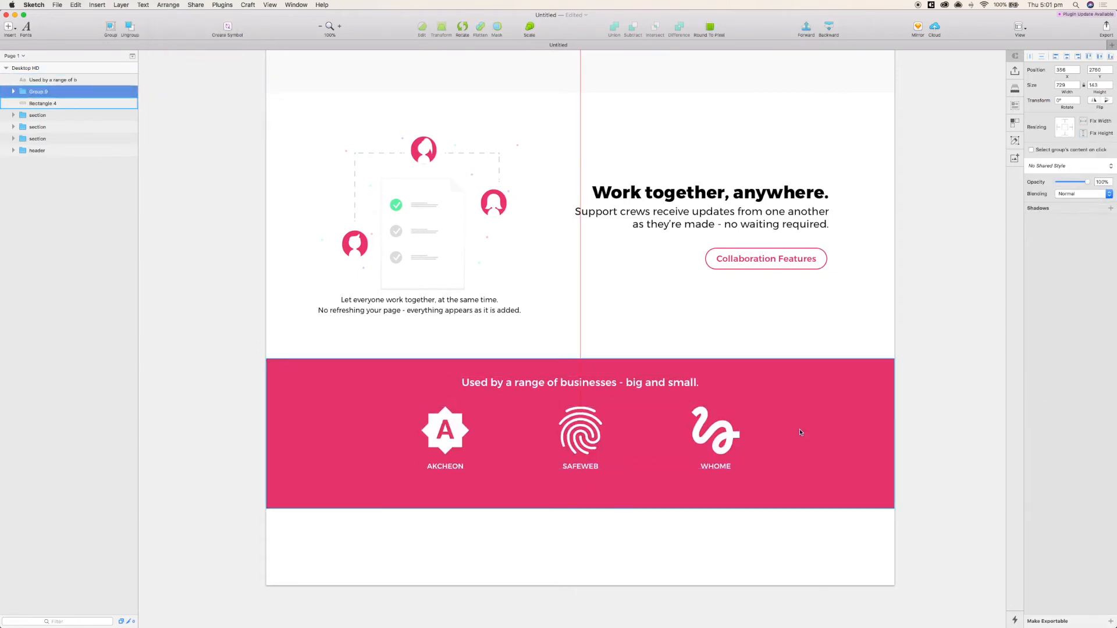
{"action": "key", "text": "shift+Down"}
{"action": "key", "text": "shift+Down"}
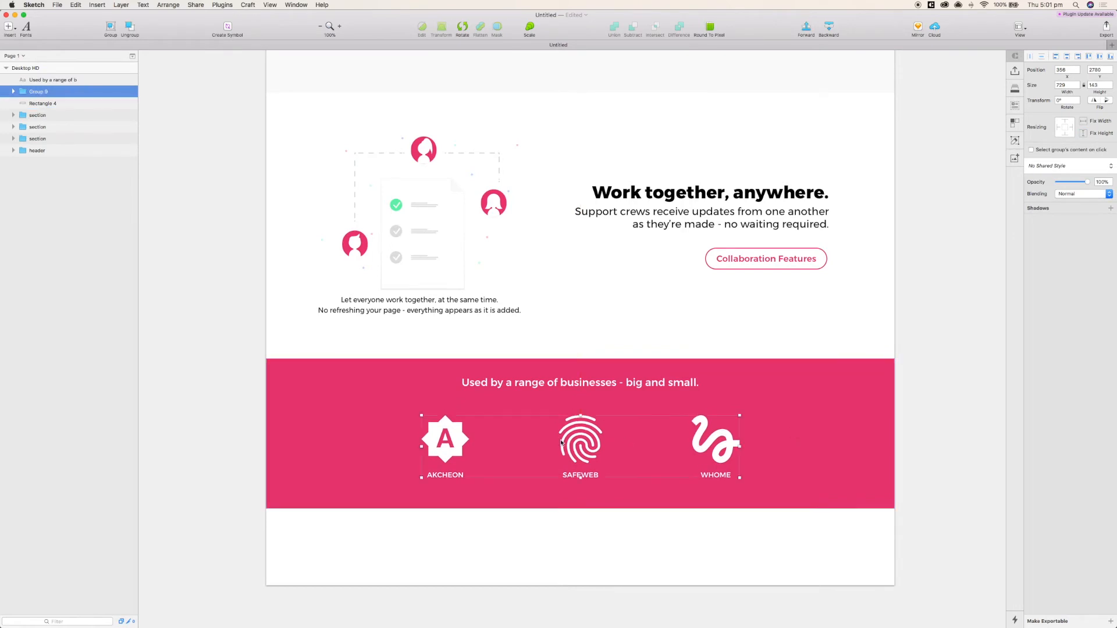
- Group the heading with the logo row and position the group at the vertical middle of the pink band
{"action": "left_click", "coordinate": [564, 385], "text": "shift"}
{"action": "key", "text": "super+g"}
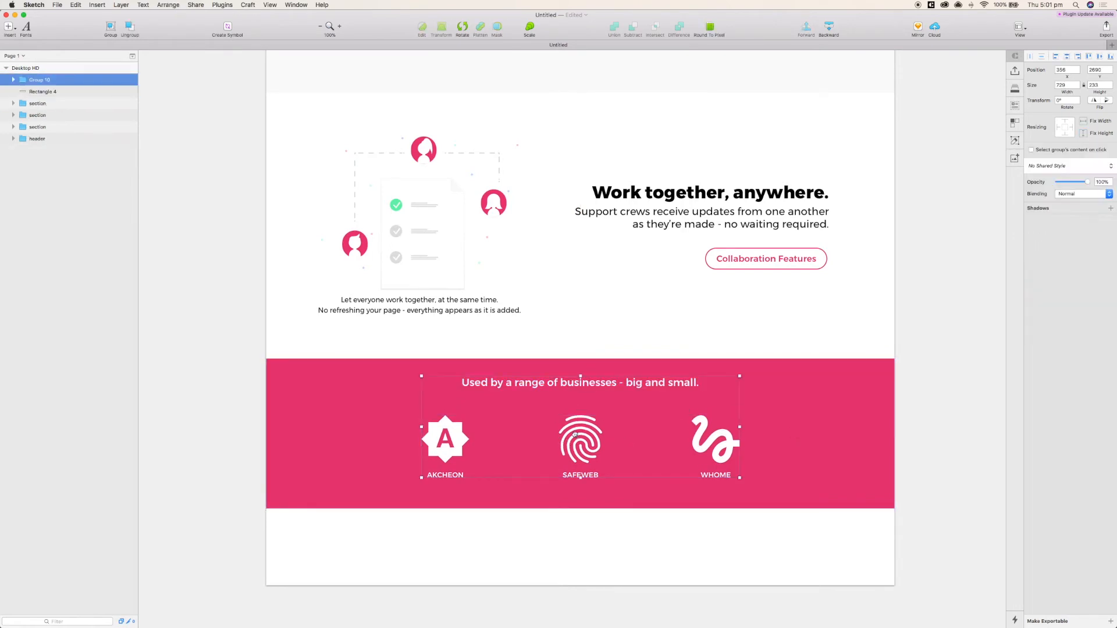
{"action": "left_click_drag", "start_coordinate": [575, 434], "coordinate": [575, 436]}
{"action": "key", "text": "shift+Up"}
- Set the pink rectangle's height to 280
{"action": "left_click", "coordinate": [778, 398]}
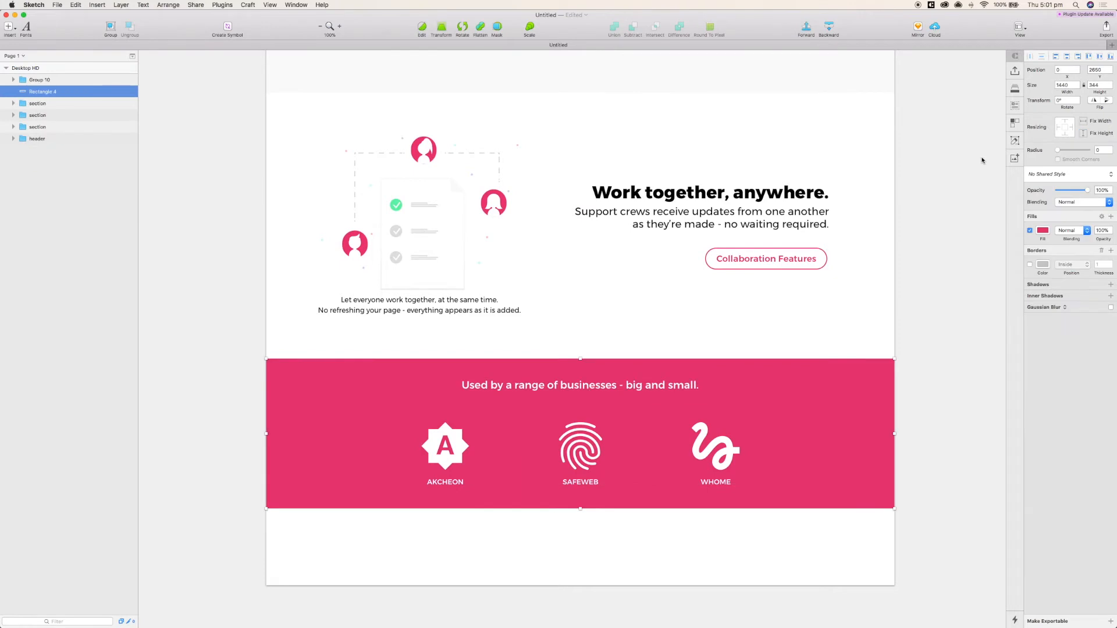
{"action": "type", "text": "280"}
{"action": "key", "text": "Return"}
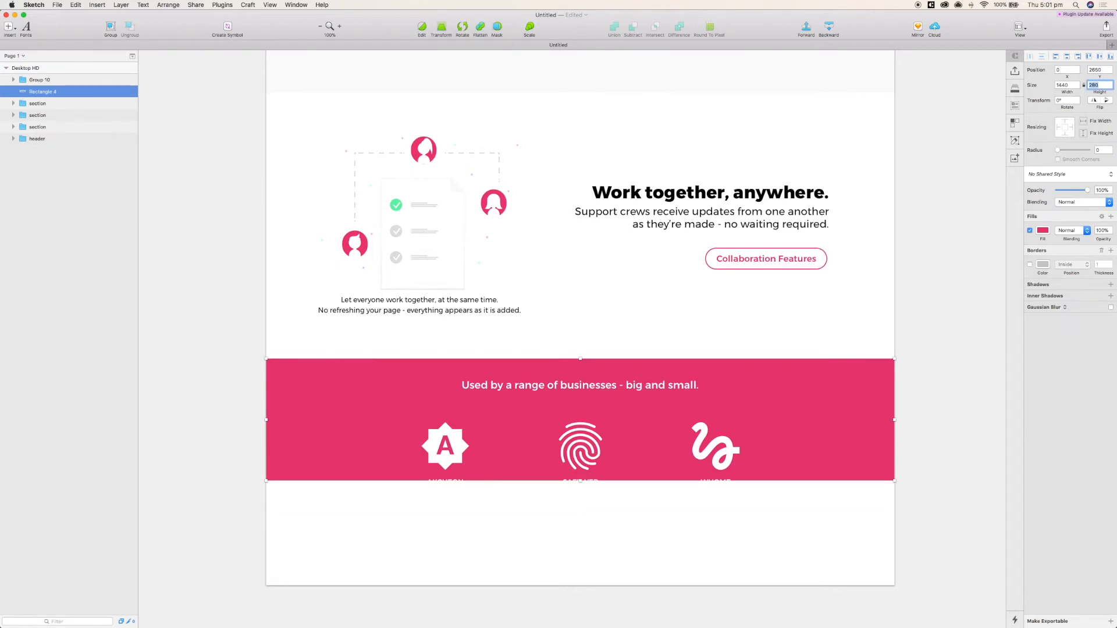
- Move the heading closer to the logo row and raise the whole group to fit centered within the shortened pink band
{"action": "double_click", "coordinate": [598, 388]}
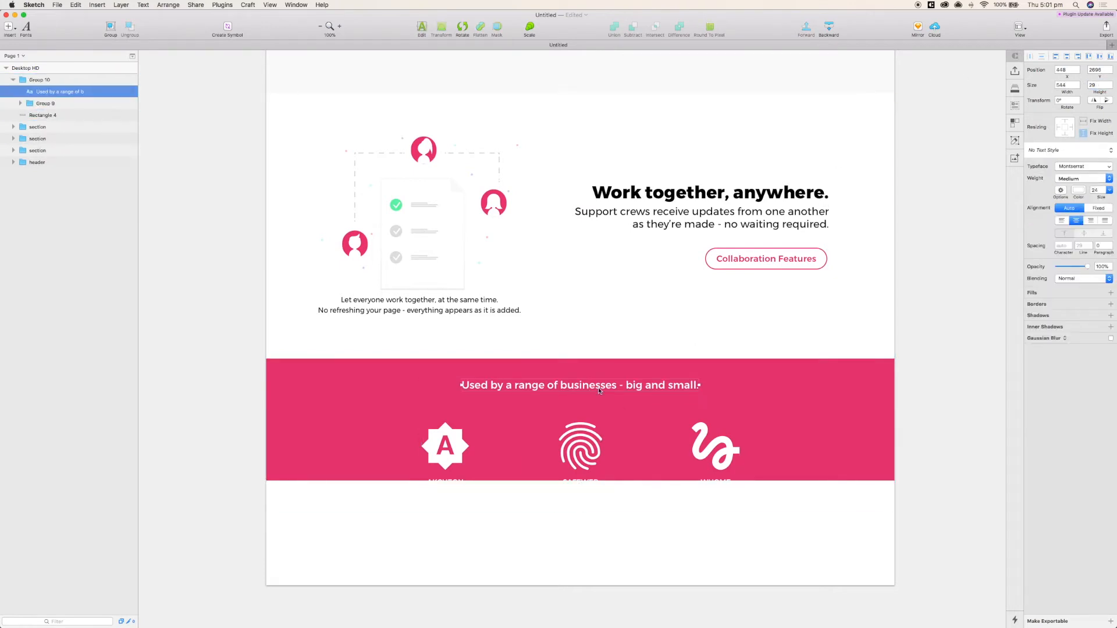
{"action": "key", "text": "shift+Down"}
{"action": "key", "text": "shift+Down"}
{"action": "key", "text": "shift+Down"}
{"action": "key", "text": "Escape"}
{"action": "key", "text": "shift+Up"}
{"action": "key", "text": "shift+Up"}
{"action": "key", "text": "shift+Up"}
{"action": "key", "text": "shift+Up"}
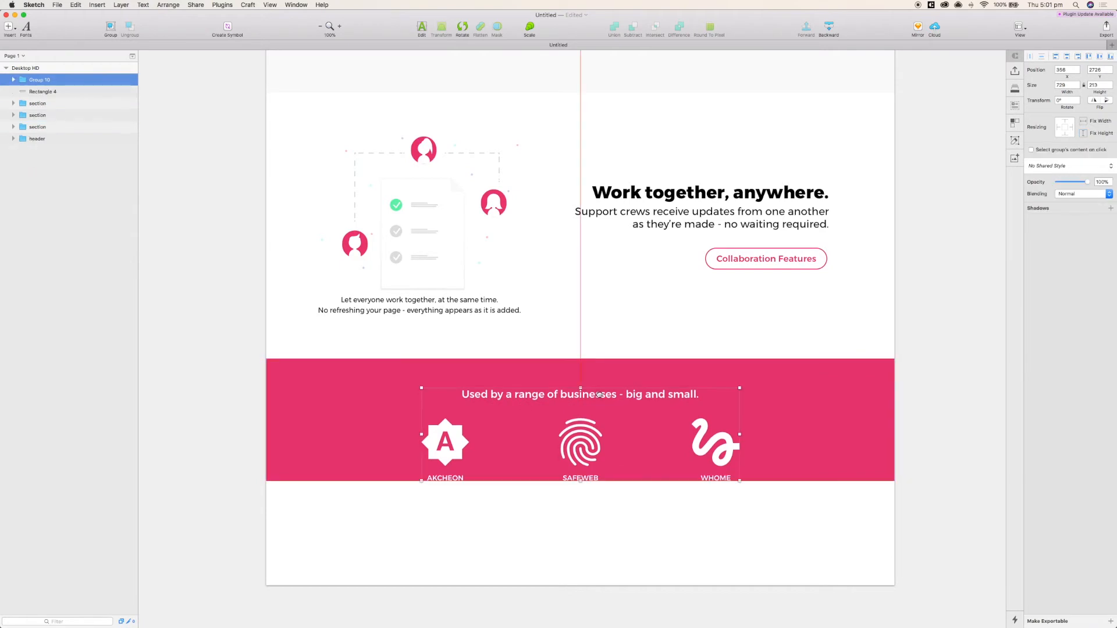
{"action": "left_click", "coordinate": [617, 550]}
- Extend the bottom edge of the Desktop HD artboard to a height of about 3706
{"action": "scroll", "coordinate": [609, 517], "scroll_direction": "down", "scroll_amount": 4}
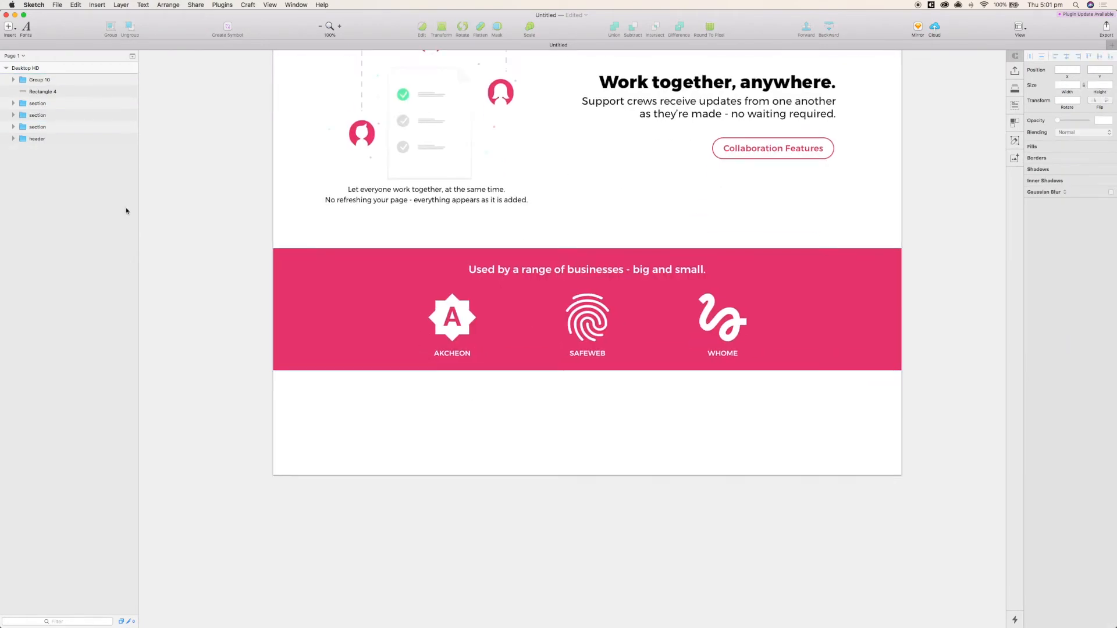
{"action": "left_click", "coordinate": [50, 68]}
{"action": "scroll", "coordinate": [401, 300], "scroll_direction": "down", "scroll_amount": 5}
{"action": "left_click_drag", "start_coordinate": [577, 346], "coordinate": [577, 578]}
- Draw a rectangle 1440 px wide directly below the pink band, set its height to 400 and remove its border
{"action": "left_click", "coordinate": [9, 26]}
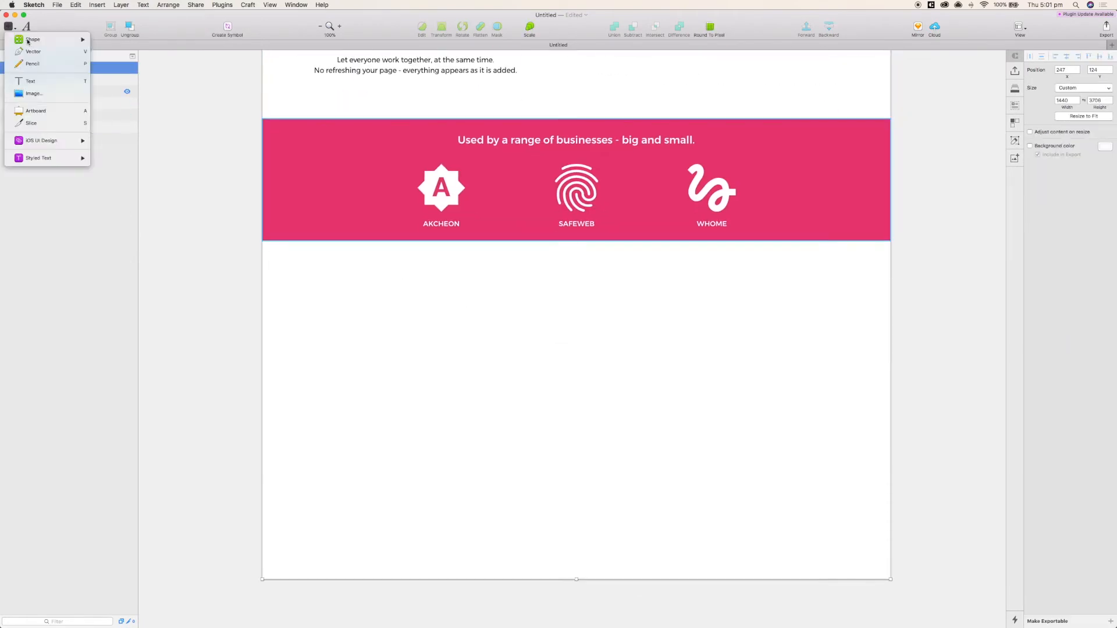
{"action": "key", "text": "Return"}
{"action": "left_click_drag", "start_coordinate": [263, 241], "coordinate": [895, 482]}
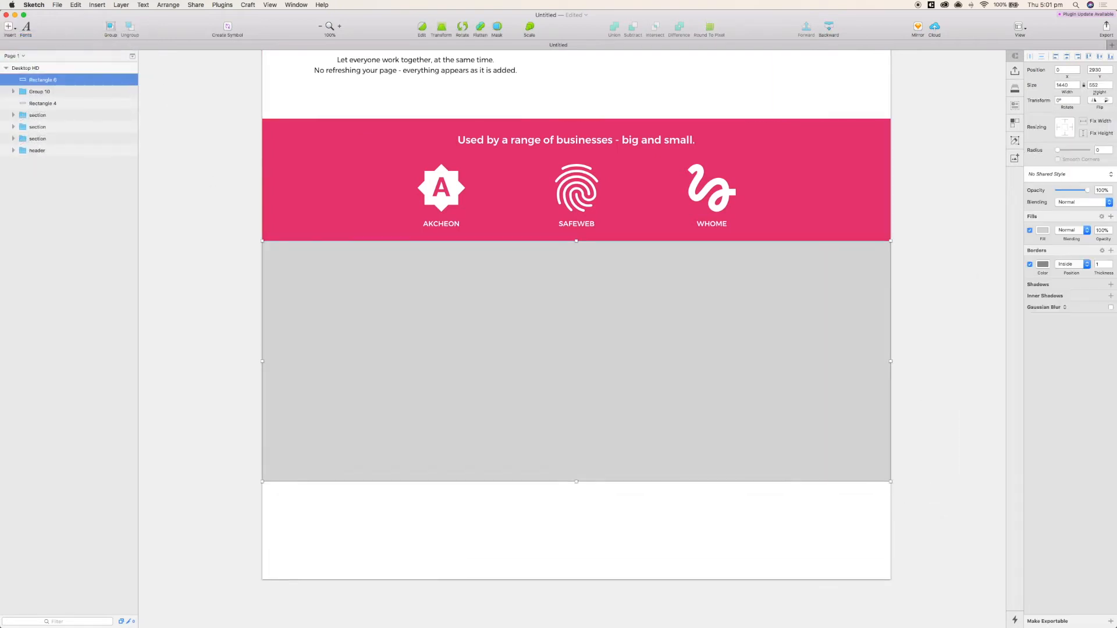
{"action": "type", "text": "400"}
{"action": "key", "text": "Return"}
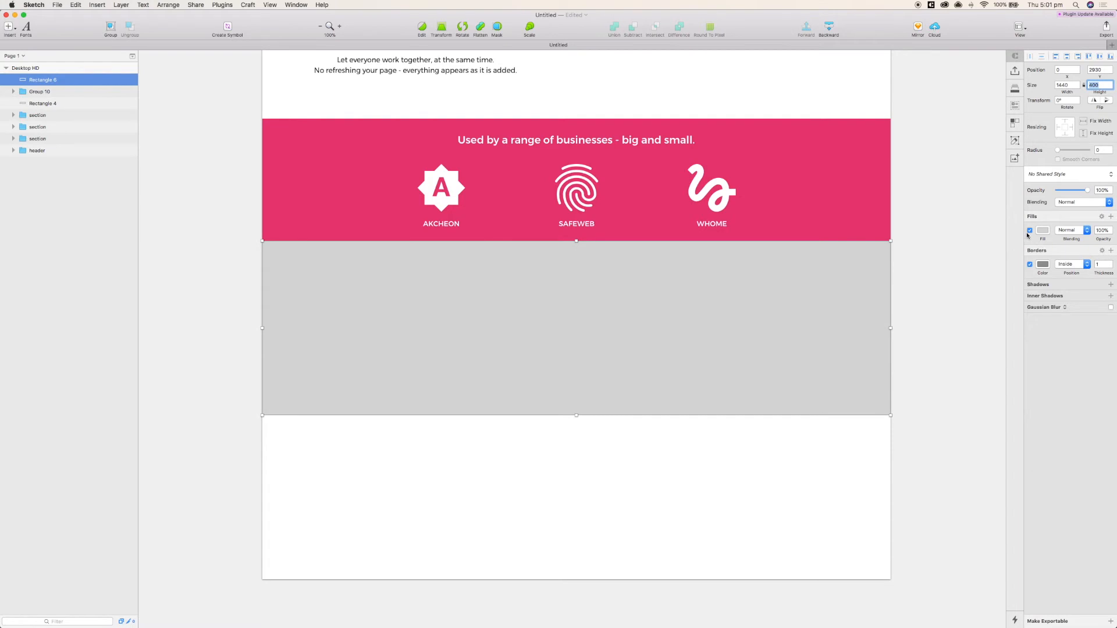
{"action": "left_click", "coordinate": [1030, 264]}
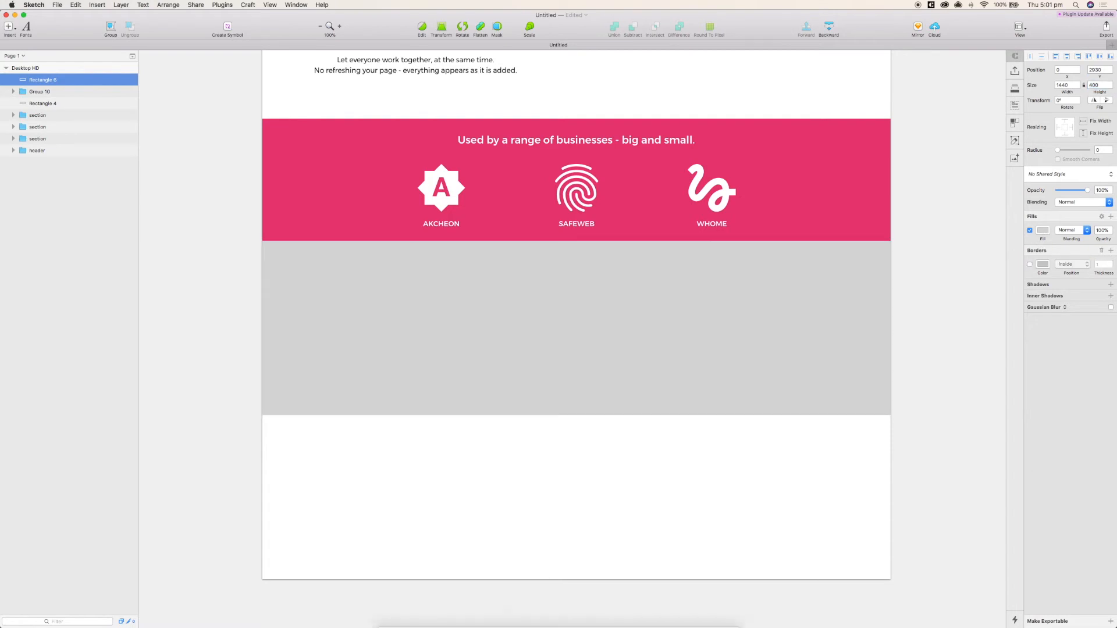
- Place the photo pexels-photo-708392 of the laughing friends on the artboard and mask it with the new rectangle
{"action": "left_click", "coordinate": [391, 620]}
{"action": "left_click_drag", "start_coordinate": [462, 161], "coordinate": [576, 342]}
{"action": "left_click", "coordinate": [50, 92], "text": "shift"}
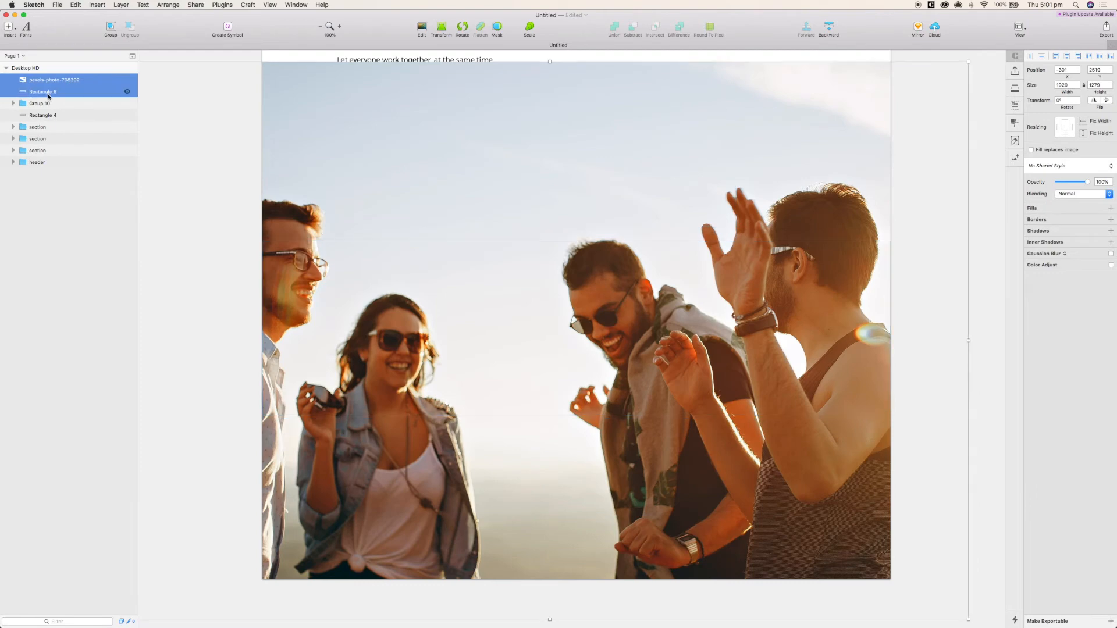
{"action": "right_click", "coordinate": [49, 92]}
{"action": "left_click", "coordinate": [93, 312]}
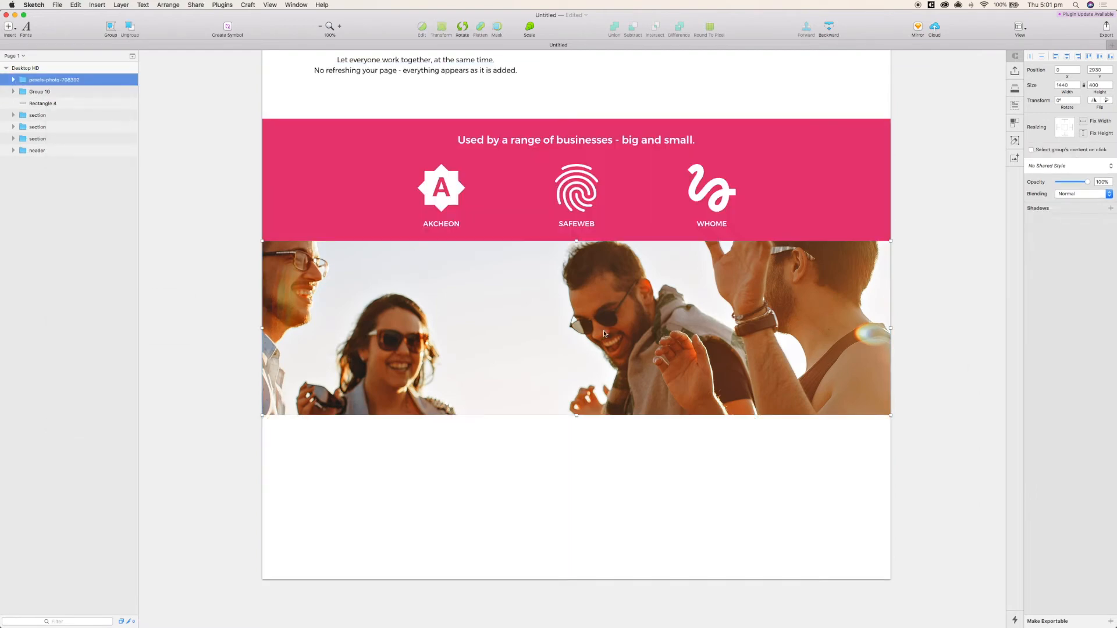
- Set the masked photo's width to 1440 and reposition it at X 0, Y 2739 so the four people fit the mask
{"action": "double_click", "coordinate": [604, 334]}
{"action": "left_click", "coordinate": [1068, 85]}
{"action": "type", "text": "1440"}
{"action": "key", "text": "Return"}
{"action": "left_click_drag", "start_coordinate": [629, 319], "coordinate": [759, 409]}
- Add a white fill at 90% opacity over the photo
{"action": "left_click", "coordinate": [1048, 210]}
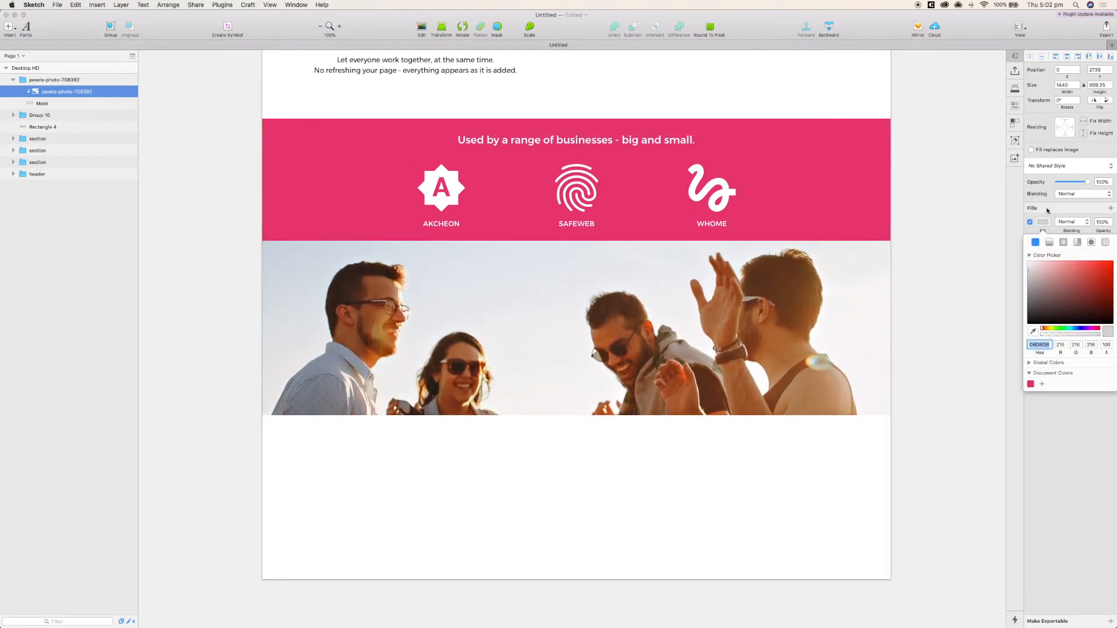
{"action": "left_click_drag", "start_coordinate": [1044, 282], "coordinate": [970, 192]}
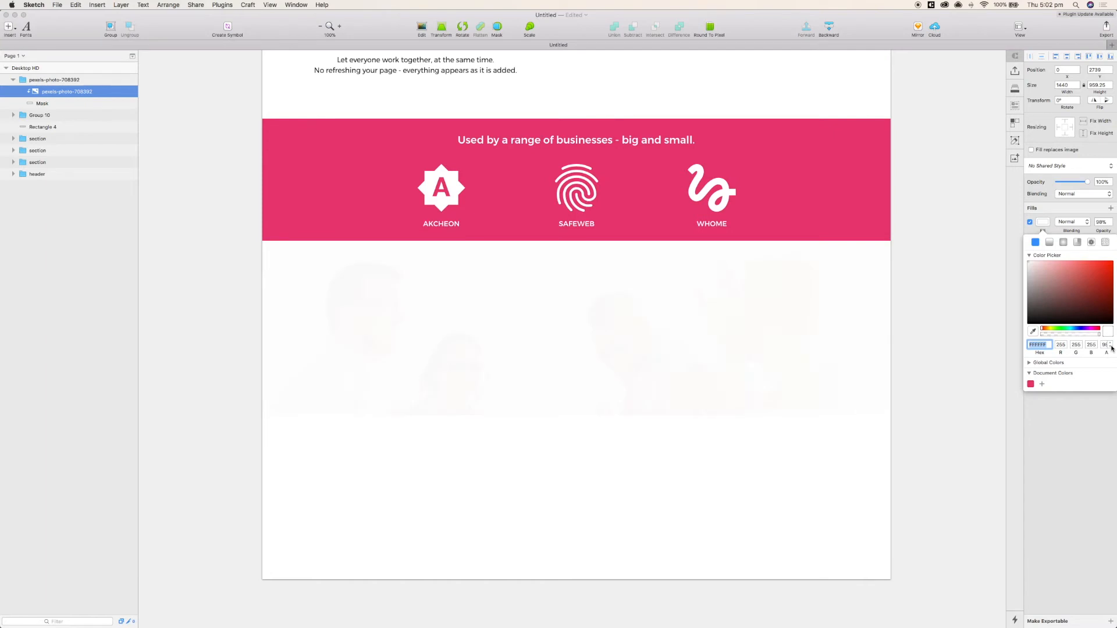
{"action": "left_click", "coordinate": [952, 362]}
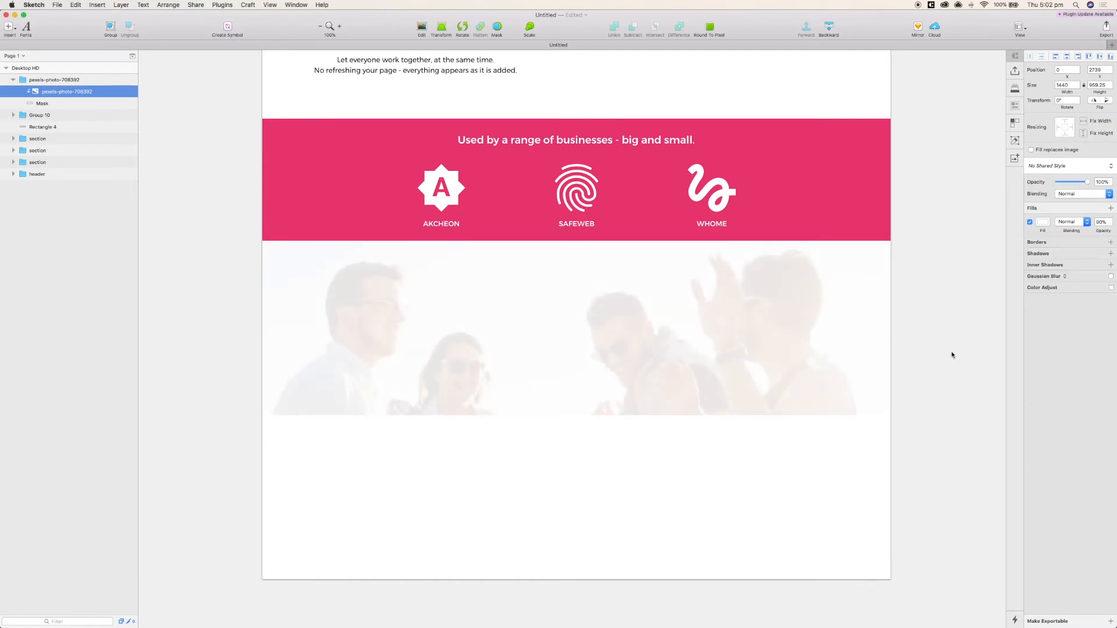
- Paste a copy of the "Work together, anywhere." text and button group over the faded photo and place it mid-section
{"action": "left_click", "coordinate": [603, 411]}
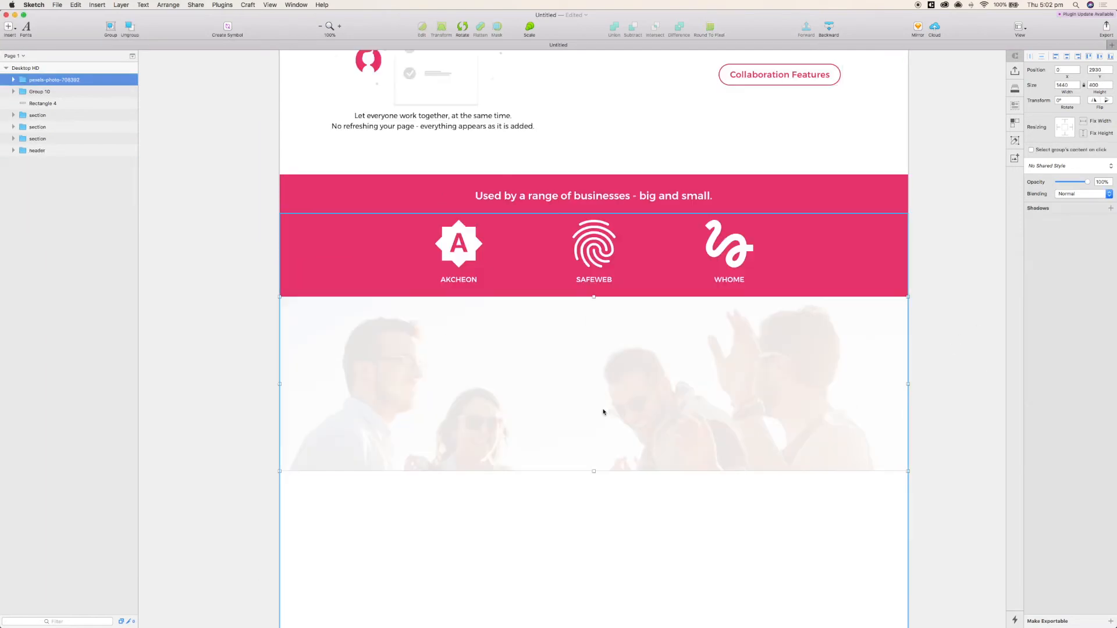
{"action": "key", "text": "super+v"}
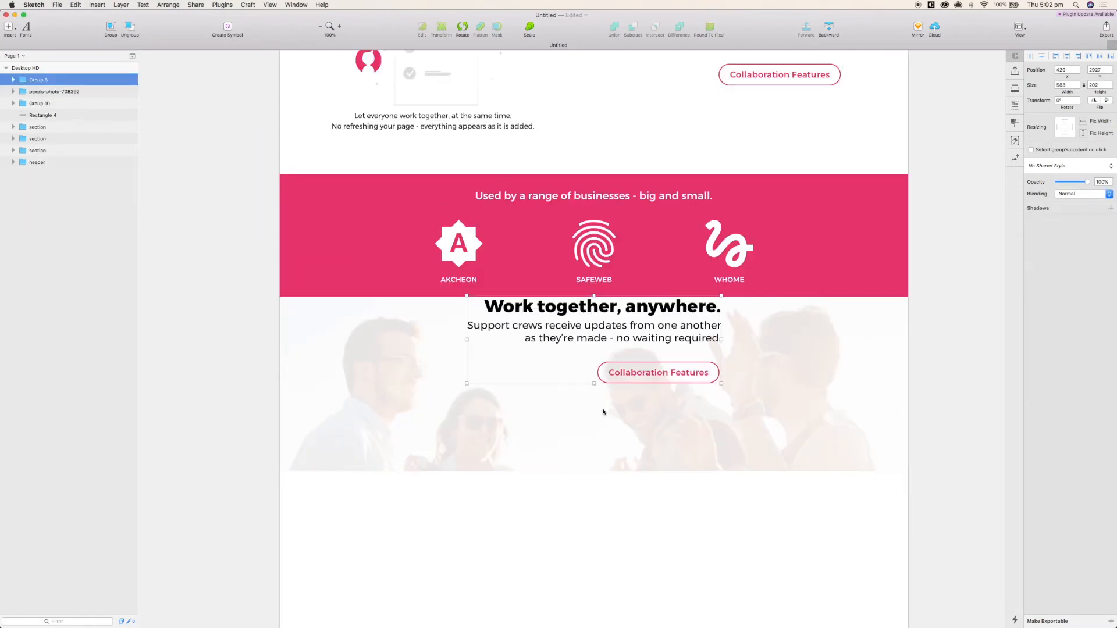
{"action": "left_click_drag", "start_coordinate": [629, 347], "coordinate": [629, 398]}
- Replace the pasted heading with "What are you waiting for?" and center its text alignment
{"action": "double_click", "coordinate": [631, 355]}
{"action": "double_click", "coordinate": [630, 354]}
{"action": "type", "text": "What are you waiting for?"}
{"action": "key", "text": "Escape"}
{"action": "left_click", "coordinate": [1077, 222]}
- Center-align the paragraph under the heading and replace it with "Let's talk about making your support better."
{"action": "left_click", "coordinate": [682, 382]}
{"action": "left_click", "coordinate": [1077, 221]}
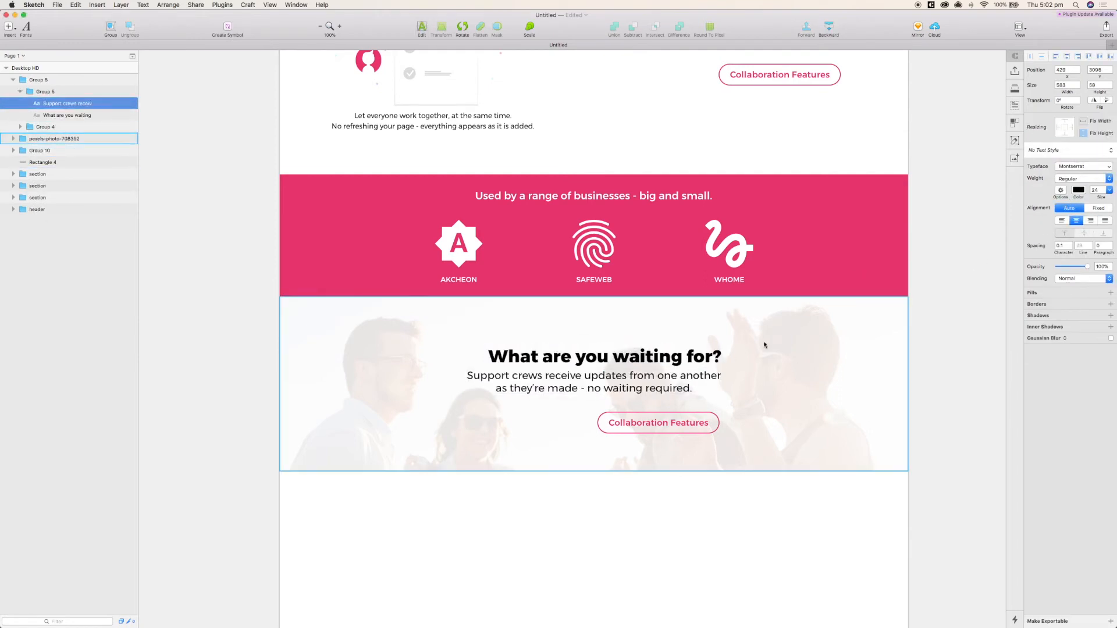
{"action": "left_click_drag", "start_coordinate": [640, 383], "coordinate": [650, 383]}
{"action": "double_click", "coordinate": [649, 383]}
{"action": "type", "text": "Let's talk about making your support better."}
{"action": "key", "text": "Escape"}
- Move the outlined button to the center below the tagline and change its label to "Let's Chat"
{"action": "left_click_drag", "start_coordinate": [647, 429], "coordinate": [614, 426]}
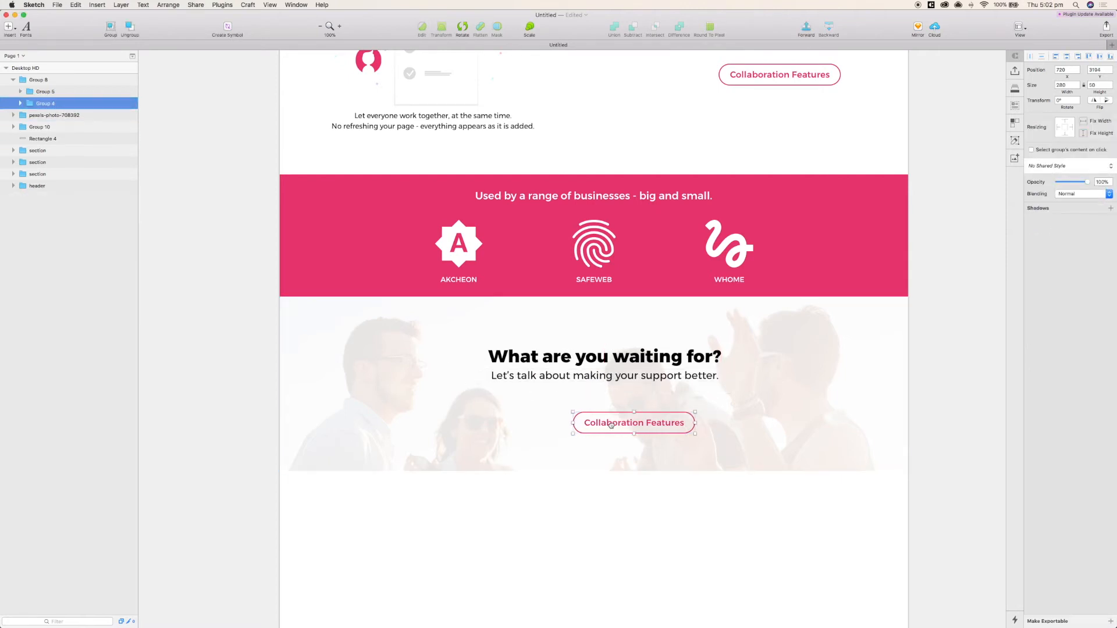
{"action": "left_click_drag", "start_coordinate": [588, 429], "coordinate": [600, 420]}
{"action": "double_click", "coordinate": [603, 414]}
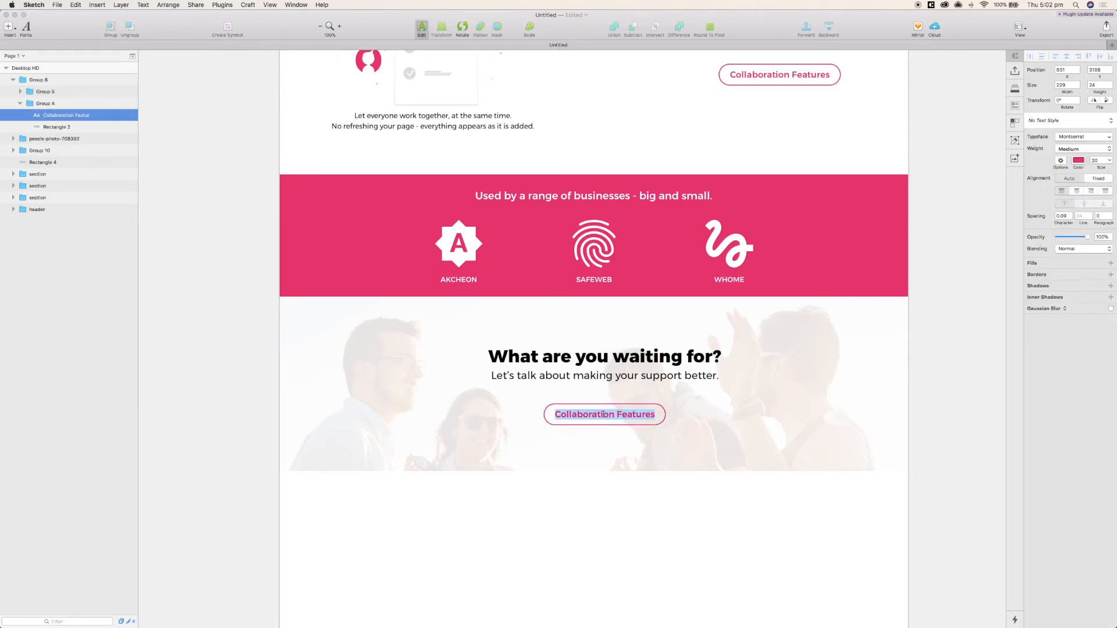
{"action": "key", "text": "Escape"}
{"action": "left_click", "coordinate": [652, 413]}
{"action": "double_click", "coordinate": [645, 407]}
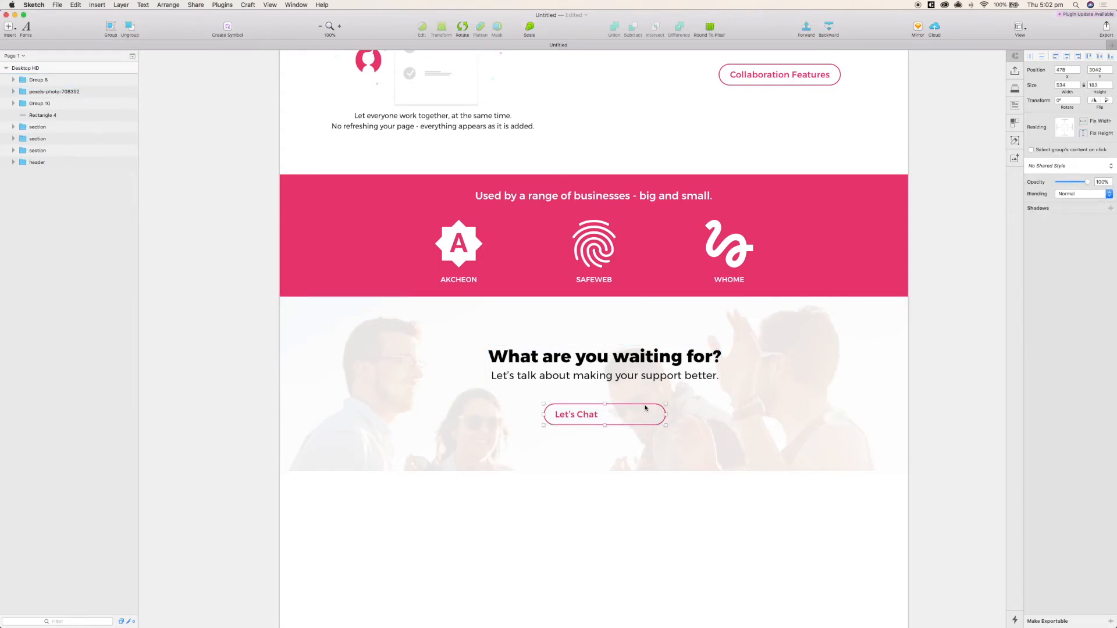
- Narrow the button outline to 234 px, center the "Let's Chat" label inside it and center the button closely under the tagline
{"action": "double_click", "coordinate": [653, 408]}
{"action": "left_click_drag", "start_coordinate": [665, 415], "coordinate": [654, 414]}
{"action": "left_click", "coordinate": [580, 416]}
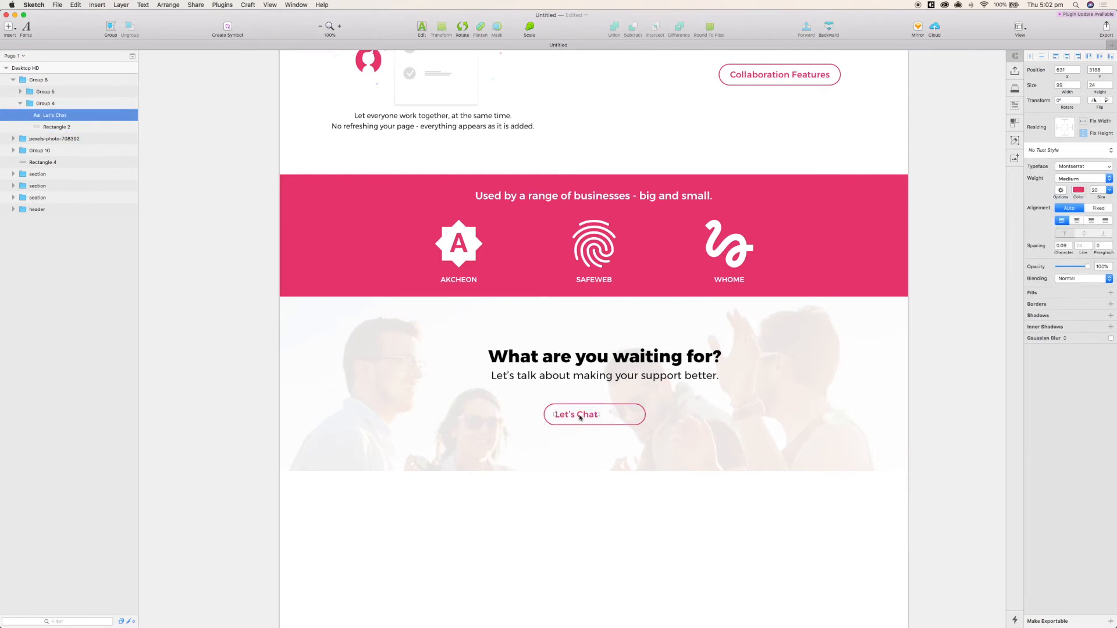
{"action": "left_click", "coordinate": [597, 406]}
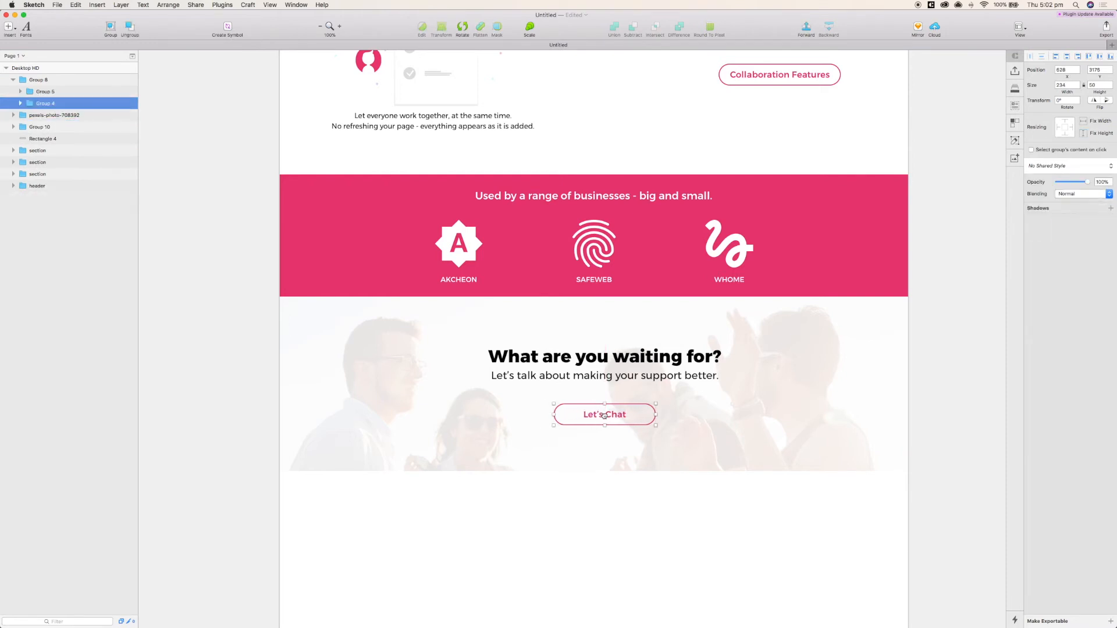
{"action": "left_click", "coordinate": [600, 378], "text": "shift"}
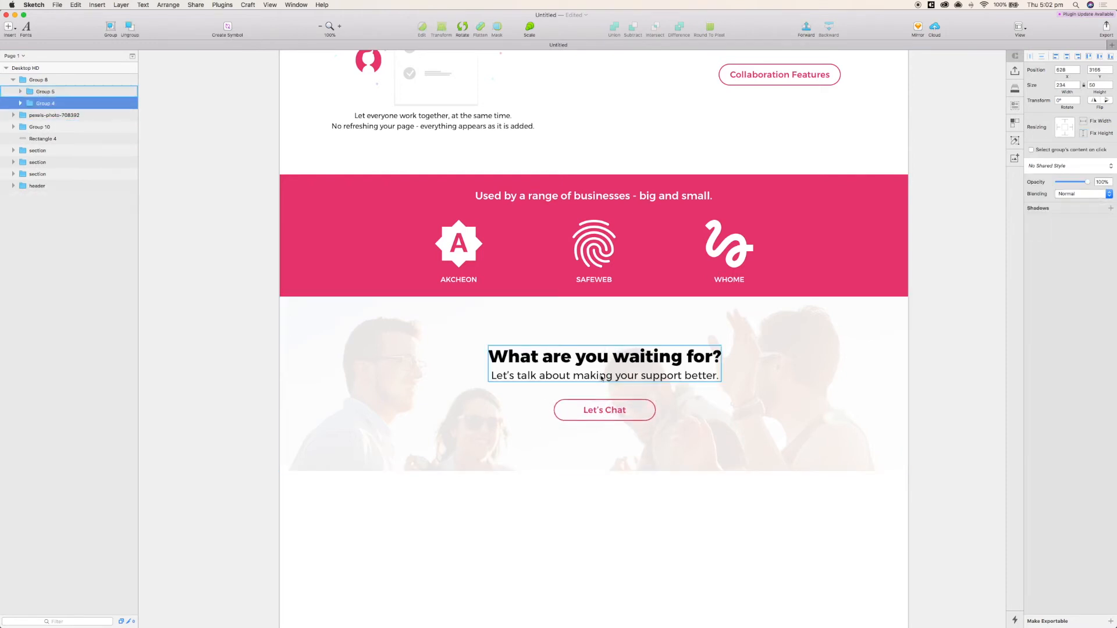
{"action": "key", "text": "Escape"}
{"action": "left_click_drag", "start_coordinate": [606, 382], "coordinate": [606, 382]}
{"action": "left_click", "coordinate": [968, 369]}
- Draw a full-width footer rectangle below the photo section, set its height to 240 px, remove its border and fill it white
{"action": "scroll", "coordinate": [967, 368], "scroll_direction": "down", "scroll_amount": 3}
{"action": "left_click", "coordinate": [10, 37]}
{"action": "mouse_move", "coordinate": [47, 40]}
{"action": "left_click", "coordinate": [119, 62]}
{"action": "left_click_drag", "start_coordinate": [548, 476], "coordinate": [864, 516]}
{"action": "type", "text": "24"}
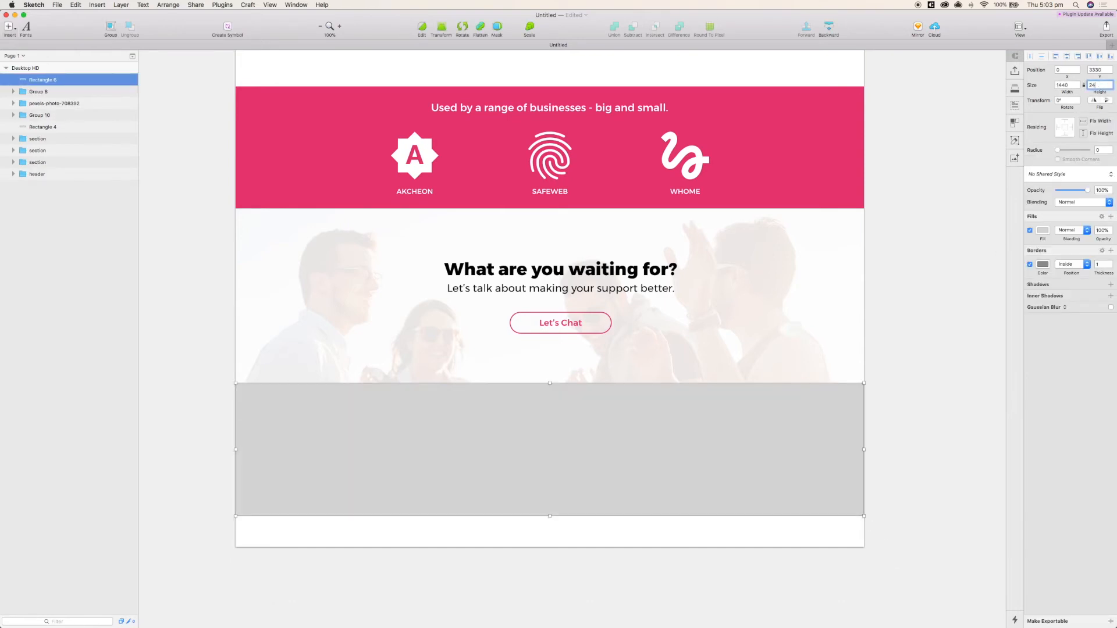
{"action": "type", "text": "0"}
{"action": "key", "text": "Return"}
{"action": "left_click", "coordinate": [1030, 265]}
{"action": "left_click", "coordinate": [1043, 230]}
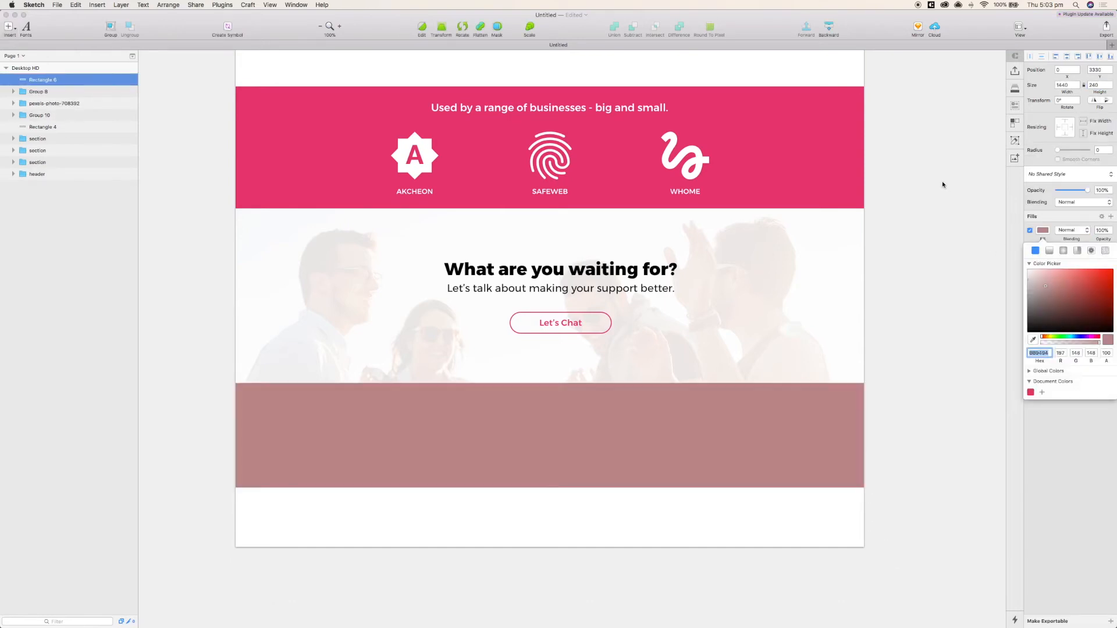
- Paste the Z logo group into the white footer area and recolor its circle and inner square border with the brand pink
{"action": "scroll", "coordinate": [370, 404], "scroll_direction": "down", "scroll_amount": 2}
{"action": "key", "text": "super+v"}
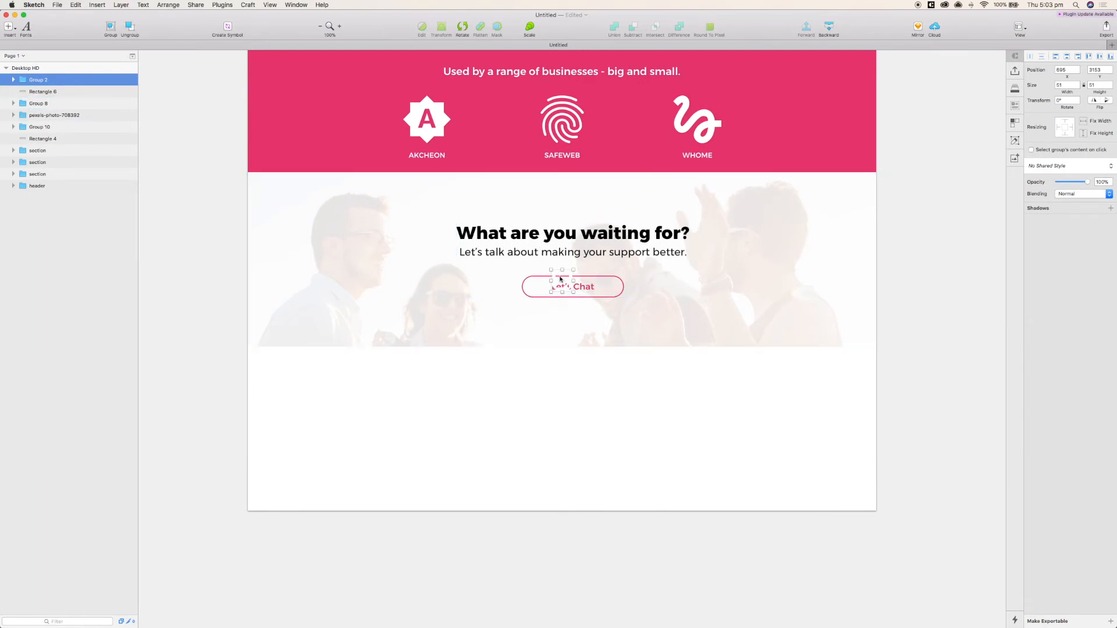
{"action": "left_click_drag", "start_coordinate": [556, 281], "coordinate": [389, 428]}
{"action": "double_click", "coordinate": [389, 427]}
{"action": "key", "text": "ctrl+c"}
{"action": "left_click", "coordinate": [345, 144]}
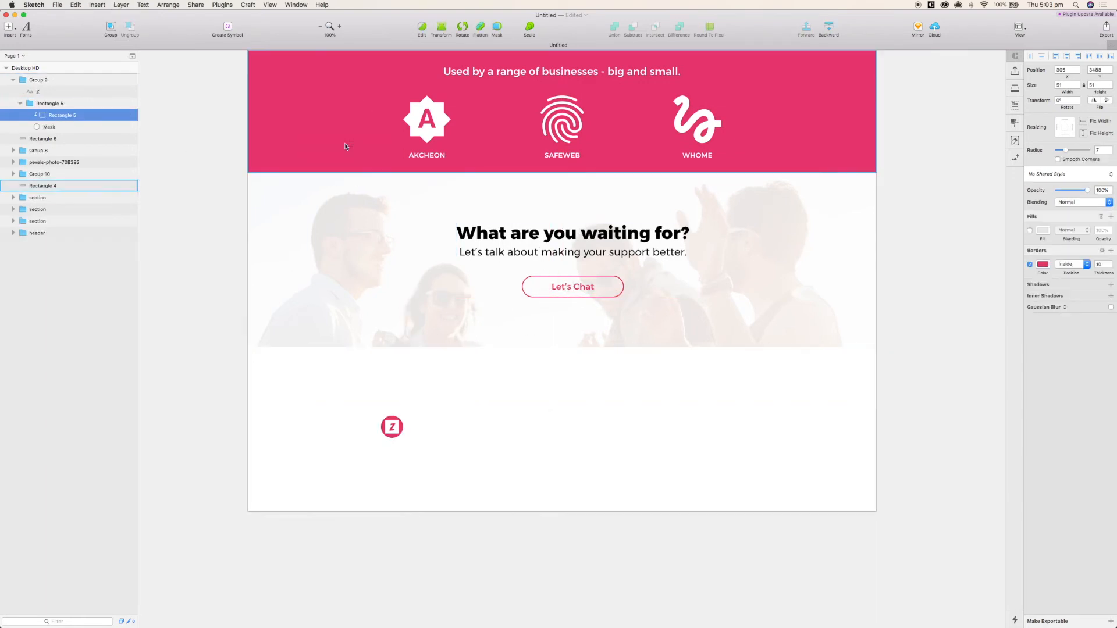
- Center the Z logo vertically within the footer rectangle
{"action": "left_click", "coordinate": [12, 81]}
{"action": "left_click", "coordinate": [436, 384], "text": "shift"}
{"action": "left_click", "coordinate": [168, 5]}
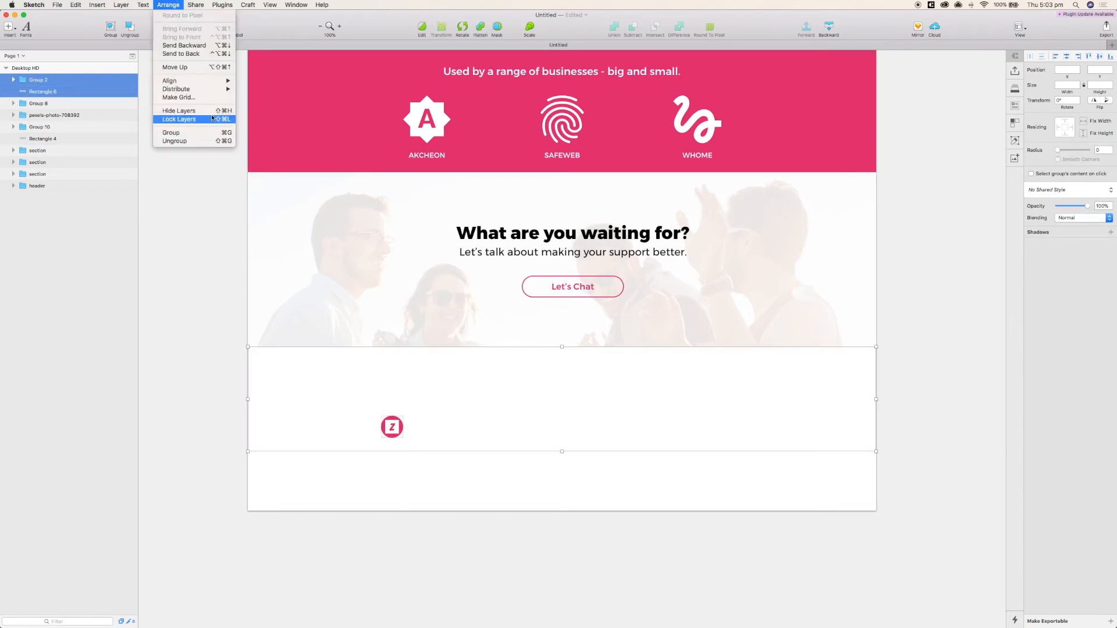
{"action": "mouse_move", "coordinate": [211, 82]}
{"action": "left_click", "coordinate": [258, 120]}
{"action": "left_click", "coordinate": [272, 336]}
- Add a text layer reading "Zupport" beside the Z logo in the footer
{"action": "scroll", "coordinate": [291, 332], "scroll_direction": "down", "scroll_amount": 2}
{"action": "scroll", "coordinate": [304, 328], "scroll_direction": "up", "scroll_amount": 3}
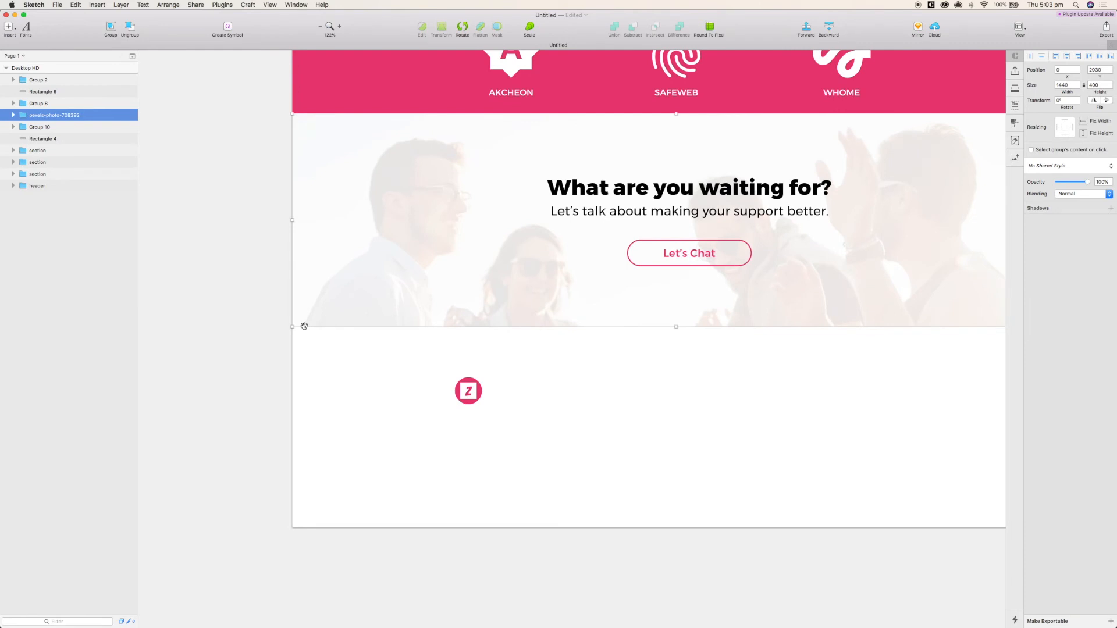
{"action": "left_click", "coordinate": [10, 28]}
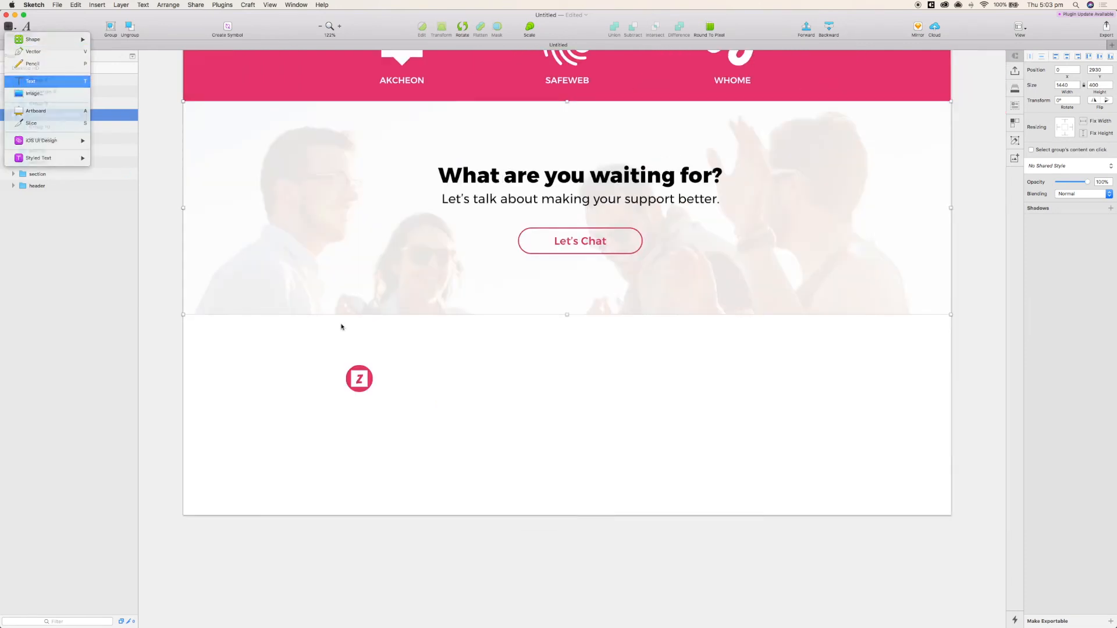
{"action": "left_click", "coordinate": [35, 117]}
{"action": "left_click", "coordinate": [347, 378]}
{"action": "type", "text": "Zup"}
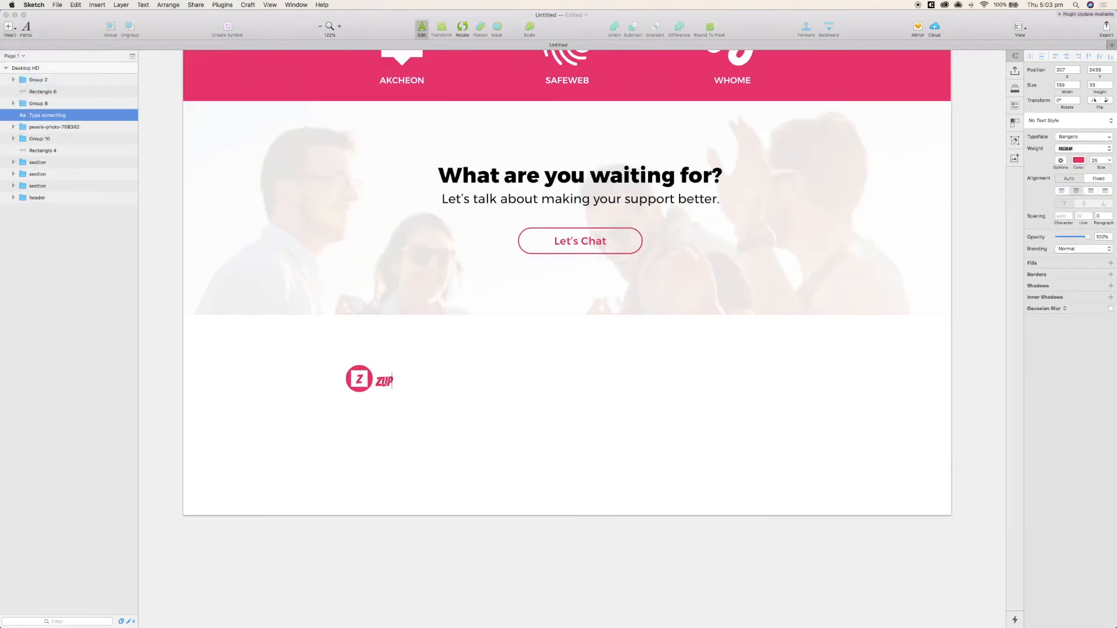
{"action": "type", "text": "port"}
{"action": "left_click", "coordinate": [437, 388]}
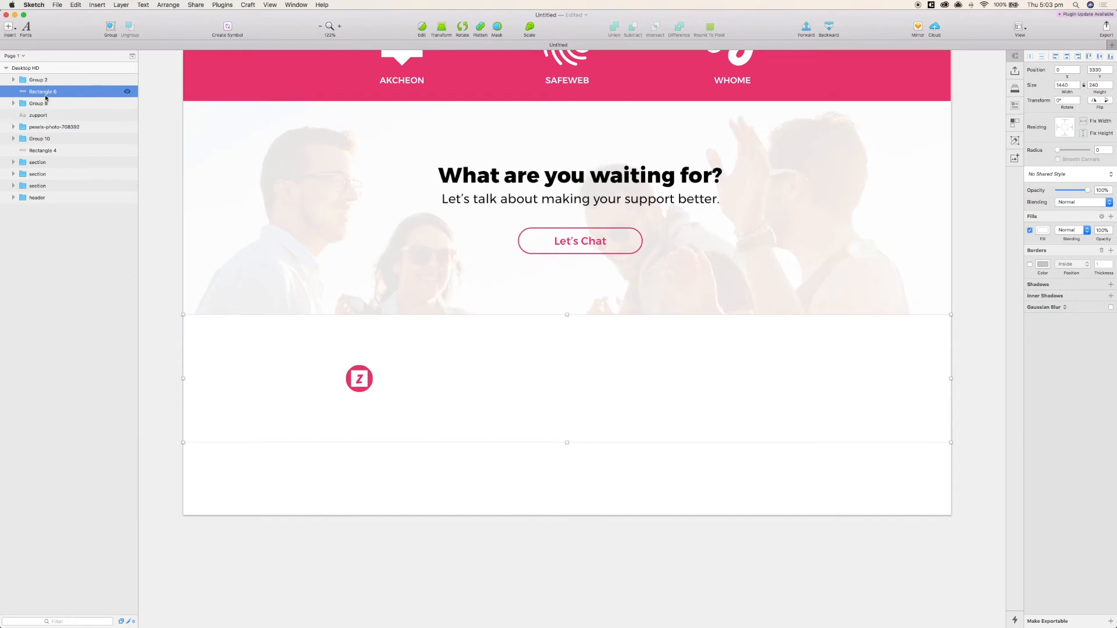
- Bring the "Zupport" text to the front of the layer stack, align it beside the logo and set its character spacing to 1
{"action": "left_click", "coordinate": [38, 115]}
{"action": "left_click", "coordinate": [39, 103]}
{"action": "left_click_drag", "start_coordinate": [49, 121], "coordinate": [35, 75]}
{"action": "left_click_drag", "start_coordinate": [387, 379], "coordinate": [387, 381]}
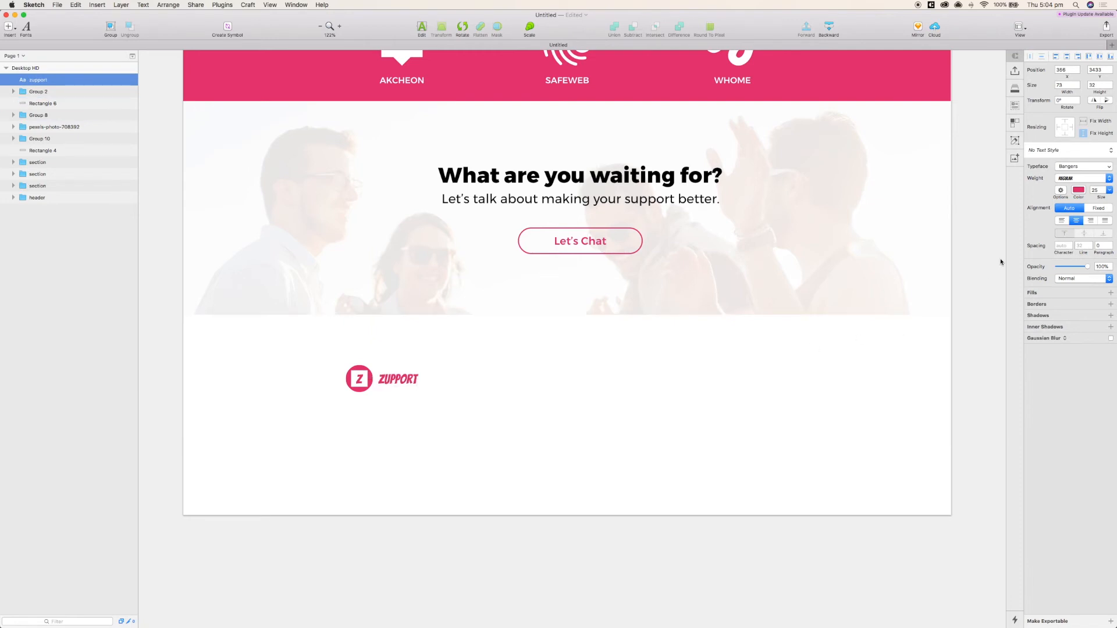
{"action": "left_click", "coordinate": [407, 378]}
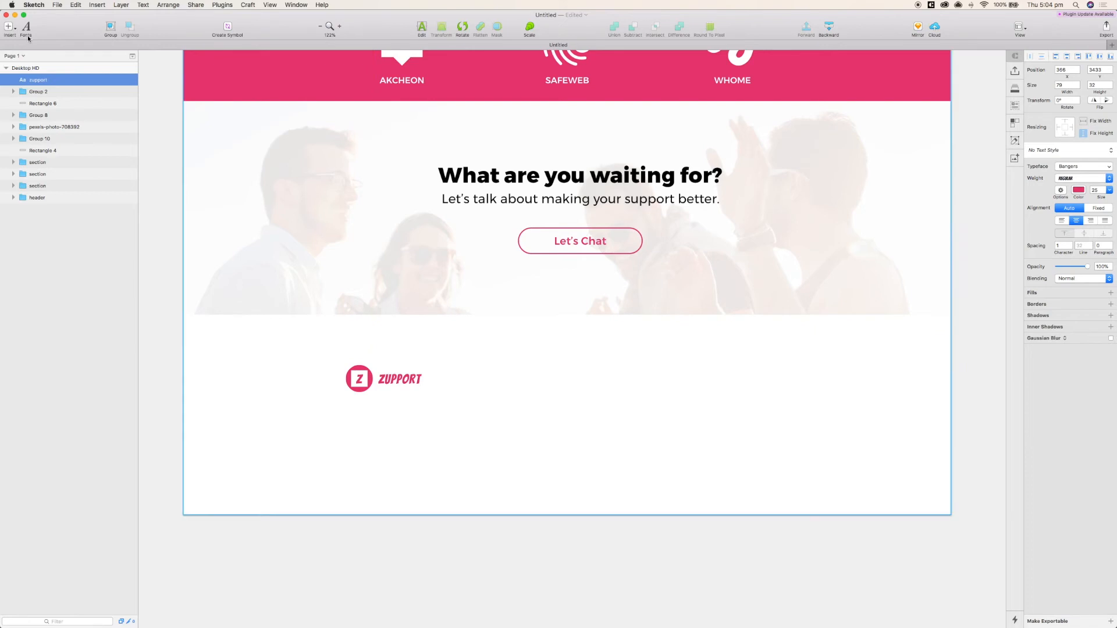
- Add a placeholder text layer below the footer logo in Montserrat Regular with a character spacing of -0.1
{"action": "left_click", "coordinate": [9, 26]}
{"action": "left_click", "coordinate": [29, 87]}
{"action": "left_click", "coordinate": [355, 416]}
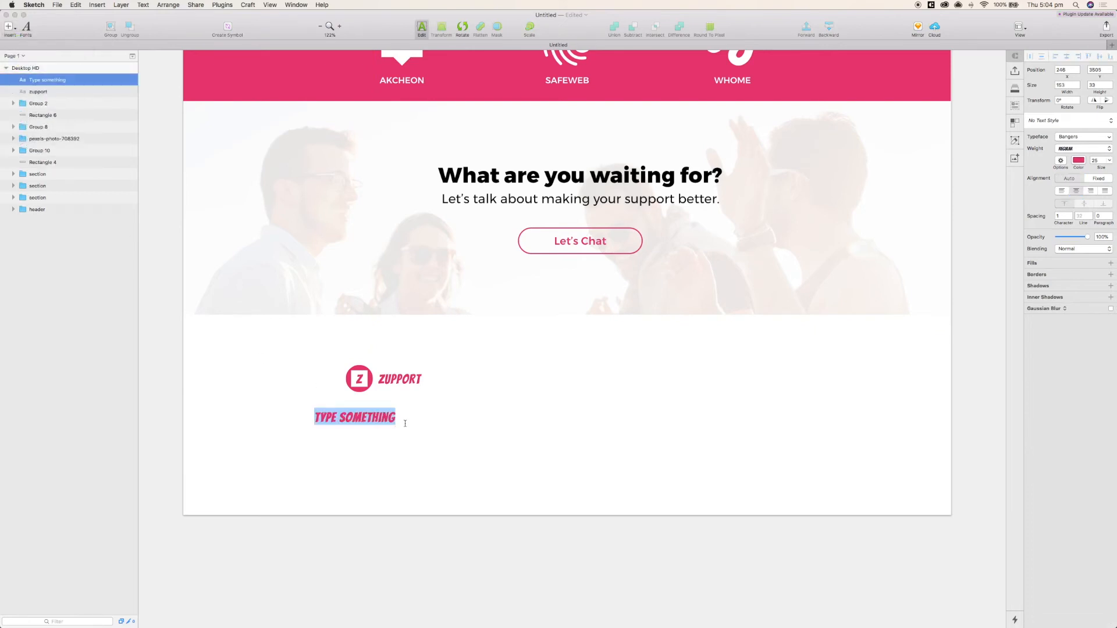
{"action": "key", "text": "Escape"}
{"action": "left_click", "coordinate": [1075, 169]}
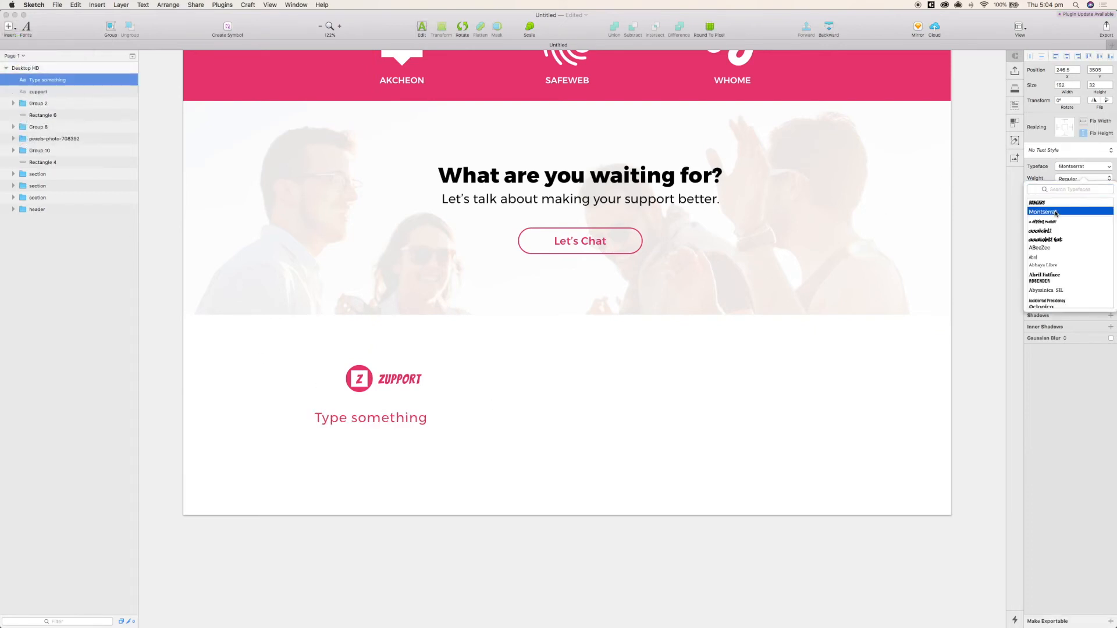
{"action": "left_click", "coordinate": [1077, 406]}
{"action": "type", "text": "-0.1"}
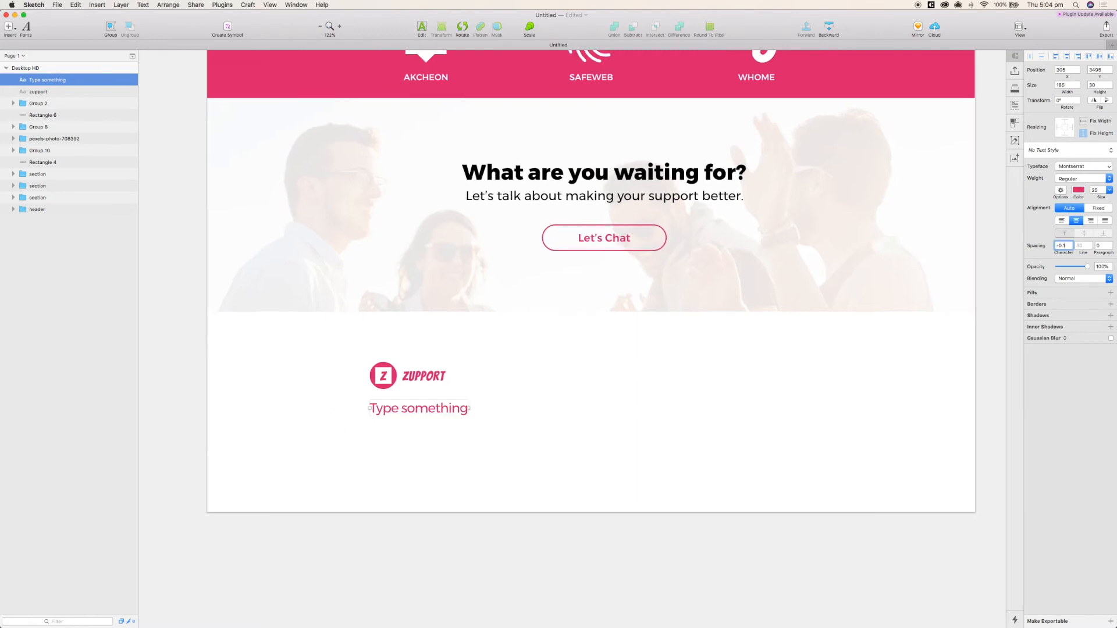
- Replace the placeholder text with the two-line tagline "Customer Support, done right."
{"action": "double_click", "coordinate": [442, 407]}
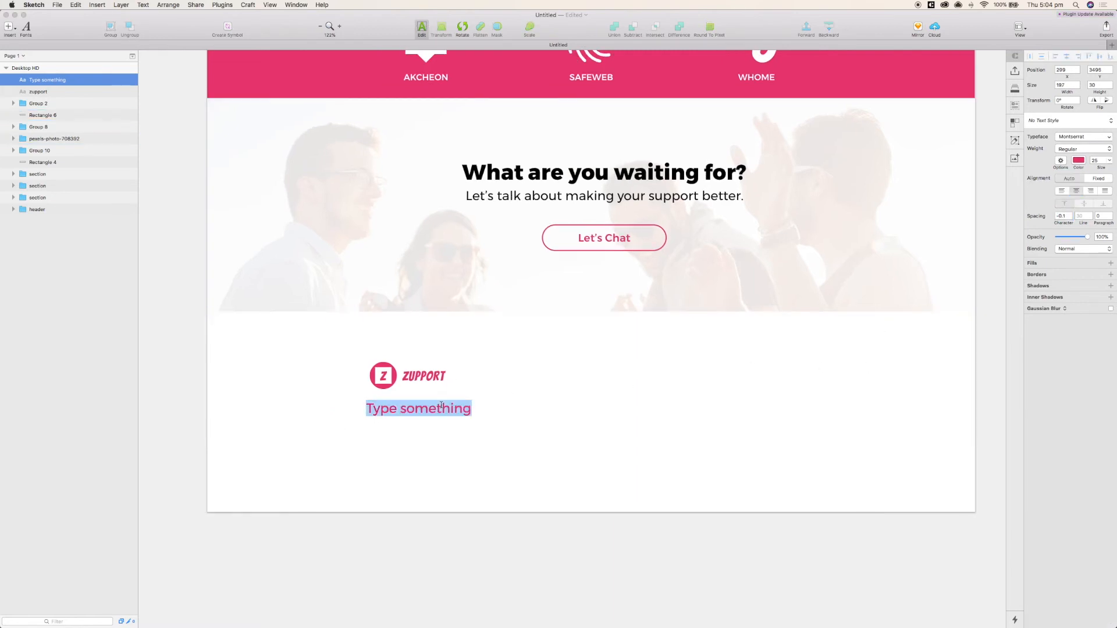
{"action": "key", "text": "super+v"}
{"action": "key", "text": "Escape"}
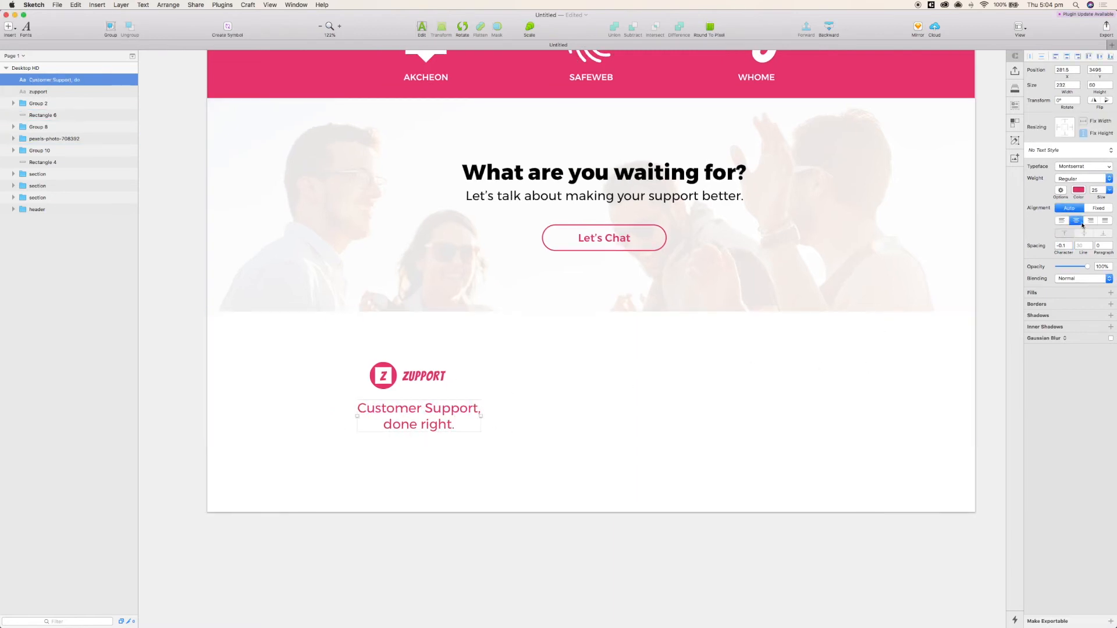
- Style the tagline as left-aligned 000000 text at size 16 and line it up under the logo's left edge
{"action": "left_click", "coordinate": [1078, 190]}
{"action": "type", "text": "000000"}
{"action": "left_click_drag", "start_coordinate": [402, 410], "coordinate": [416, 400]}
{"action": "key", "text": "shift+Down"}
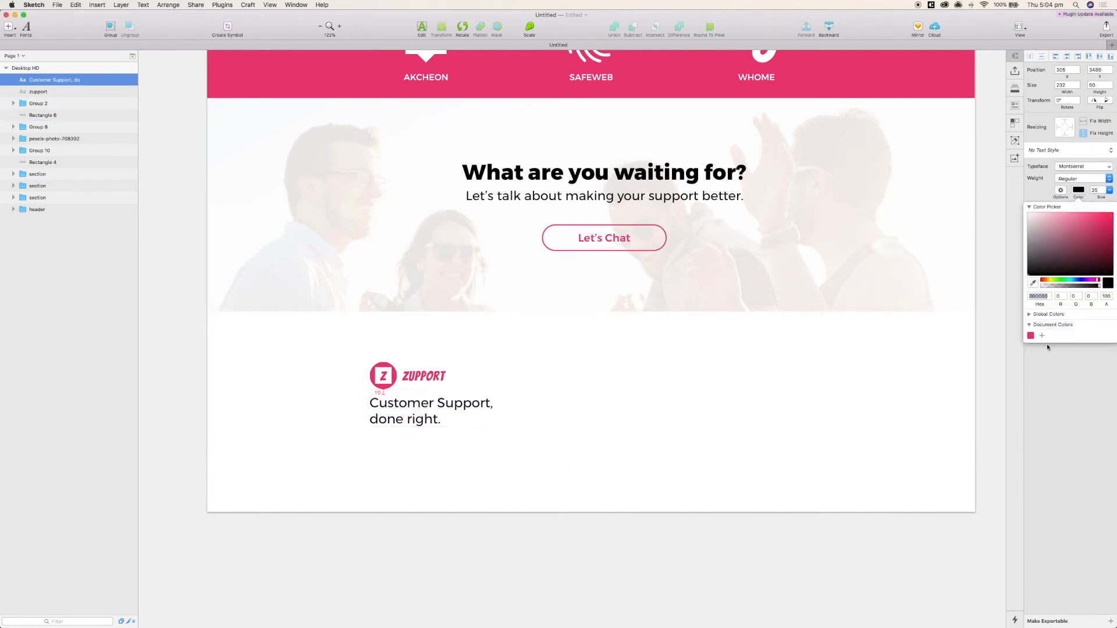
{"action": "left_click", "coordinate": [1057, 394]}
{"action": "type", "text": "16"}
{"action": "key", "text": "Return"}
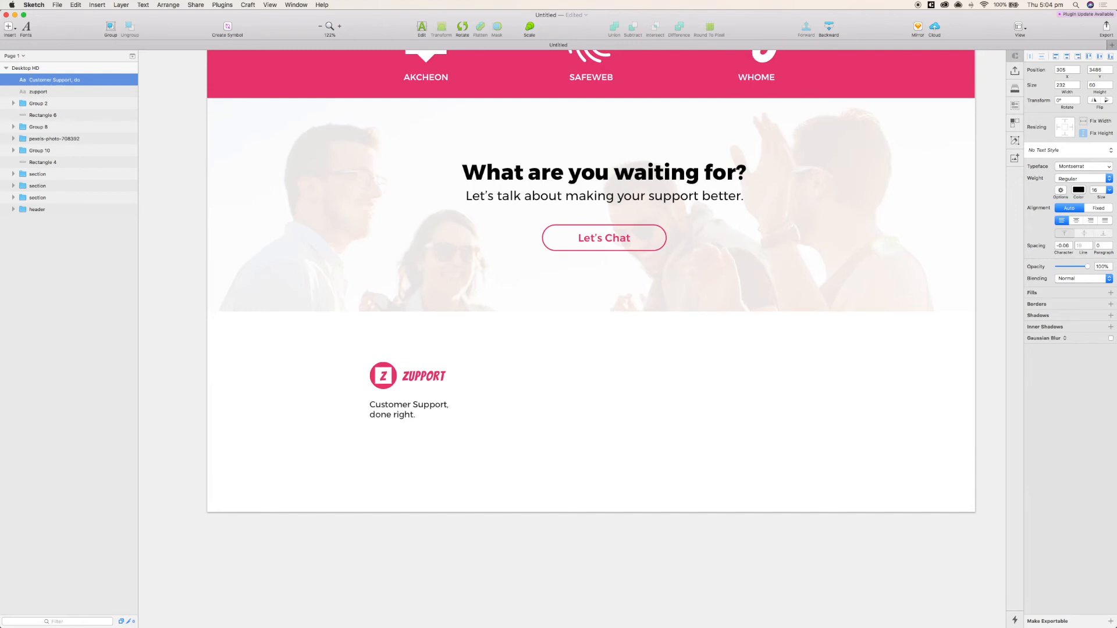
- Draw a pill-shaped rectangle about 215 by 50 px under the tagline, with no fill and a border sampled from the pink band
{"action": "left_click", "coordinate": [8, 27]}
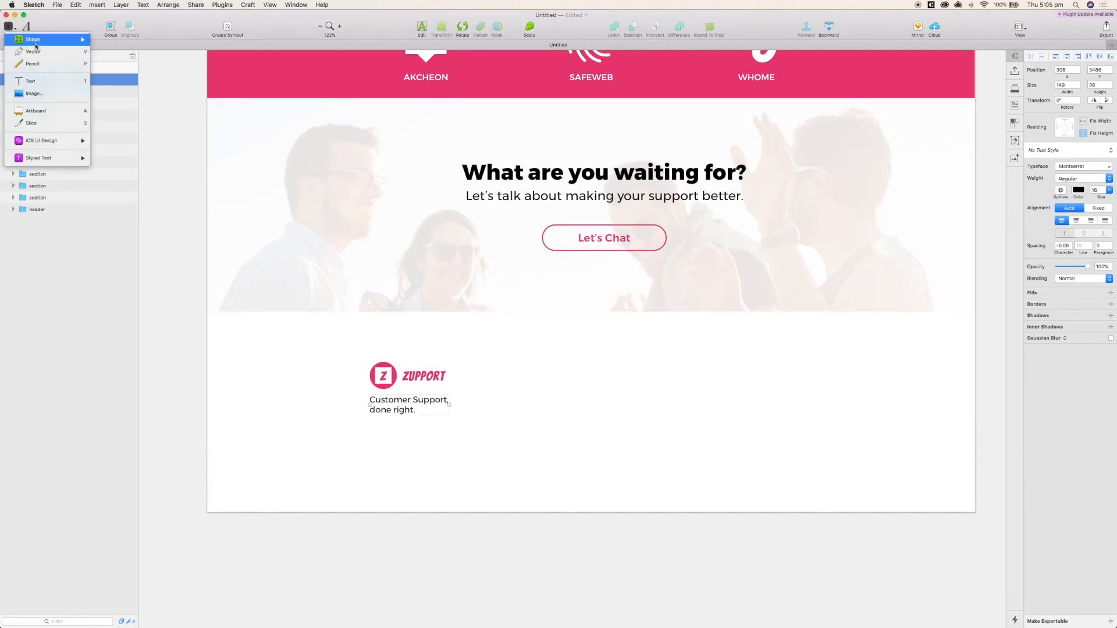
{"action": "mouse_move", "coordinate": [41, 39]}
{"action": "left_click", "coordinate": [119, 88]}
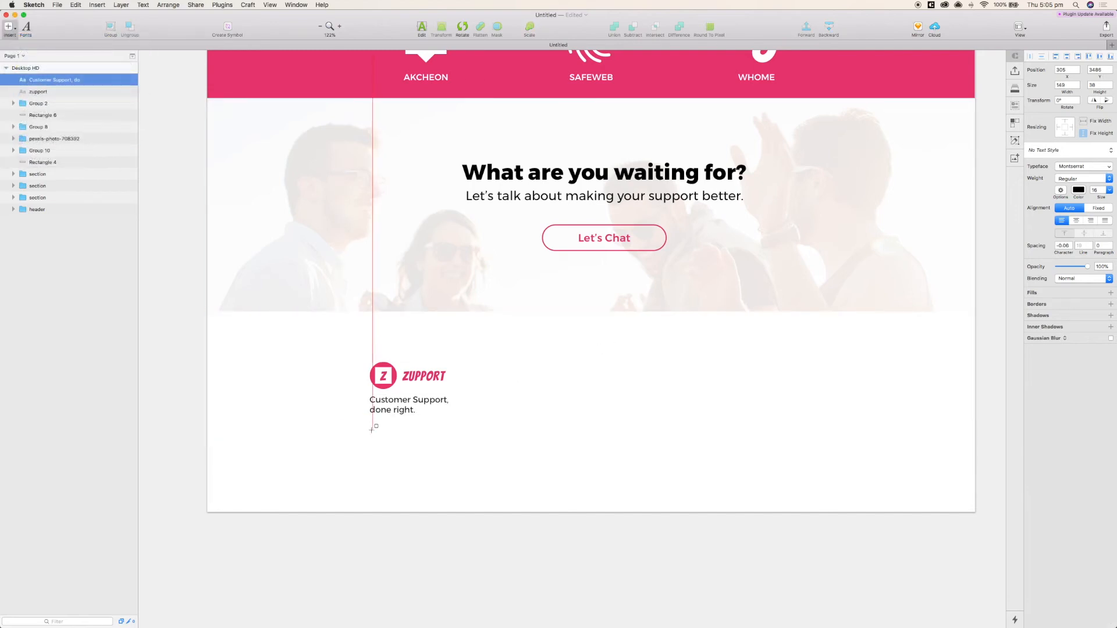
{"action": "left_click_drag", "start_coordinate": [370, 430], "coordinate": [486, 457]}
{"action": "left_click", "coordinate": [1030, 231]}
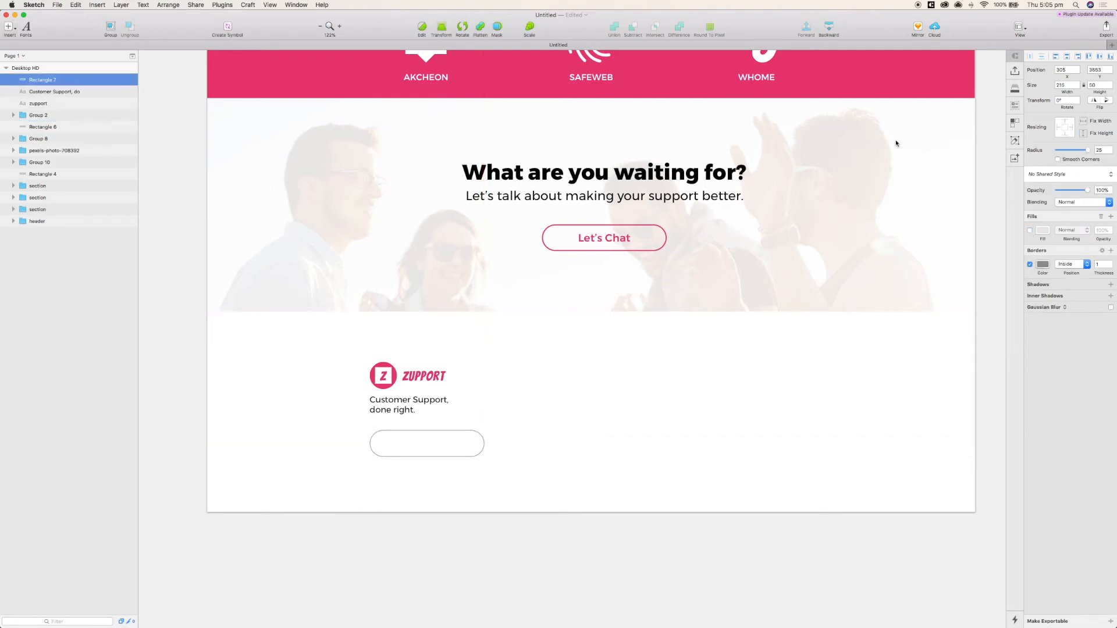
{"action": "key", "text": "ctrl+c"}
{"action": "left_click", "coordinate": [910, 75]}
- Duplicate the pill outline and shrink the copy to a 44 px circle at the pill's right end
{"action": "key", "text": "super+d"}
{"action": "left_click_drag", "start_coordinate": [370, 444], "coordinate": [459, 444]}
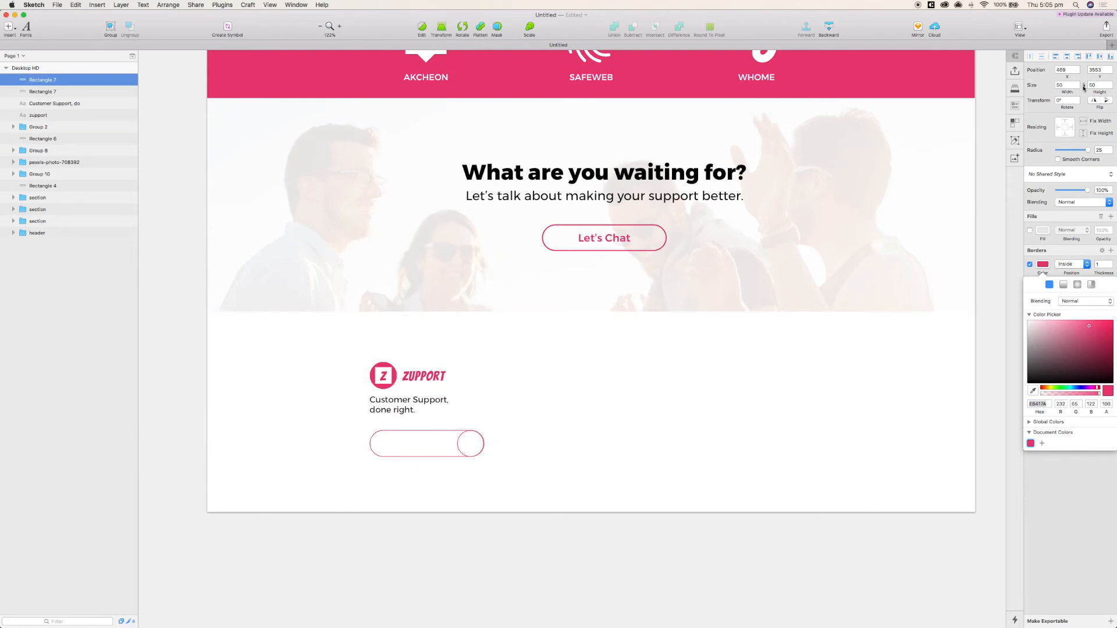
{"action": "left_click", "coordinate": [1078, 91]}
{"action": "left_click", "coordinate": [1078, 91]}
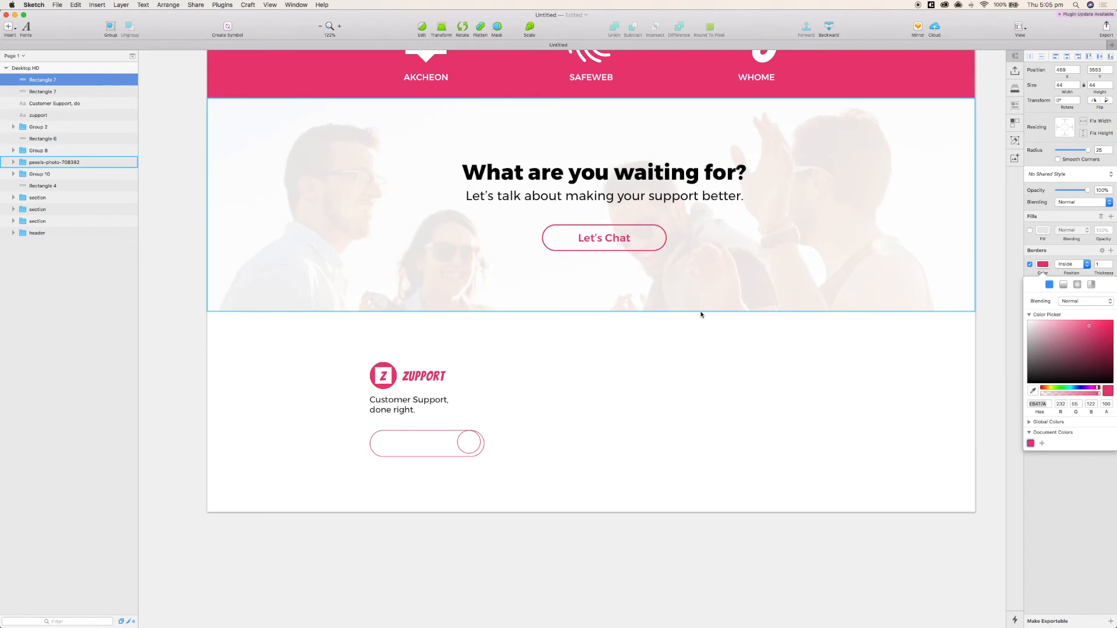
- Fill the small circle with the brand pink and position it evenly inside the pill's right end
{"action": "left_click", "coordinate": [1029, 230]}
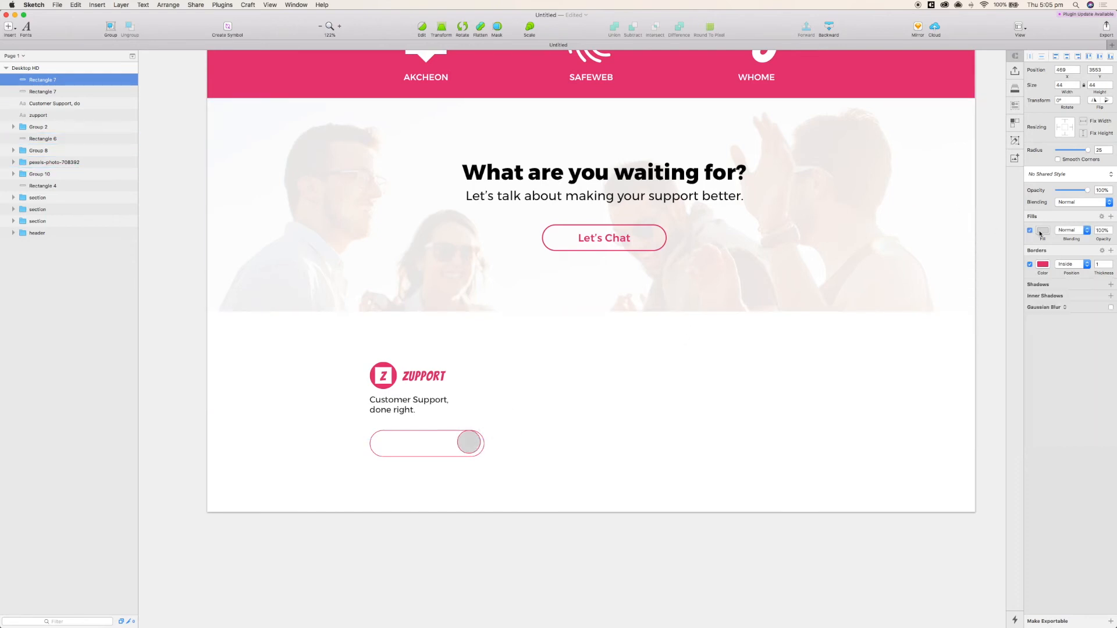
{"action": "left_click", "coordinate": [1043, 230]}
{"action": "key", "text": "ctrl+c"}
{"action": "left_click", "coordinate": [468, 443]}
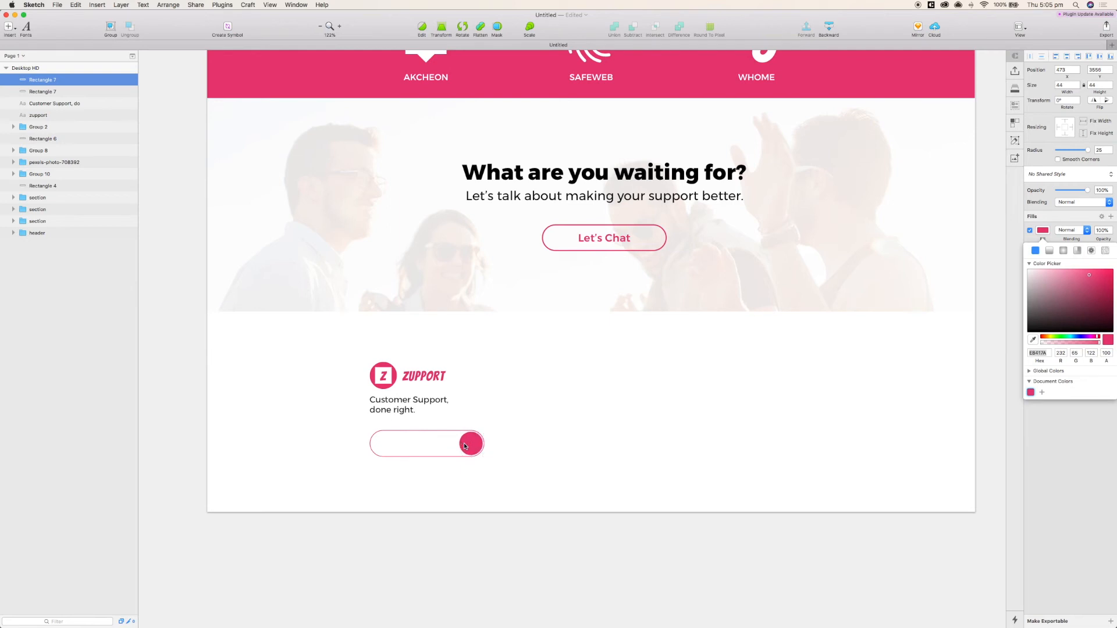
{"action": "scroll", "coordinate": [463, 444], "scroll_direction": "up", "scroll_amount": 5}
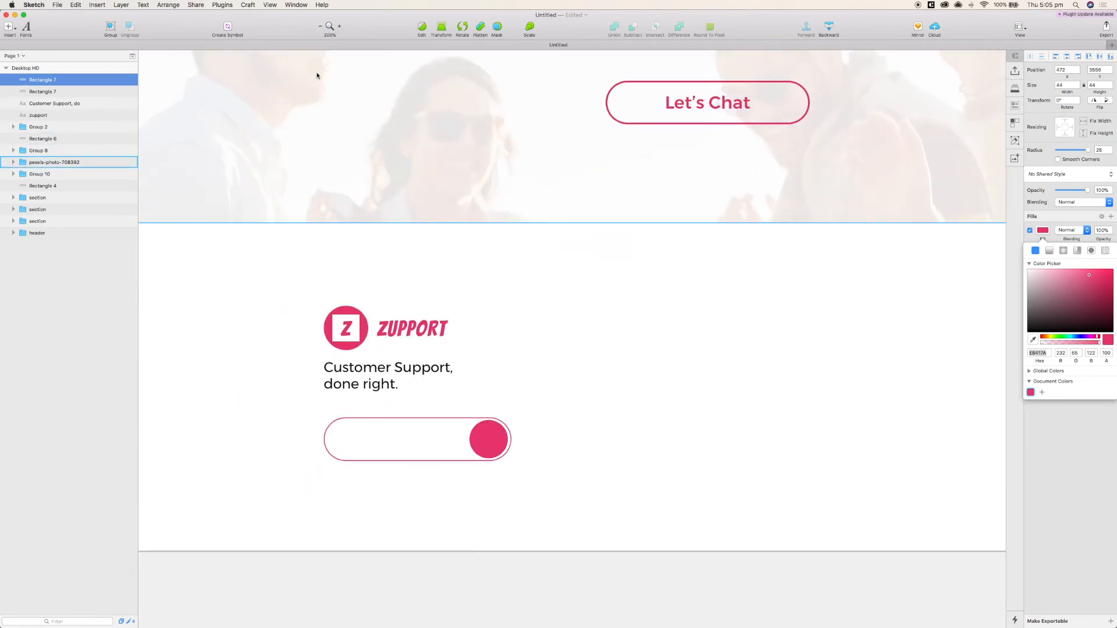
- Insert the Material keyboard_backspace arrow icon, found by searching "back", onto the pink circle and flip it horizontally
{"action": "left_click", "coordinate": [223, 5]}
{"action": "mouse_move", "coordinate": [237, 85]}
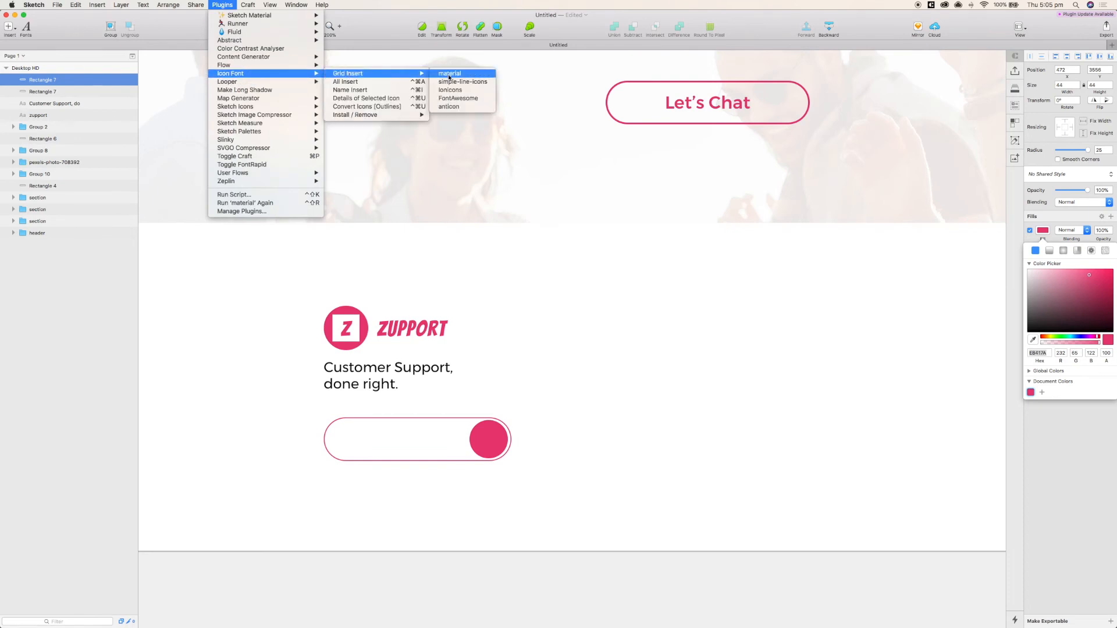
{"action": "left_click", "coordinate": [460, 98]}
{"action": "type", "text": "back"}
{"action": "key", "text": "Return"}
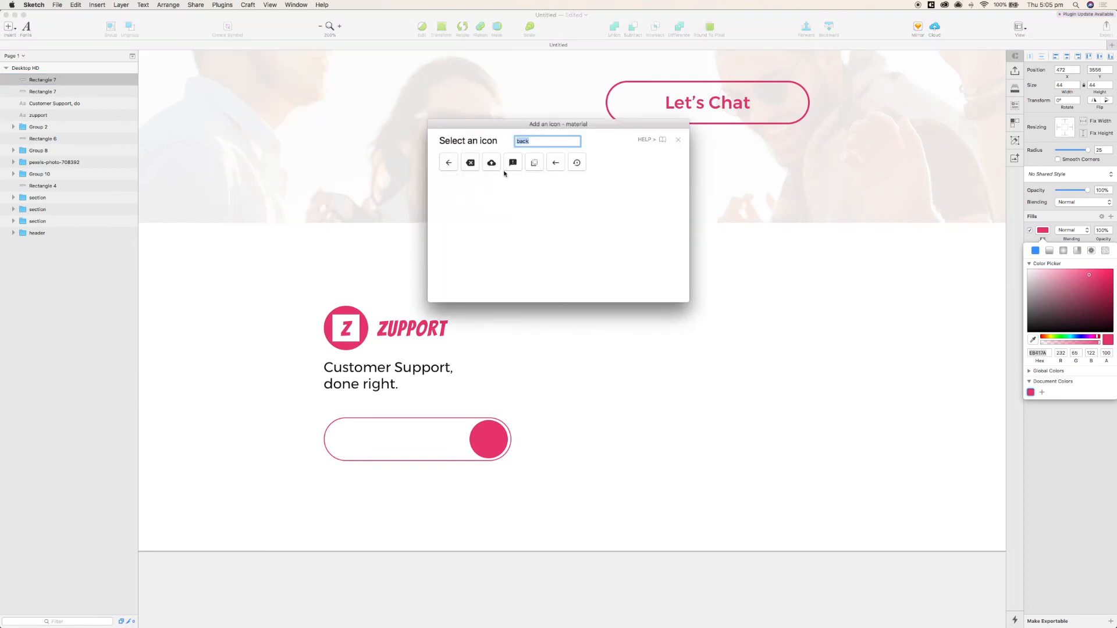
{"action": "left_click", "coordinate": [556, 163]}
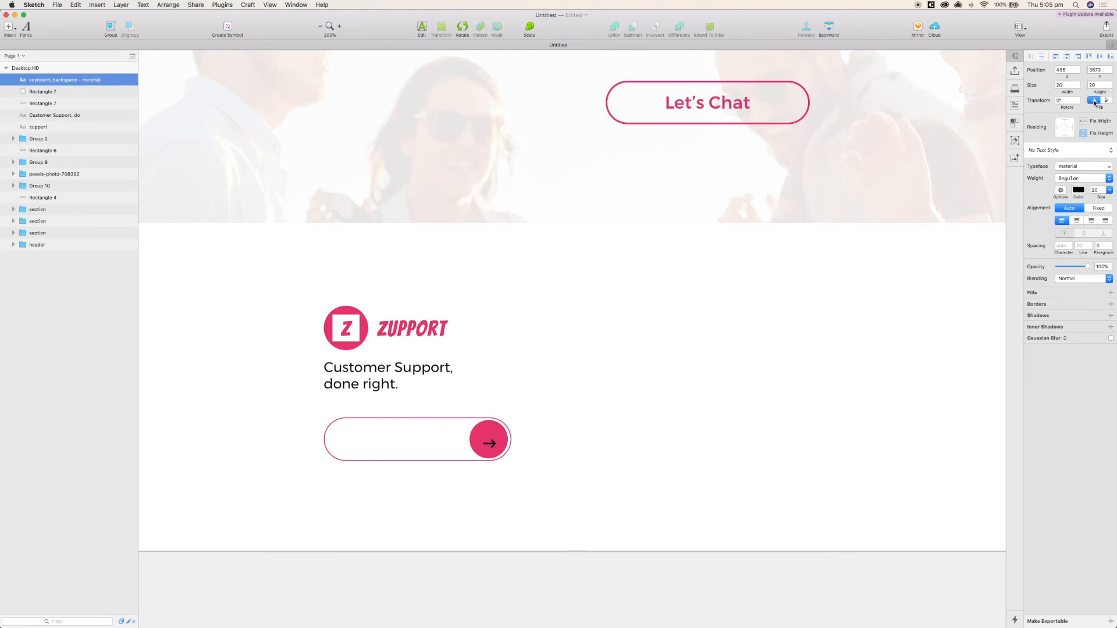
- Make the arrow icon white, then center it on the pink circle and group the two
{"action": "left_click", "coordinate": [489, 440], "text": "shift"}
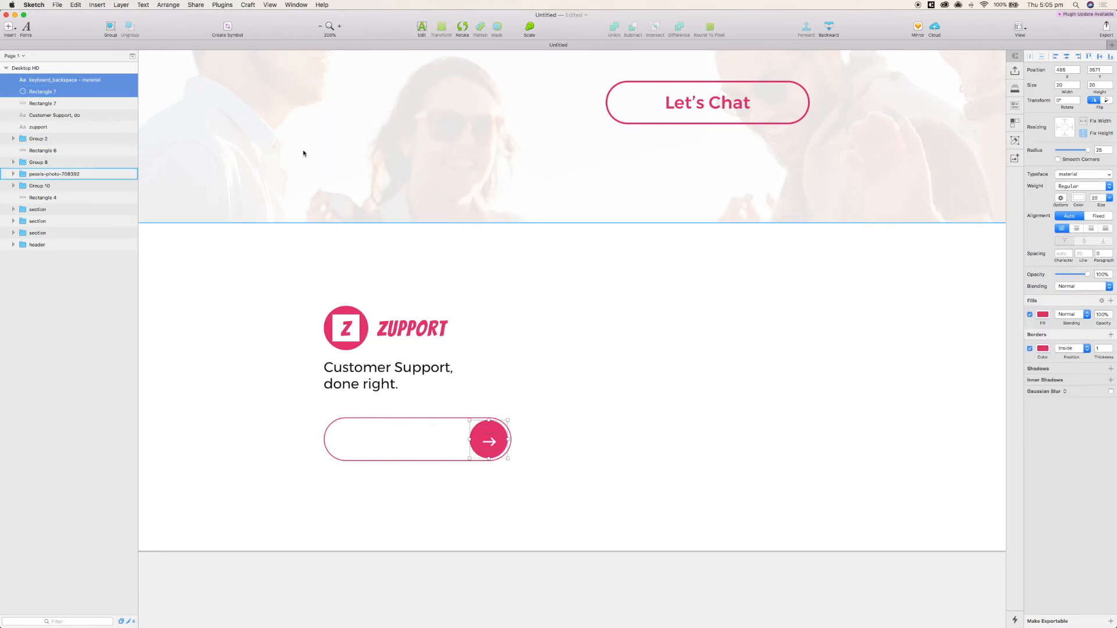
{"action": "left_click", "coordinate": [168, 4]}
{"action": "left_click", "coordinate": [256, 119]}
{"action": "left_click", "coordinate": [168, 4]}
{"action": "left_click", "coordinate": [260, 128]}
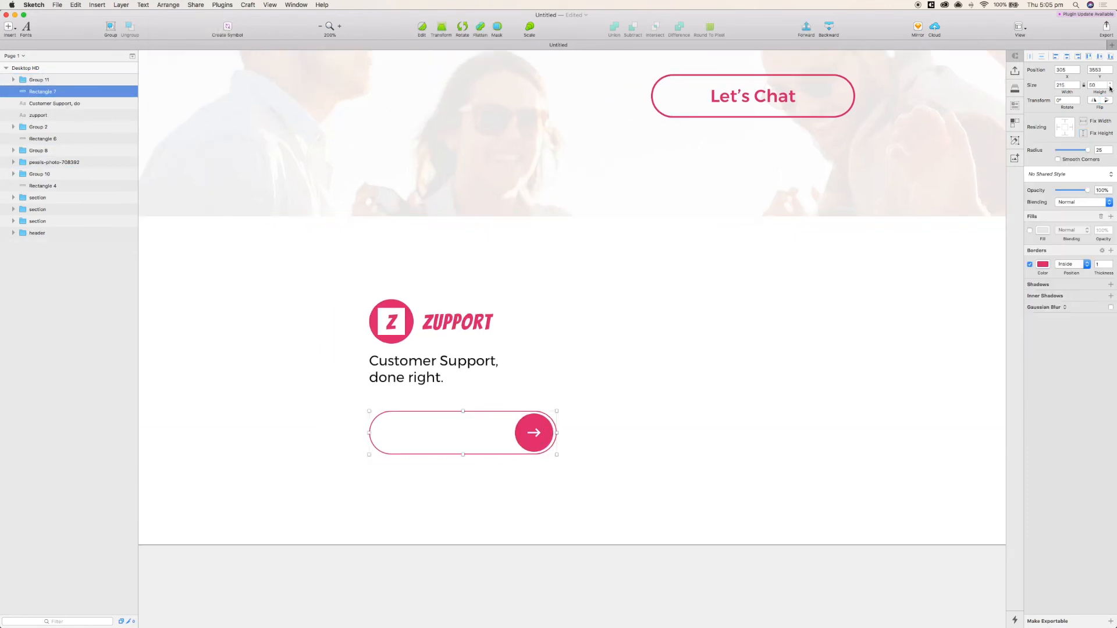
- Reduce the pill outline's height and resize the pink arrow circle to 40 px, keeping the arrow centered in it
{"action": "double_click", "coordinate": [534, 428]}
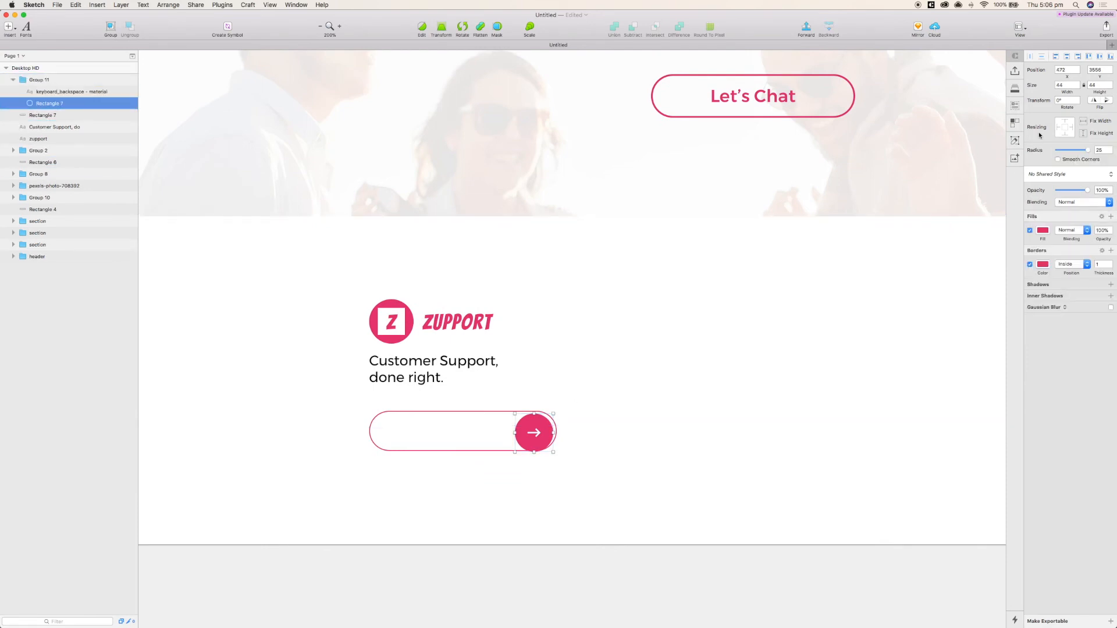
{"action": "left_click", "coordinate": [540, 434]}
{"action": "left_click_drag", "start_coordinate": [539, 433], "coordinate": [540, 433]}
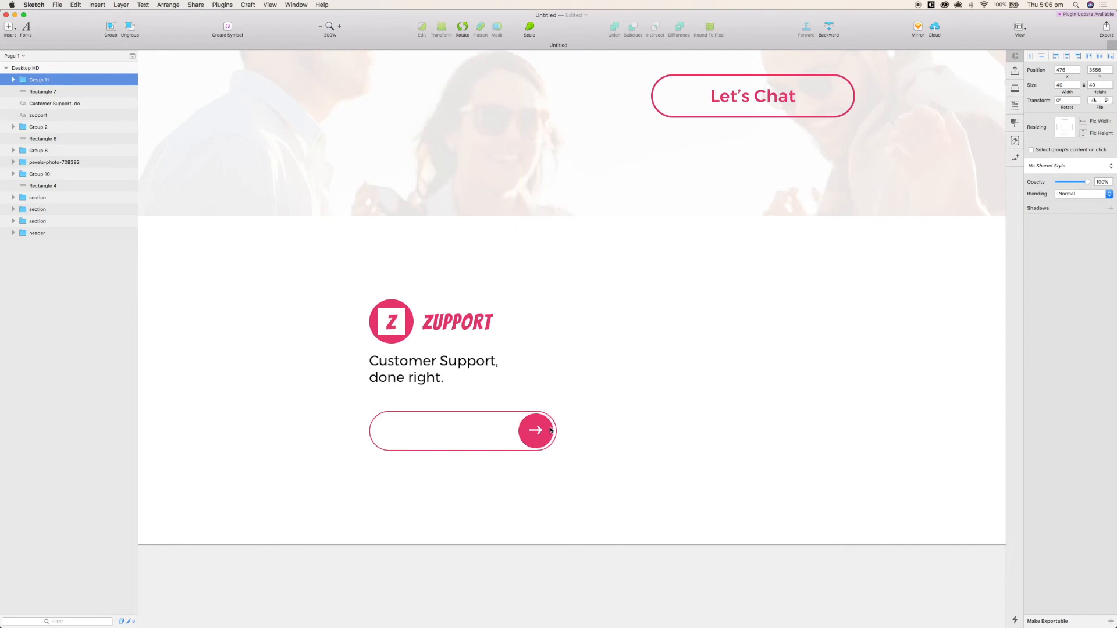
- Widen the pill outline slightly and move the arrow button over to fit its right end
{"action": "left_click", "coordinate": [555, 430]}
{"action": "left_click_drag", "start_coordinate": [536, 431], "coordinate": [544, 431]}
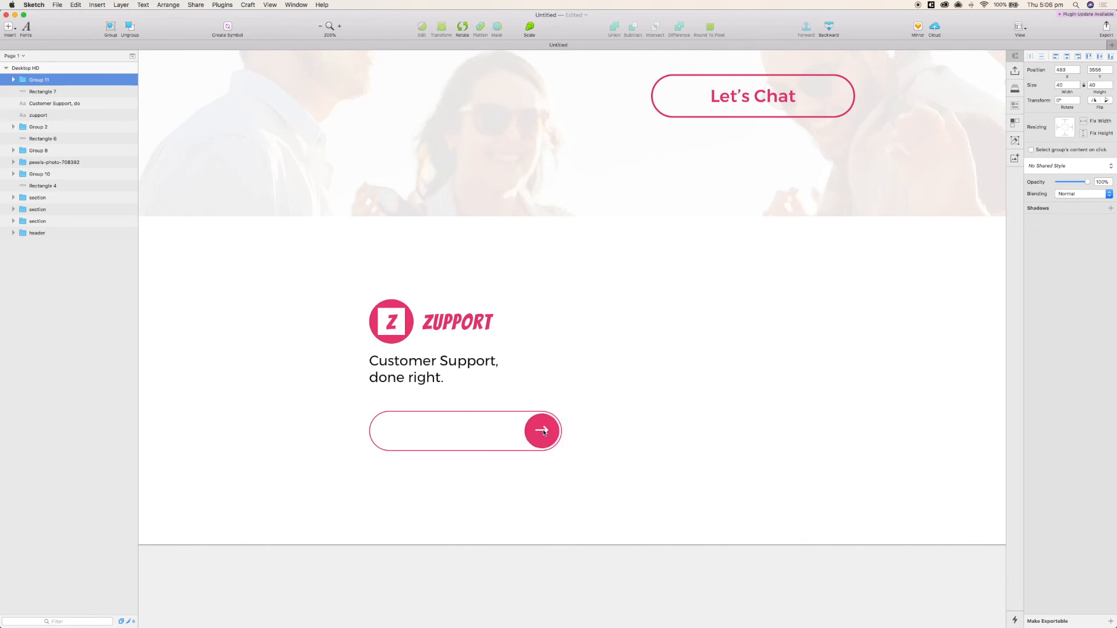
- Insert the text "Sign up for email goodies" inside the pill outline, in black Montserrat with auto-width alignment
{"action": "left_click", "coordinate": [8, 26]}
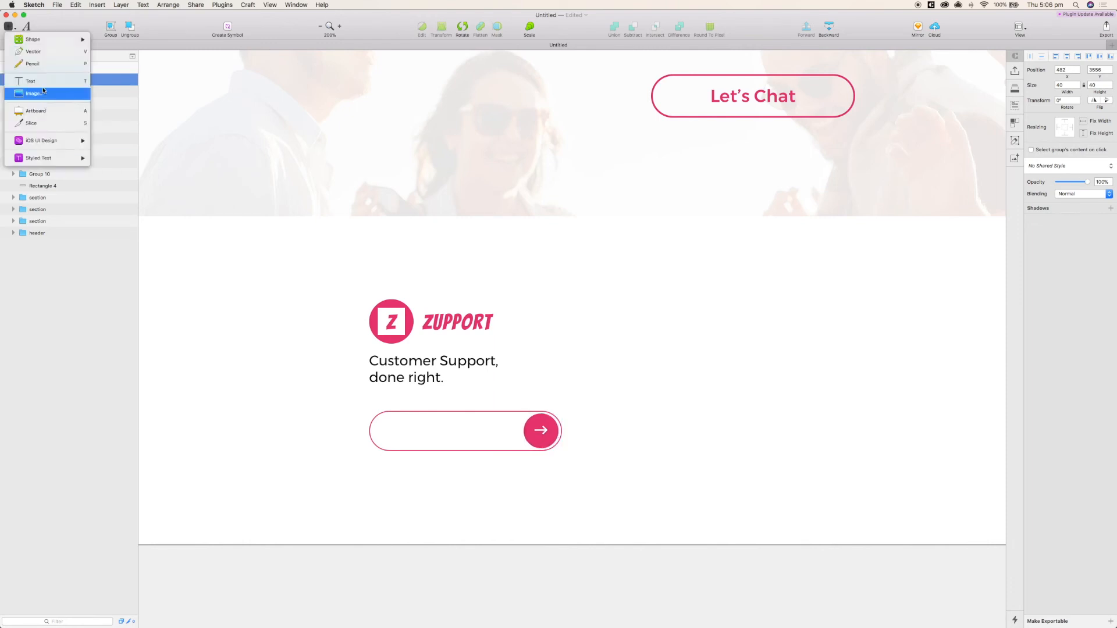
{"action": "key", "text": "Return"}
{"action": "left_click", "coordinate": [396, 431]}
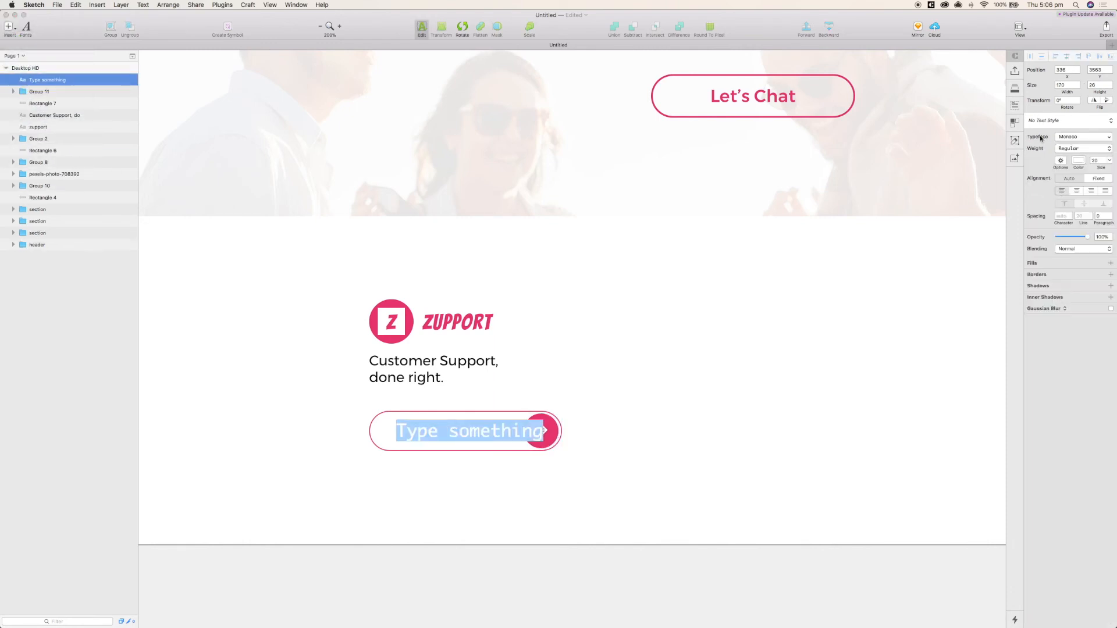
{"action": "key", "text": "super+t"}
{"action": "left_click", "coordinate": [1048, 191]}
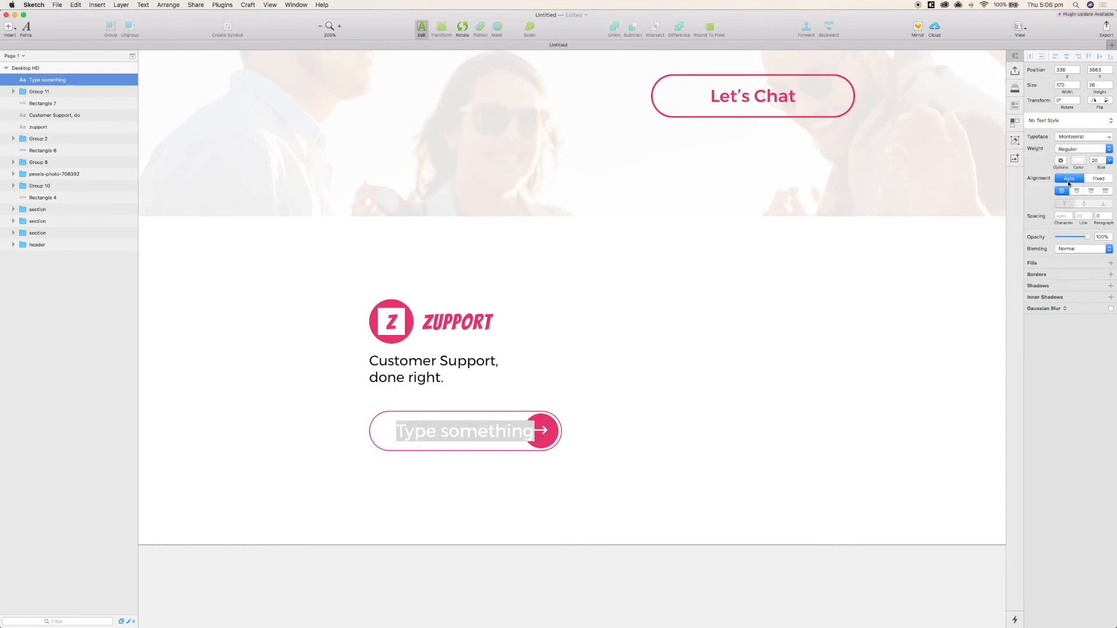
{"action": "left_click", "coordinate": [1081, 164]}
{"action": "left_click_drag", "start_coordinate": [1068, 218], "coordinate": [969, 299]}
{"action": "triple_click", "coordinate": [465, 432]}
{"action": "type", "text": "Sign up for email goodies"}
{"action": "left_click", "coordinate": [801, 402]}
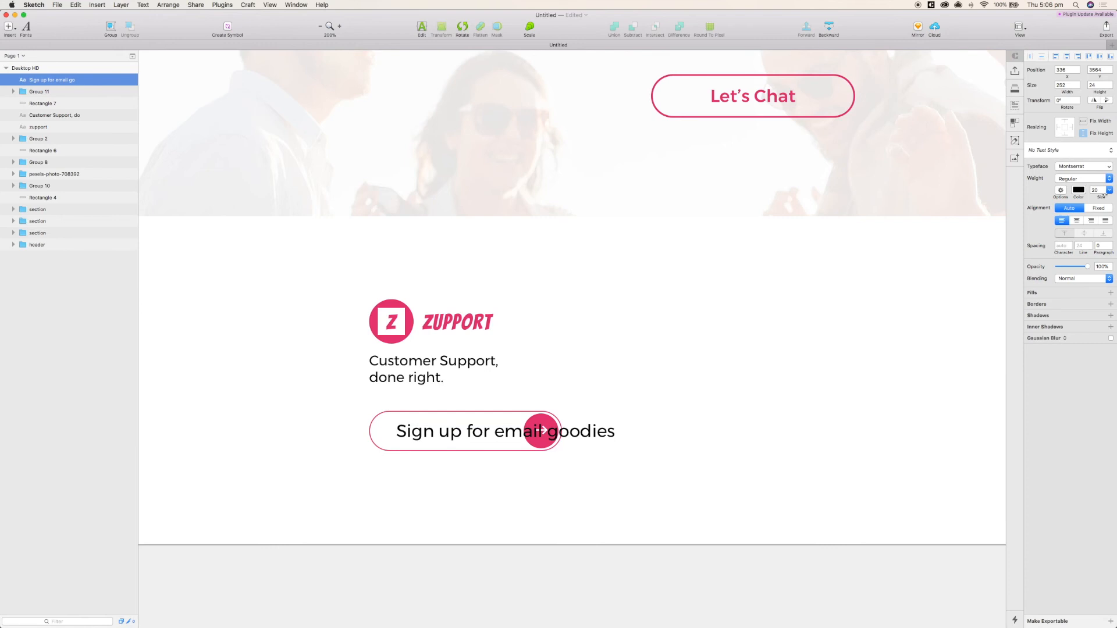
- Set the sign-up text to size 12 and shift it left to fit inside the pill
{"action": "left_click_drag", "start_coordinate": [1101, 191], "coordinate": [980, 187]}
{"action": "type", "text": "12"}
{"action": "key", "text": "Return"}
{"action": "left_click_drag", "start_coordinate": [460, 432], "coordinate": [451, 432]}
- Group the sign-up text, arrow button and pill outline, and reposition the group just below the tagline
{"action": "left_click", "coordinate": [549, 425], "text": "shift"}
{"action": "left_click", "coordinate": [501, 414], "text": "shift"}
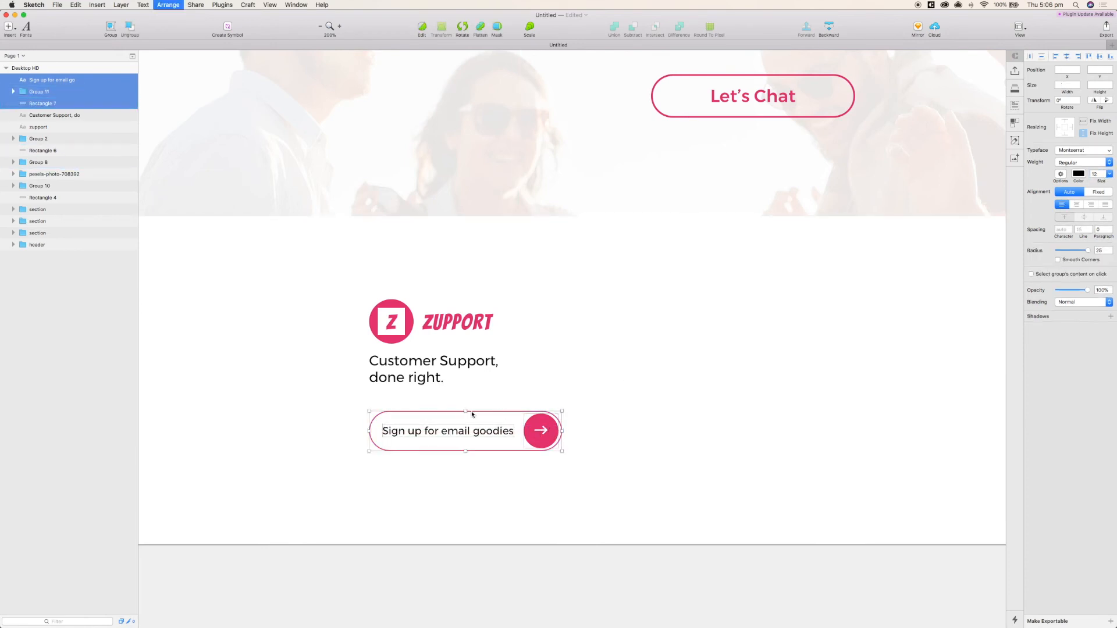
{"action": "key", "text": "super+g"}
{"action": "left_click_drag", "start_coordinate": [434, 414], "coordinate": [433, 389]}
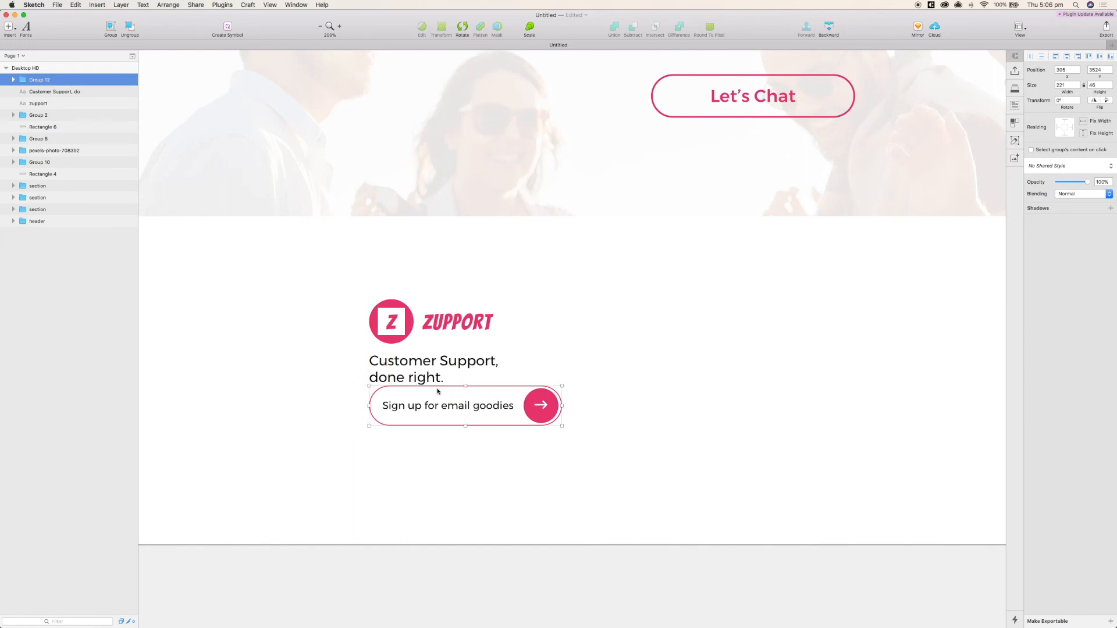
{"action": "key", "text": "shift+Down"}
{"action": "key", "text": "shift+Down"}
{"action": "key", "text": "shift+Down"}
{"action": "key", "text": "shift+Down"}
- Group the sign-up field with the tagline and logo, and center the group vertically in the footer rectangle
{"action": "left_click", "coordinate": [434, 375], "text": "shift"}
{"action": "left_click", "coordinate": [403, 329], "text": "shift"}
{"action": "left_click", "coordinate": [457, 322], "text": "shift"}
{"action": "key", "text": "super+g"}
{"action": "left_click", "coordinate": [459, 270], "text": "shift"}
{"action": "left_click", "coordinate": [168, 5]}
{"action": "mouse_move", "coordinate": [192, 81]}
{"action": "left_click", "coordinate": [255, 119]}
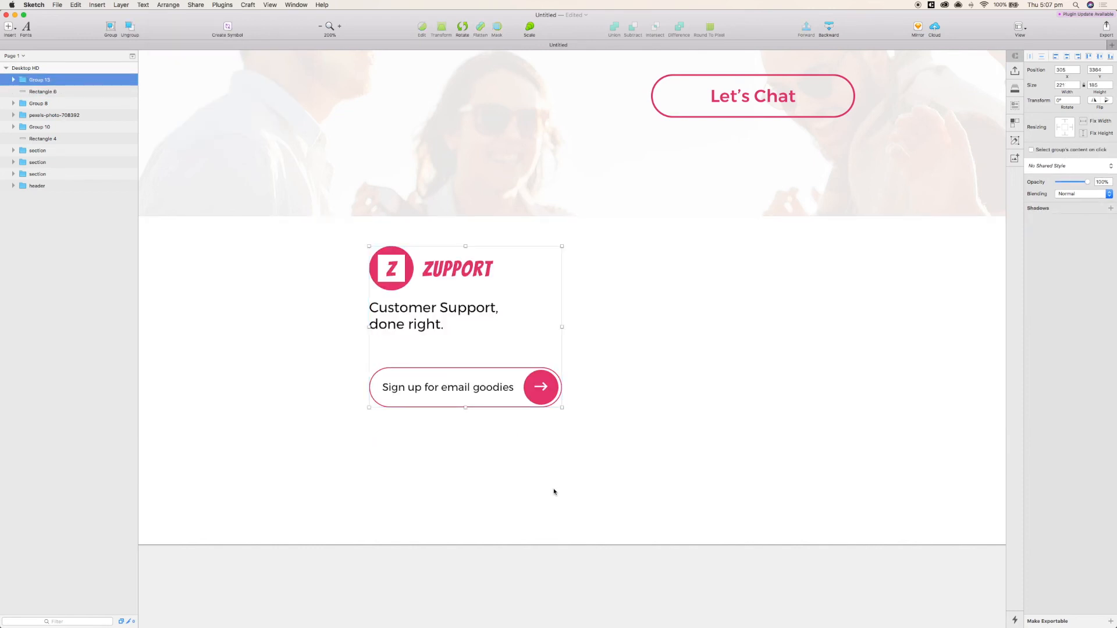
- Add the text "Company" in the footer to the right of the logo block
{"action": "left_click", "coordinate": [554, 490]}
{"action": "scroll", "coordinate": [547, 507], "scroll_direction": "right", "scroll_amount": 4}
{"action": "scroll", "coordinate": [547, 506], "scroll_direction": "up", "scroll_amount": 2}
{"action": "scroll", "coordinate": [629, 326], "scroll_direction": "right", "scroll_amount": 1}
{"action": "scroll", "coordinate": [629, 326], "scroll_direction": "up", "scroll_amount": 1}
{"action": "left_click", "coordinate": [8, 24]}
{"action": "left_click", "coordinate": [23, 83]}
{"action": "left_click", "coordinate": [587, 311]}
{"action": "type", "text": "Co"}
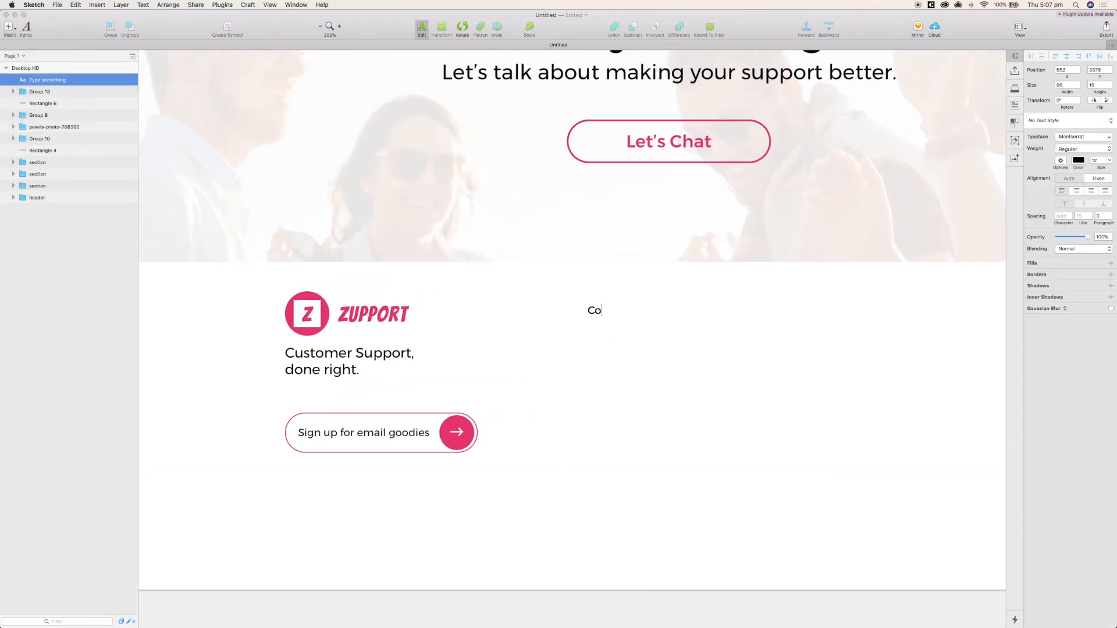
{"action": "type", "text": "mpany"}
- Style the Company text at size 16 in the logo's pink, Medium weight, with -0.1 character spacing
{"action": "key", "text": "Escape"}
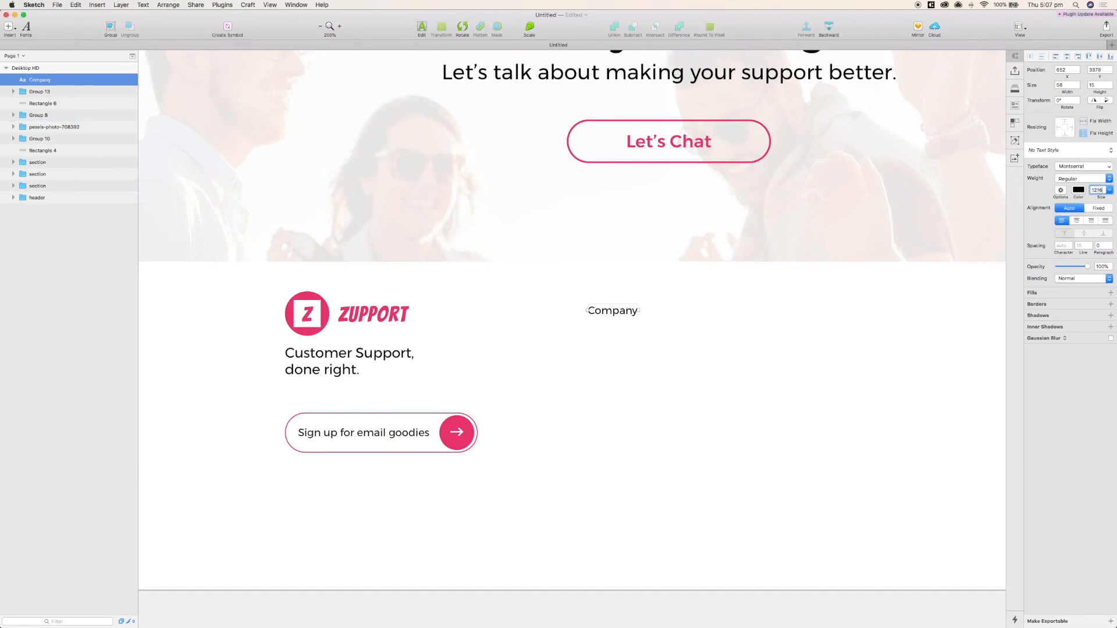
{"action": "key", "text": "ctrl+c"}
{"action": "left_click", "coordinate": [465, 426]}
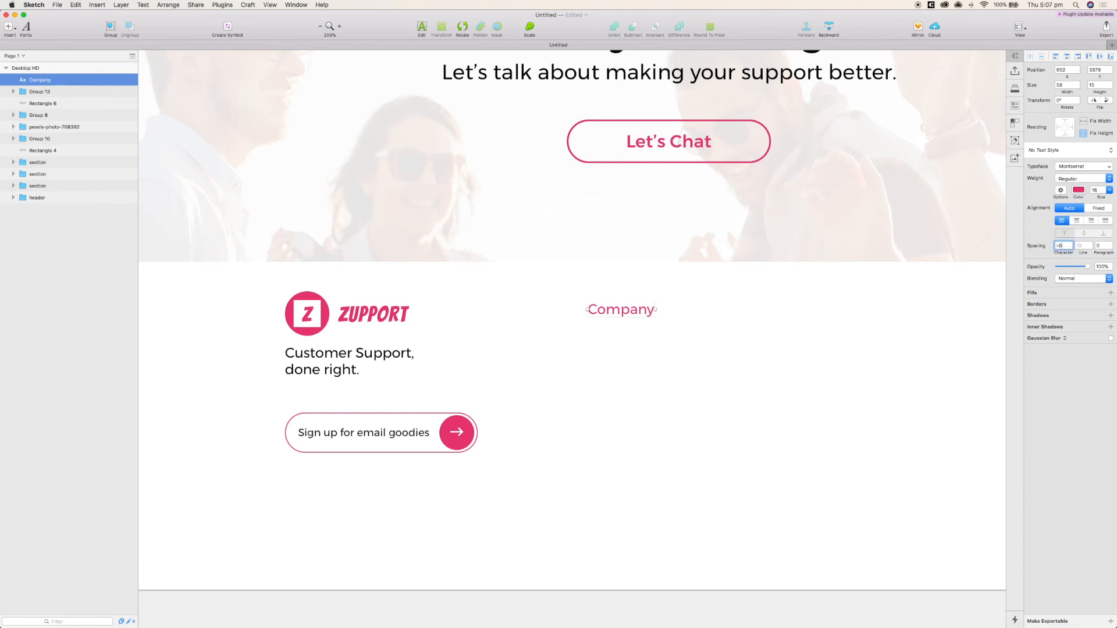
{"action": "left_click", "coordinate": [1082, 179]}
{"action": "left_click", "coordinate": [1080, 232]}
- Duplicate the Company text 20 px below the original and set the copy to Regular weight
{"action": "key", "text": "super+d"}
{"action": "left_click_drag", "start_coordinate": [625, 313], "coordinate": [617, 334]}
{"action": "key", "text": "shift+Down"}
{"action": "key", "text": "shift+Down"}
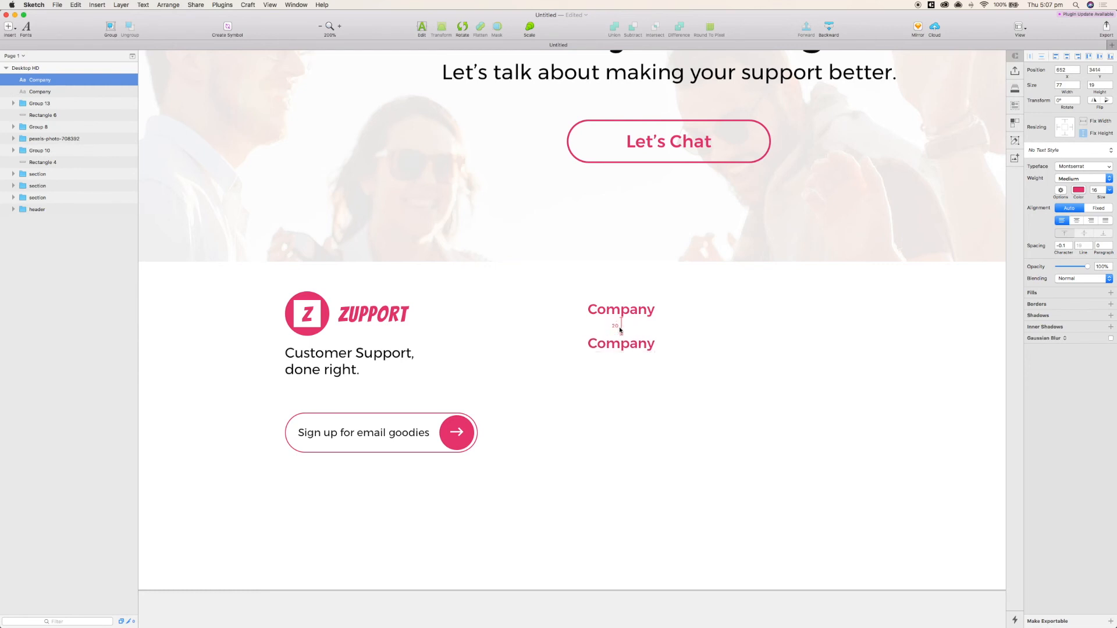
{"action": "left_click", "coordinate": [1081, 178]}
{"action": "left_click", "coordinate": [1067, 135]}
- Retype the upper heading in capitals as "COMPANY"
{"action": "left_click", "coordinate": [622, 310]}
{"action": "double_click", "coordinate": [621, 309]}
{"action": "type", "text": "COMPANY"}
- Make the text below the COMPANY heading black, set it to size 14 and reword it as "About"
{"action": "left_click", "coordinate": [621, 343]}
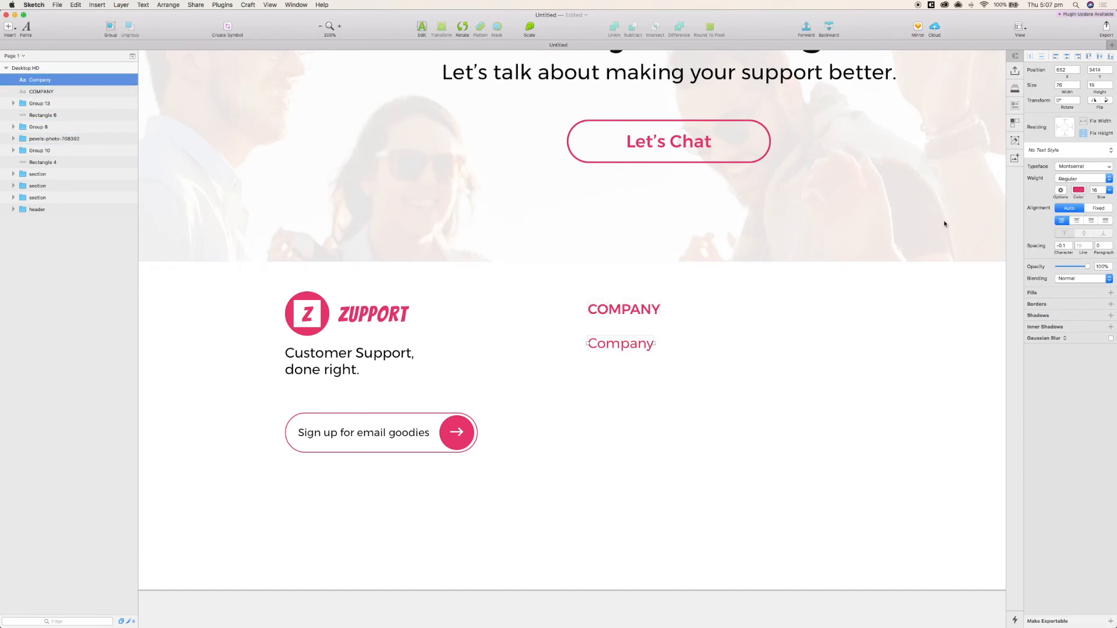
{"action": "left_click", "coordinate": [1078, 191]}
{"action": "left_click_drag", "start_coordinate": [1049, 221], "coordinate": [1062, 391]}
{"action": "left_click", "coordinate": [1062, 392]}
{"action": "left_click_drag", "start_coordinate": [1098, 190], "coordinate": [1070, 193]}
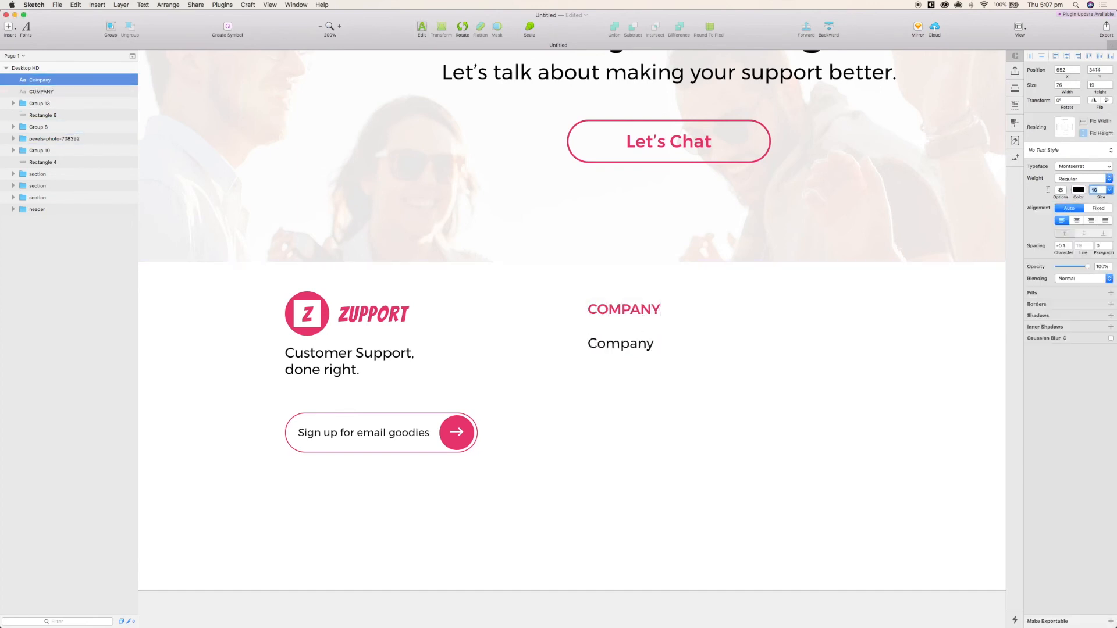
{"action": "double_click", "coordinate": [631, 343]}
{"action": "type", "text": "About"}
{"action": "key", "text": "Escape"}
- Duplicate the About link downward twice at 20 px spacing and reword the copies as "Investors" and "Press"
{"action": "left_click_drag", "start_coordinate": [598, 344], "coordinate": [605, 380]}
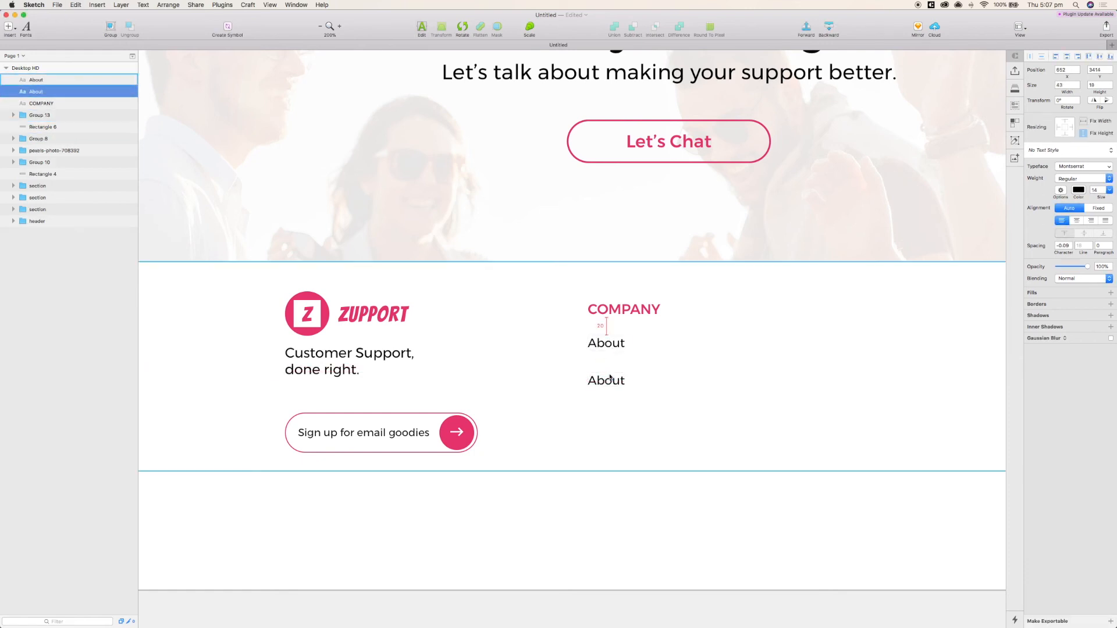
{"action": "double_click", "coordinate": [608, 378]}
{"action": "type", "text": "Investors"}
{"action": "left_click_drag", "start_coordinate": [614, 401], "coordinate": [614, 409]}
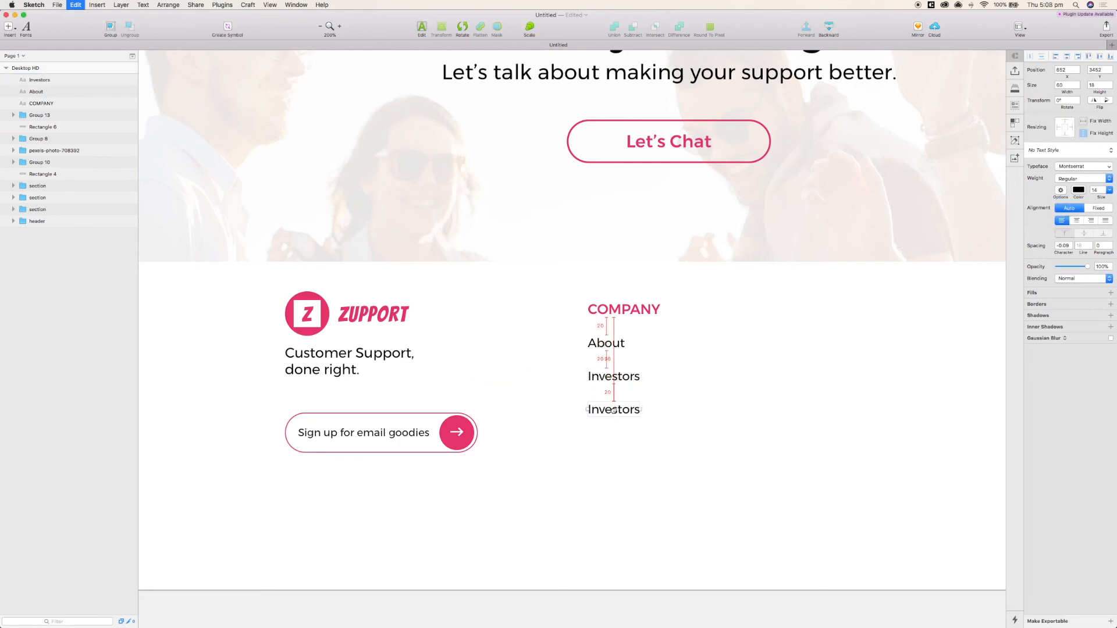
{"action": "double_click", "coordinate": [608, 409]}
{"action": "type", "text": "Press"}
- Group the COMPANY heading with its three links and center the group vertically in the footer rectangle
{"action": "left_click", "coordinate": [614, 376], "text": "shift"}
{"action": "left_click", "coordinate": [607, 347], "text": "shift"}
{"action": "left_click", "coordinate": [624, 309], "text": "shift"}
{"action": "key", "text": "super+g"}
{"action": "left_click", "coordinate": [608, 263], "text": "shift"}
{"action": "left_click", "coordinate": [180, 5]}
{"action": "mouse_move", "coordinate": [192, 81]}
{"action": "left_click", "coordinate": [256, 119]}
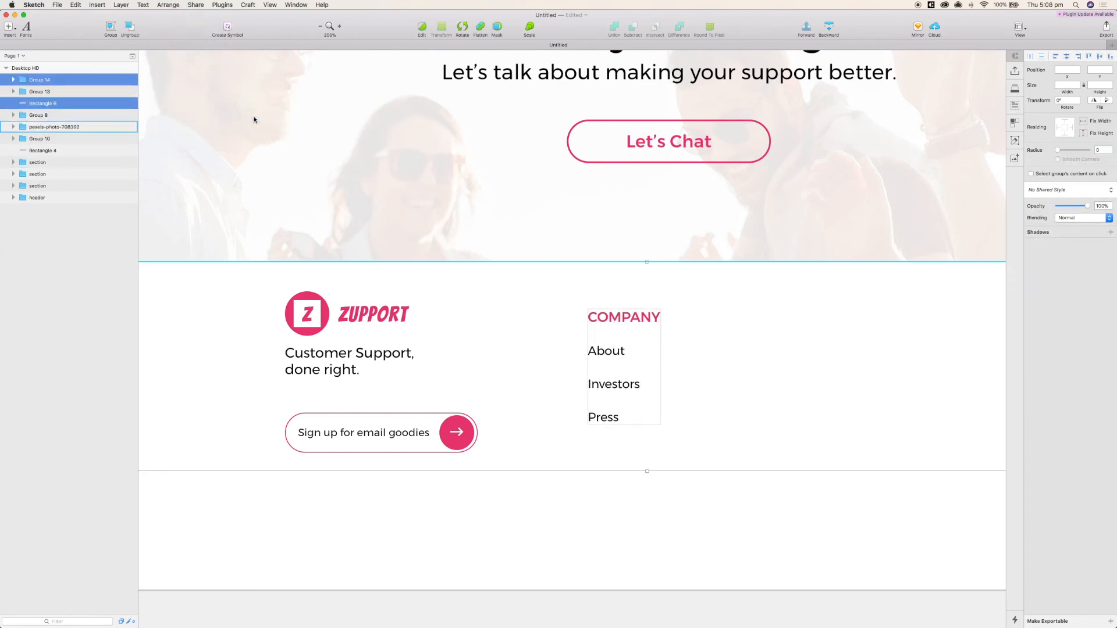
- Duplicate the COMPANY column to its right and adjust the gap between the two columns
{"action": "key", "text": "ctrl+l"}
{"action": "left_click_drag", "start_coordinate": [610, 359], "coordinate": [665, 356]}
{"action": "key", "text": "ctrl+l"}
{"action": "left_click", "coordinate": [570, 358]}
{"action": "key", "text": "shift+Right"}
{"action": "key", "text": "shift+Right"}
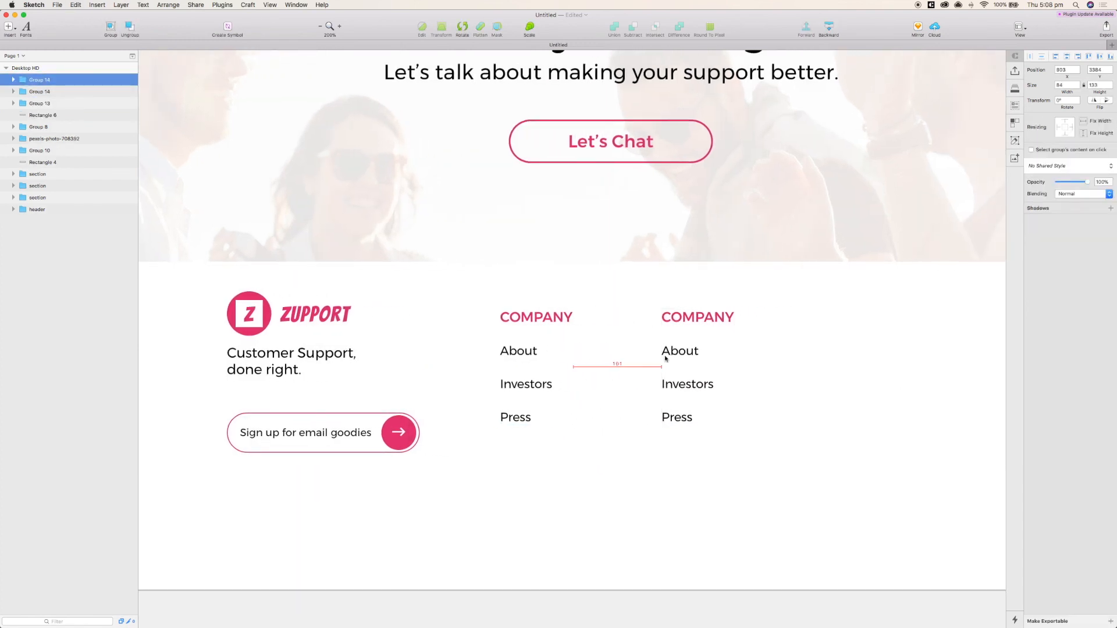
{"action": "key", "text": "shift+Right"}
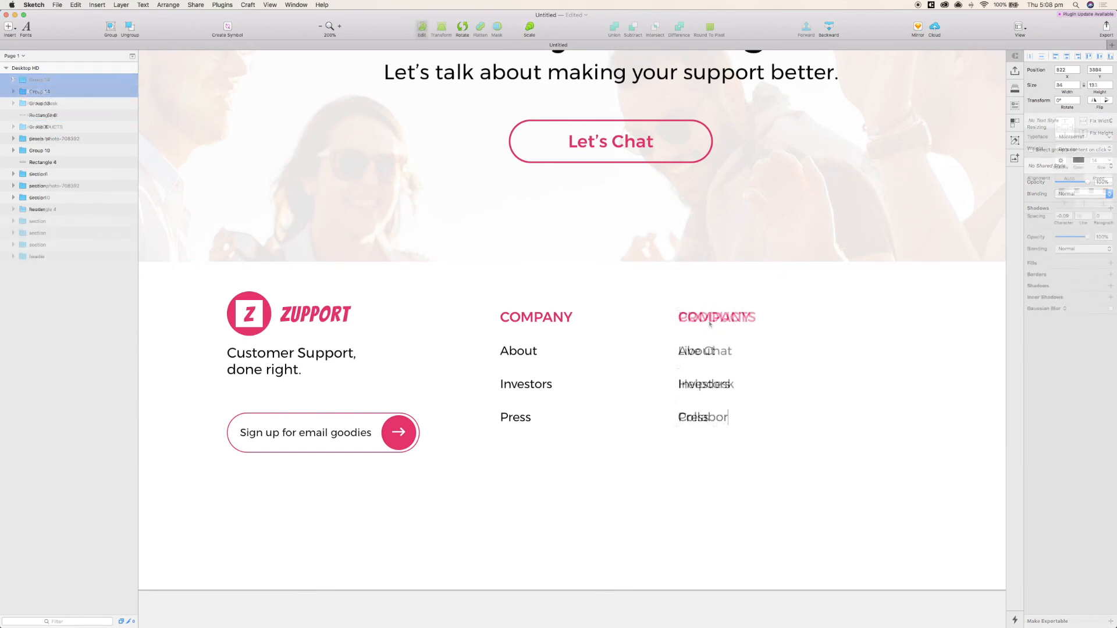
- Retitle the copied column PRODUCTS with Live Chat, Helpdesk and Collaboration, and add PRICING (Suite, Free Plan, Single Product) and SOCIAL (Facebook, Instagram, Linkedin) columns
{"action": "key", "text": "Escape"}
{"action": "scroll", "coordinate": [656, 514], "scroll_direction": "right", "scroll_amount": 5}
{"action": "left_click", "coordinate": [560, 366]}
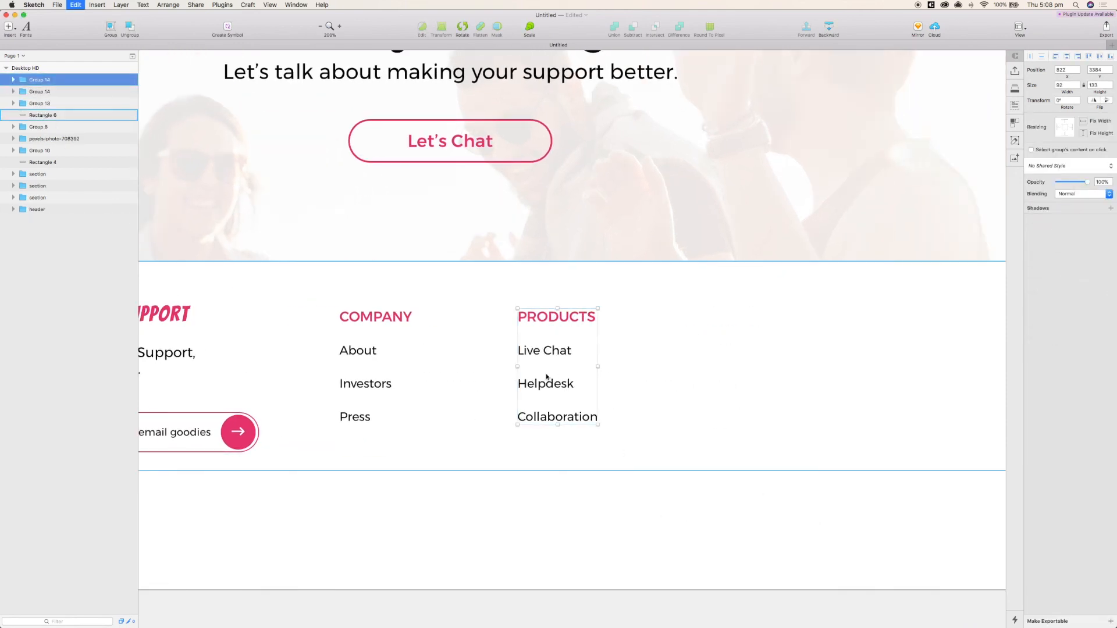
{"action": "type", "text": "SOCIAL"}
{"action": "key", "text": "Escape"}
{"action": "key", "text": "Escape"}
{"action": "left_click", "coordinate": [542, 498]}
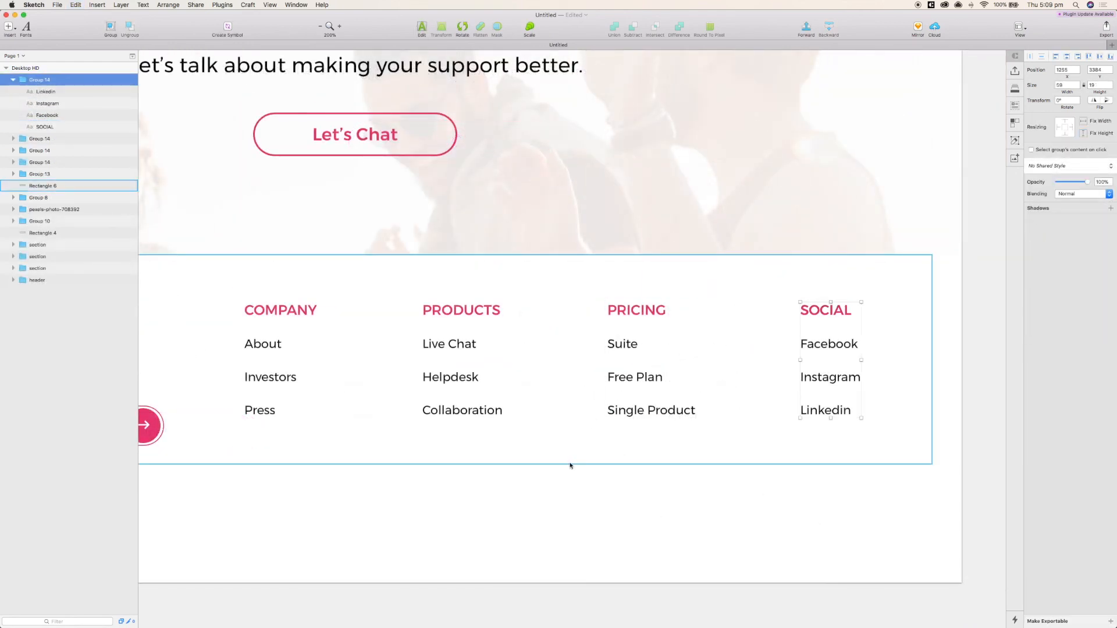
- Group the four link columns and align the group vertically with the logo and sign-up block
{"action": "scroll", "coordinate": [588, 491], "scroll_direction": "left", "scroll_amount": 5}
{"action": "left_click", "coordinate": [444, 361]}
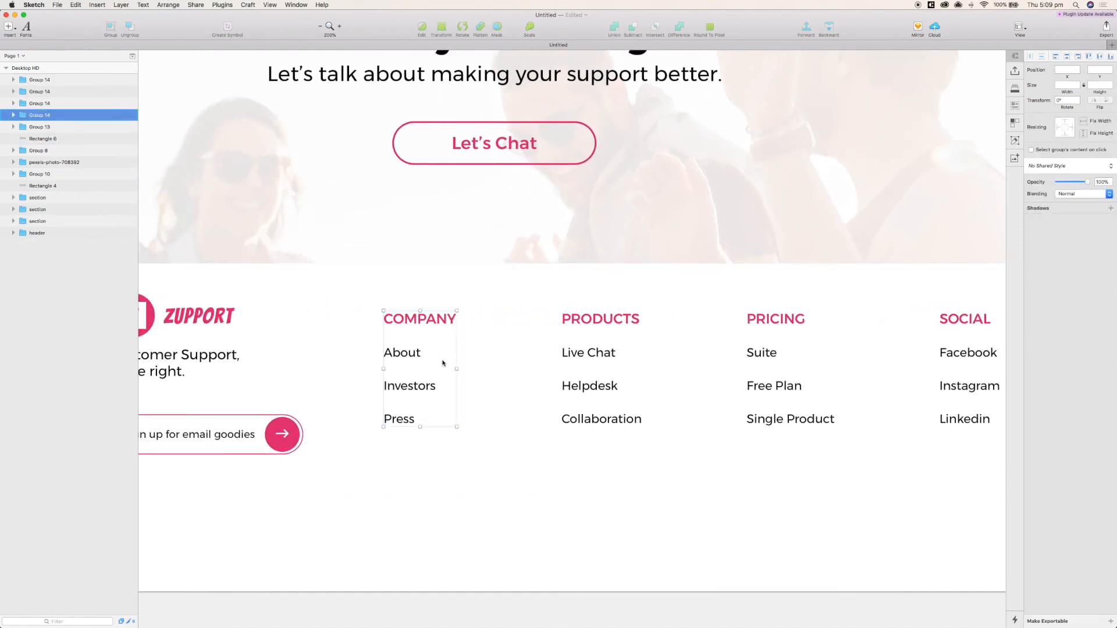
{"action": "left_click", "coordinate": [607, 361], "text": "shift"}
{"action": "left_click", "coordinate": [762, 408], "text": "shift"}
{"action": "left_click", "coordinate": [951, 353], "text": "shift"}
{"action": "key", "text": "super+g"}
{"action": "left_click", "coordinate": [250, 378], "text": "shift"}
{"action": "left_click", "coordinate": [169, 5]}
{"action": "mouse_move", "coordinate": [204, 82]}
{"action": "left_click", "coordinate": [245, 121]}
- Show the layout grid, group the logo block with the link columns, and move the group to the artboard's horizontal center
{"action": "key", "text": "super+0"}
{"action": "key", "text": "ctrl+l"}
{"action": "key", "text": "super+g"}
{"action": "left_click_drag", "start_coordinate": [424, 354], "coordinate": [382, 354]}
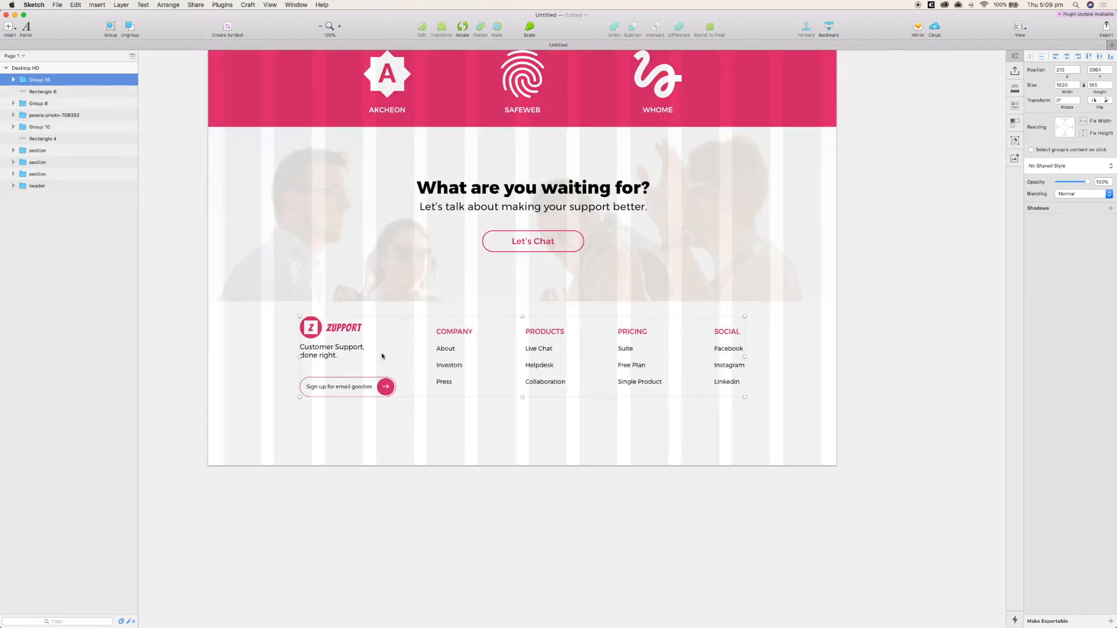
- Move the logo block further left and spread the PRODUCTS, PRICING and SOCIAL columns further right across the grid
{"action": "double_click", "coordinate": [332, 346]}
{"action": "left_click_drag", "start_coordinate": [332, 345], "coordinate": [312, 345]}
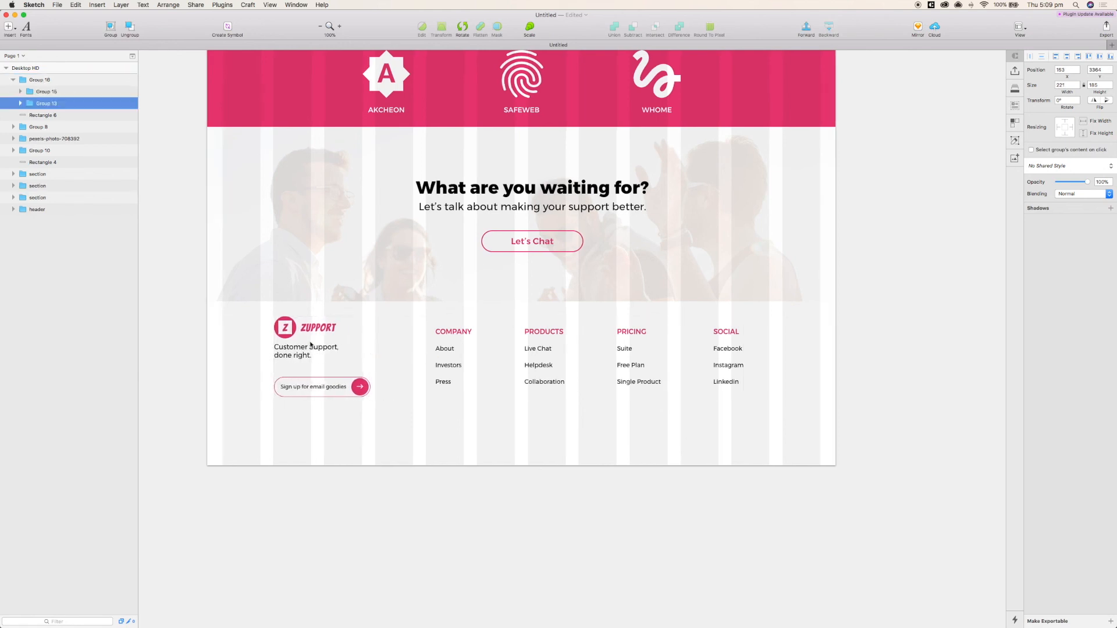
{"action": "double_click", "coordinate": [529, 351]}
{"action": "left_click_drag", "start_coordinate": [529, 351], "coordinate": [543, 351]}
{"action": "left_click_drag", "start_coordinate": [619, 349], "coordinate": [633, 350]}
{"action": "left_click", "coordinate": [722, 350]}
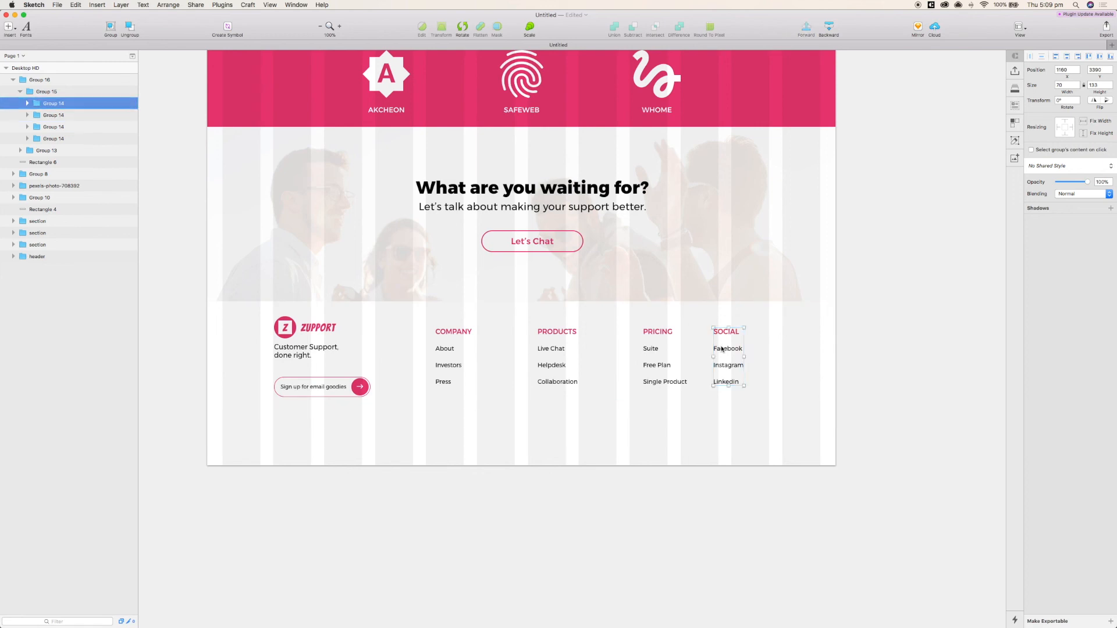
{"action": "key", "text": "shift+Right"}
{"action": "key", "text": "Escape"}
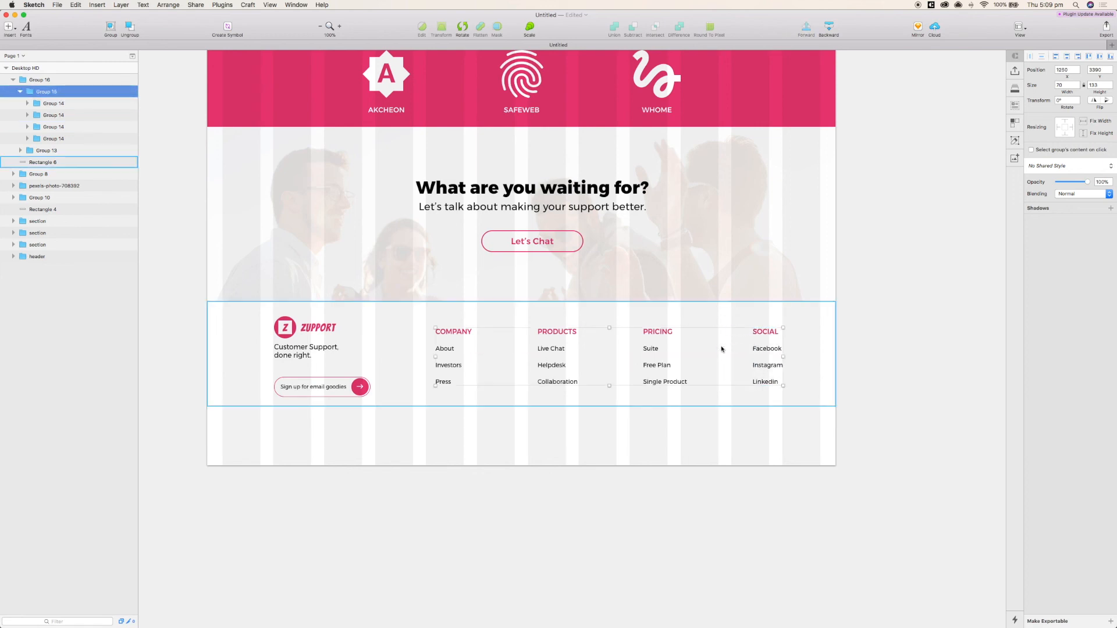
- Shift the whole footer content left on the artboard, and bring the link columns 20 px closer to the logo block
{"action": "key", "text": "Escape"}
{"action": "left_click_drag", "start_coordinate": [377, 364], "coordinate": [369, 363]}
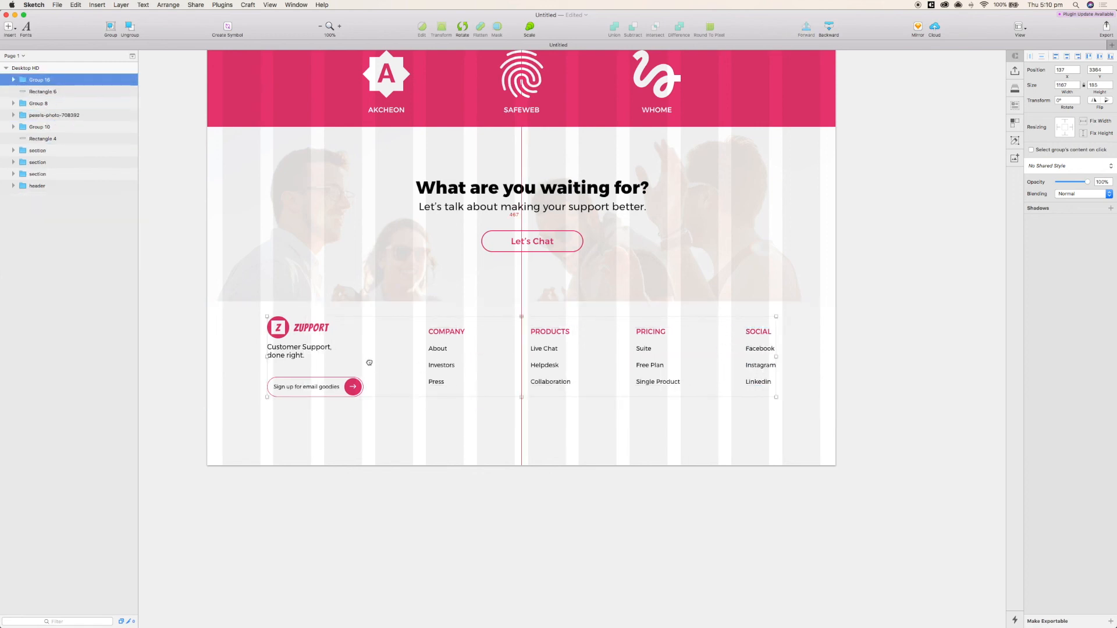
{"action": "double_click", "coordinate": [488, 356]}
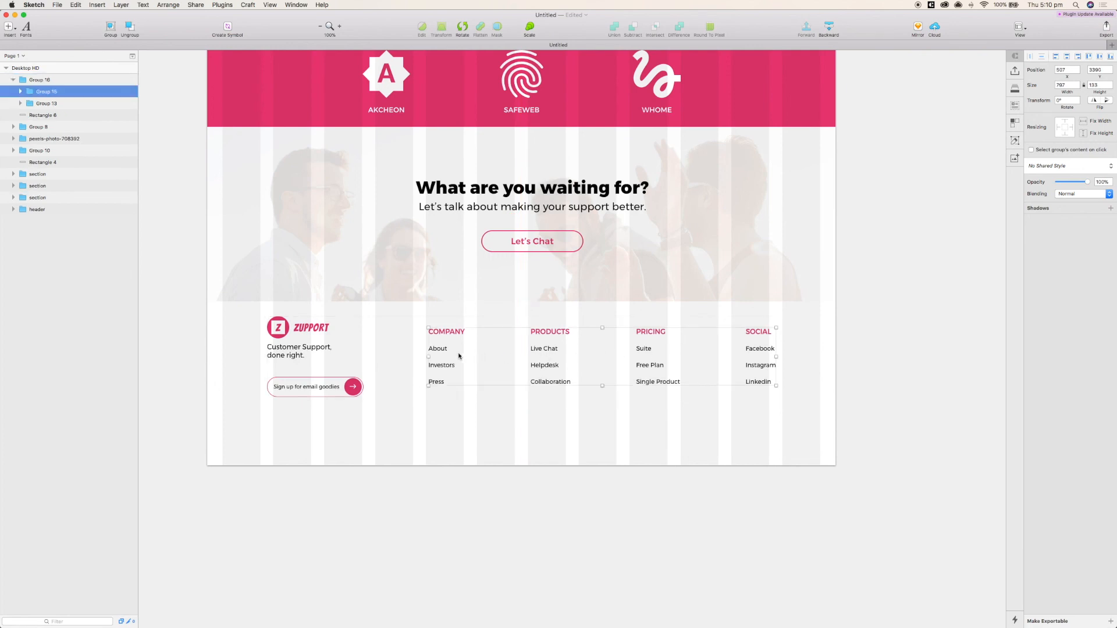
{"action": "key", "text": "shift+Left"}
{"action": "key", "text": "shift+Left"}
{"action": "key", "text": "Escape"}
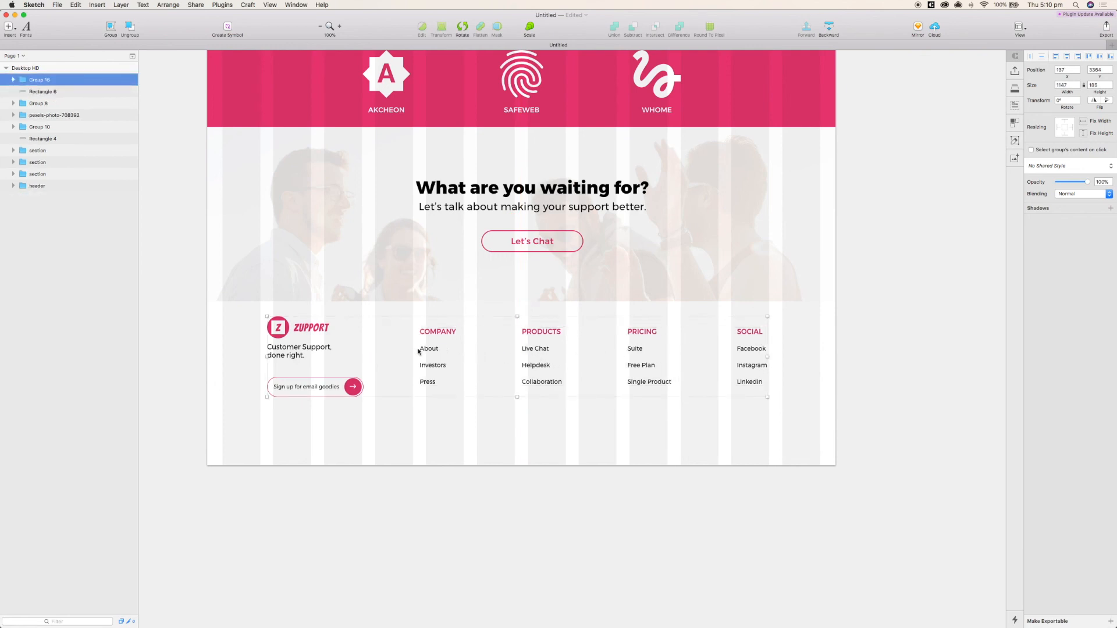
- Center the footer content group horizontally on the artboard
{"action": "left_click_drag", "start_coordinate": [419, 351], "coordinate": [425, 350]}
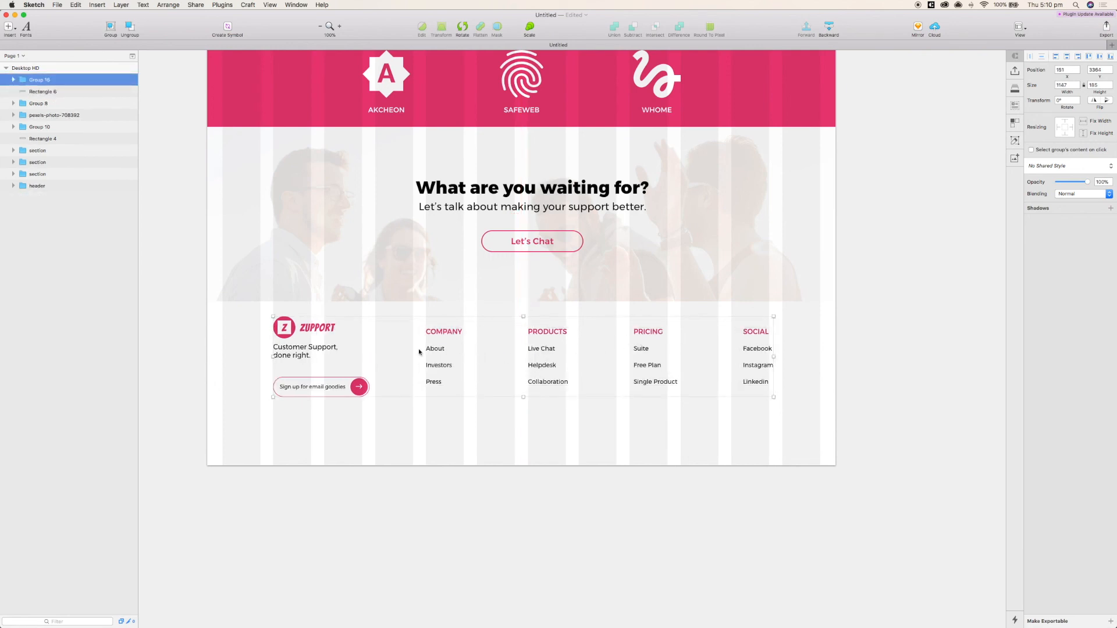
{"action": "left_click", "coordinate": [168, 6]}
{"action": "mouse_move", "coordinate": [192, 81]}
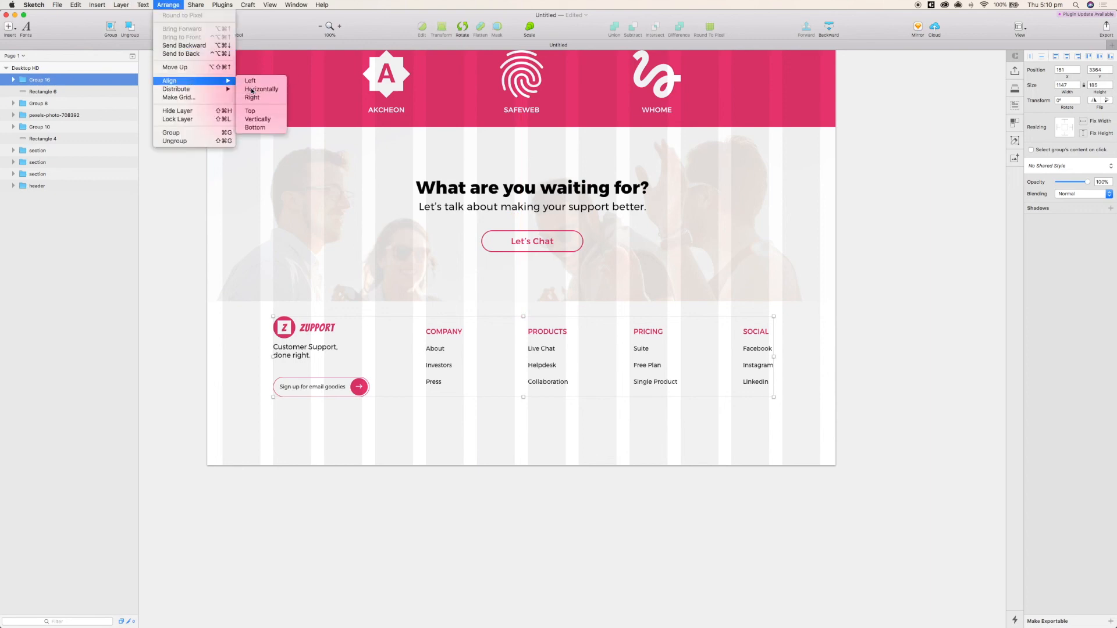
{"action": "left_click", "coordinate": [251, 89]}
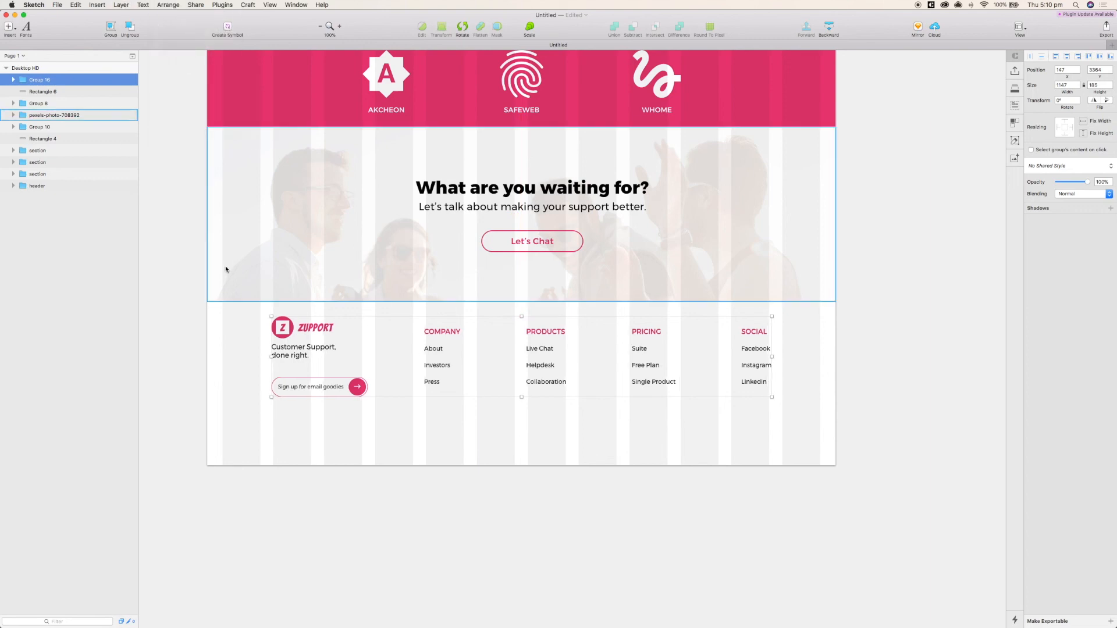
- Move the link columns another 10 px toward the logo block and recenter the footer content horizontally
{"action": "double_click", "coordinate": [447, 367]}
{"action": "key", "text": "shift+Left"}
{"action": "key", "text": "Escape"}
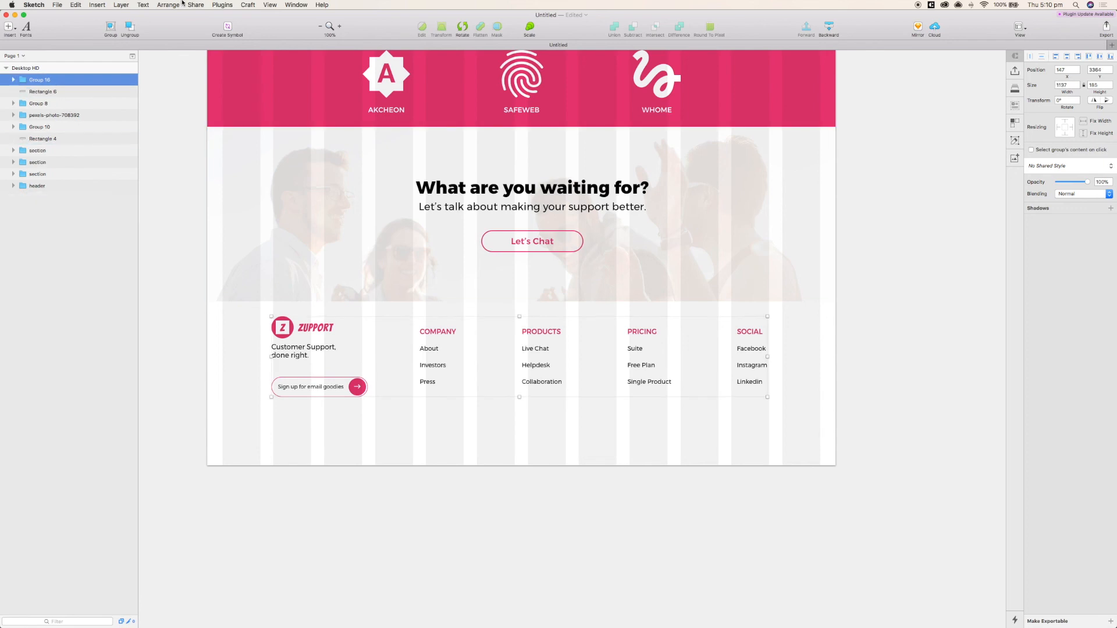
{"action": "left_click", "coordinate": [168, 5]}
{"action": "mouse_move", "coordinate": [192, 82]}
{"action": "left_click", "coordinate": [252, 89]}
- Align the footer content group vertically to the center of the white footer rectangle
{"action": "left_click", "coordinate": [209, 169]}
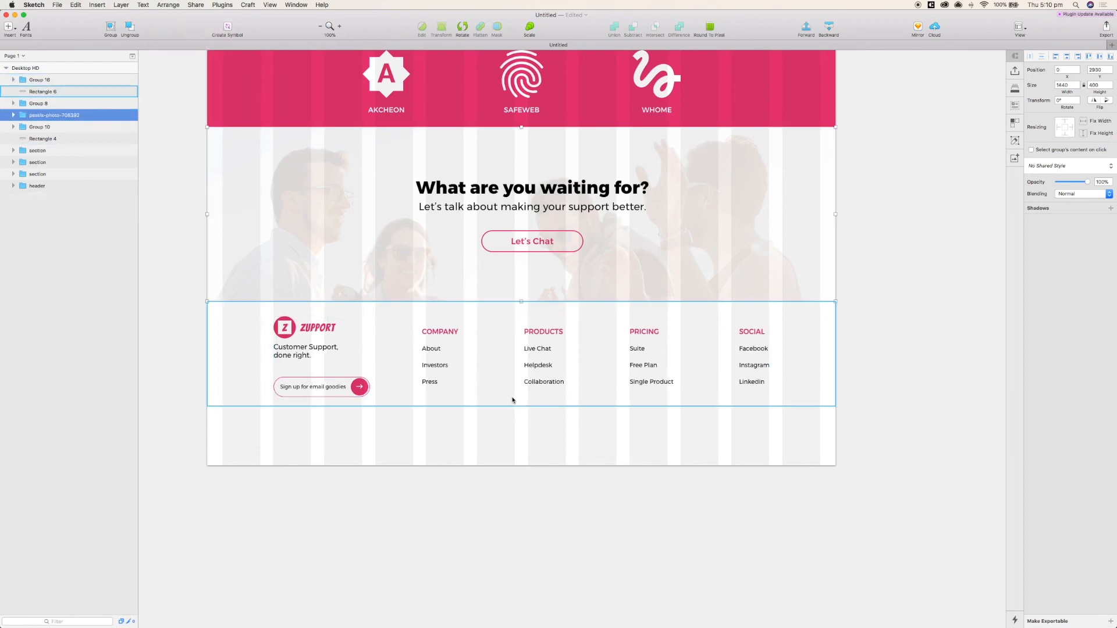
{"action": "left_click", "coordinate": [489, 332]}
{"action": "left_click", "coordinate": [484, 315], "text": "shift"}
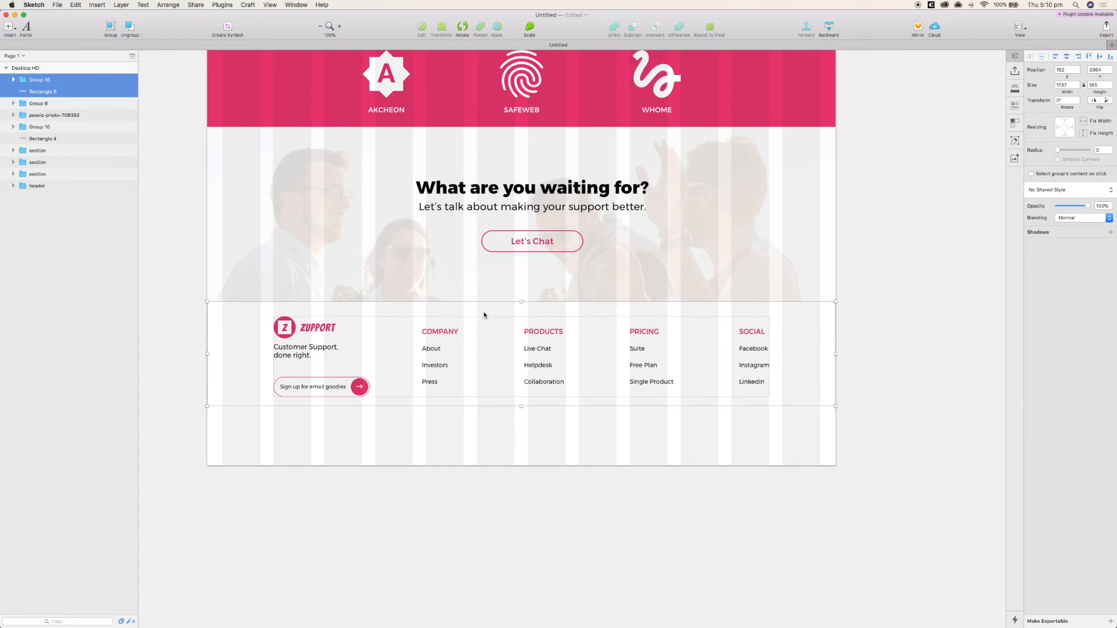
{"action": "left_click", "coordinate": [178, 5]}
{"action": "mouse_move", "coordinate": [192, 81]}
{"action": "left_click", "coordinate": [249, 119]}
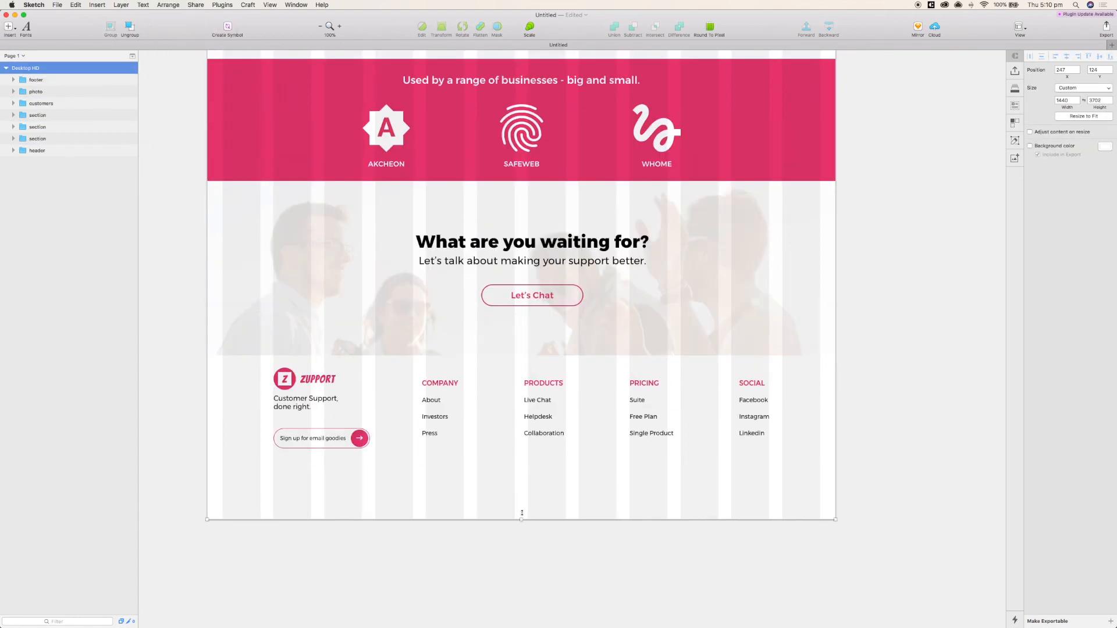
- Shorten the Desktop HD artboard to end exactly at the footer's bottom edge, aligning it with a horizontal ruler guide, and hide the rulers
{"action": "left_click_drag", "start_coordinate": [522, 512], "coordinate": [522, 495]}
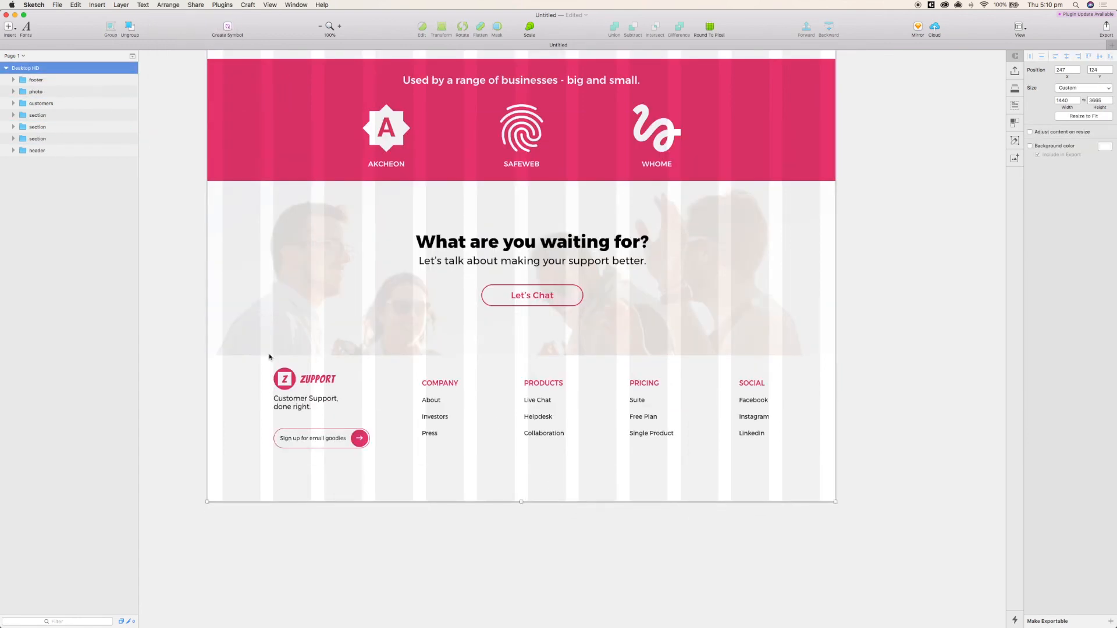
{"action": "left_click", "coordinate": [325, 388]}
{"action": "key", "text": "ctrl+r"}
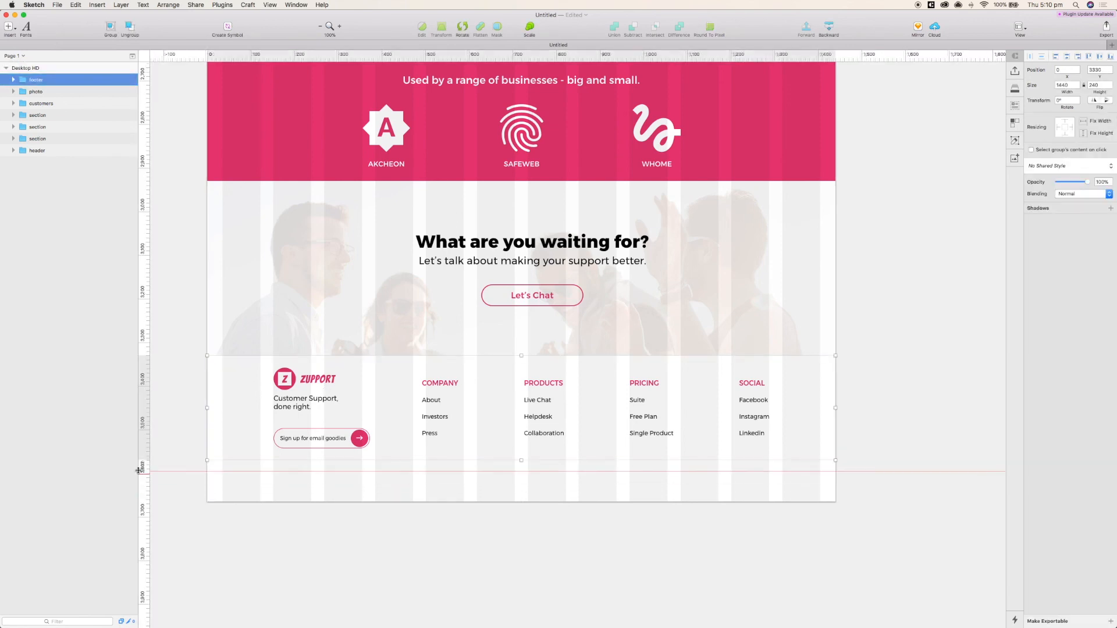
{"action": "left_click", "coordinate": [143, 460]}
{"action": "left_click", "coordinate": [65, 69]}
{"action": "left_click_drag", "start_coordinate": [521, 502], "coordinate": [527, 470]}
{"action": "right_click", "coordinate": [522, 492]}
{"action": "left_click", "coordinate": [473, 496]}
{"action": "key", "text": "ctrl+r"}
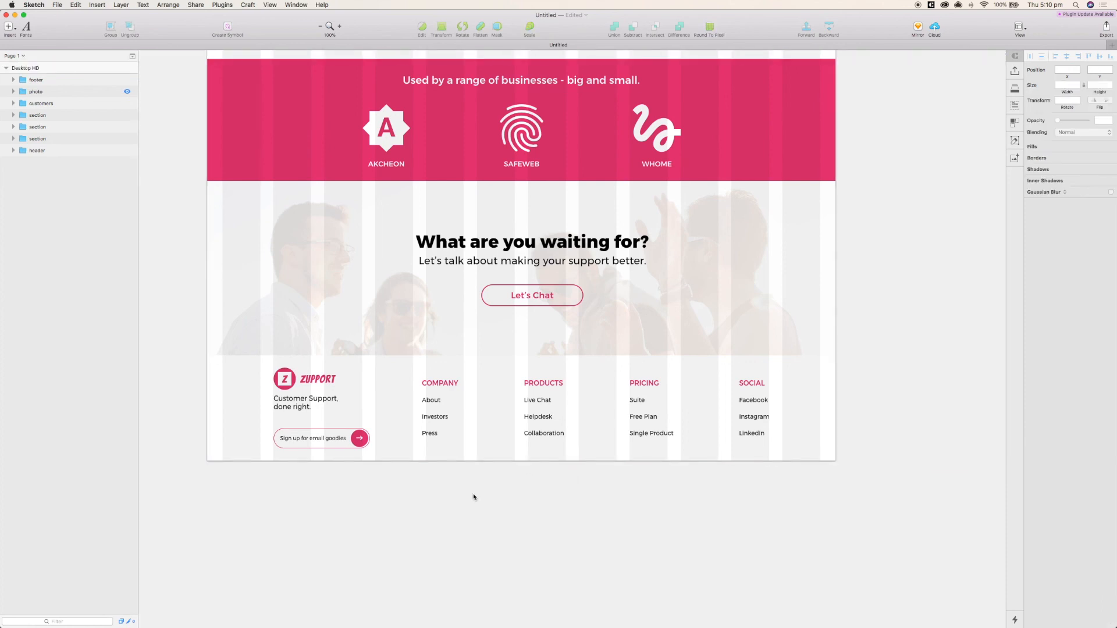
- Hide the column layout overlay and review the finished page from the footer up to the hero section
{"action": "key", "text": "ctrl+l"}
{"action": "key", "text": "super+minus"}
{"action": "left_click_drag", "start_coordinate": [528, 478], "coordinate": [523, 526]}
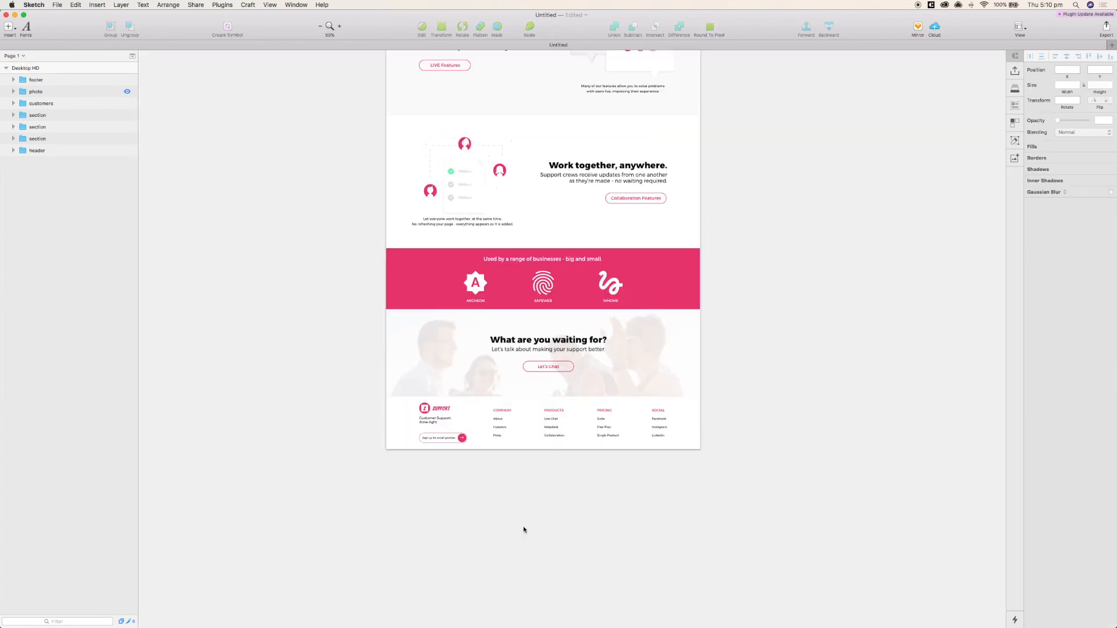
{"action": "scroll", "coordinate": [523, 526], "scroll_direction": "up", "scroll_amount": 2}
{"action": "scroll", "coordinate": [742, 321], "scroll_direction": "up", "scroll_amount": 5}
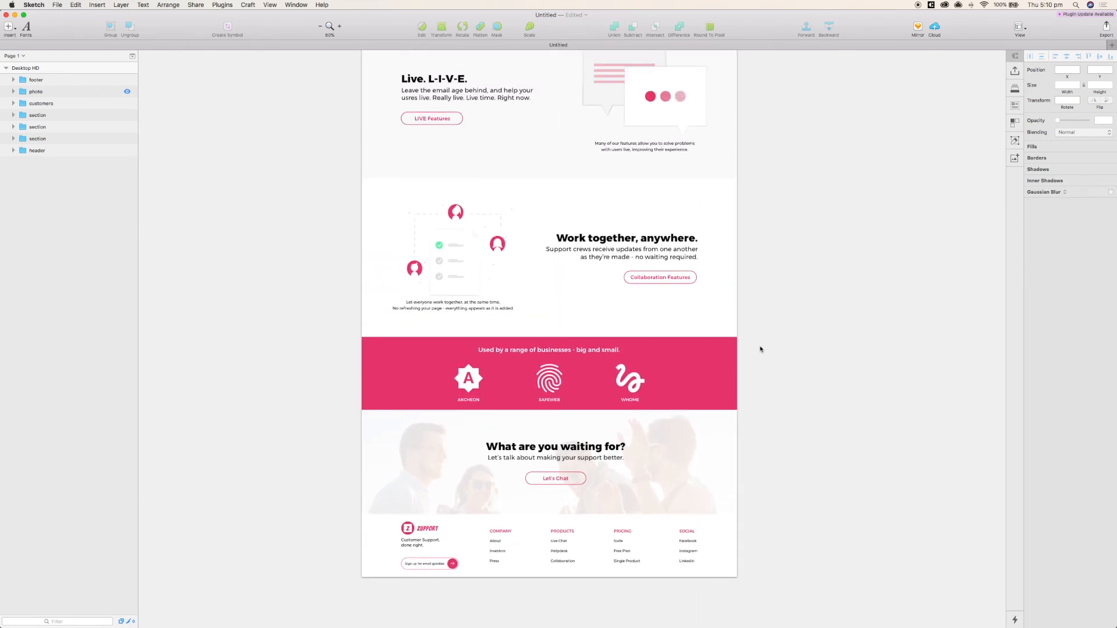
{"action": "scroll", "coordinate": [770, 243], "scroll_direction": "up", "scroll_amount": 5}
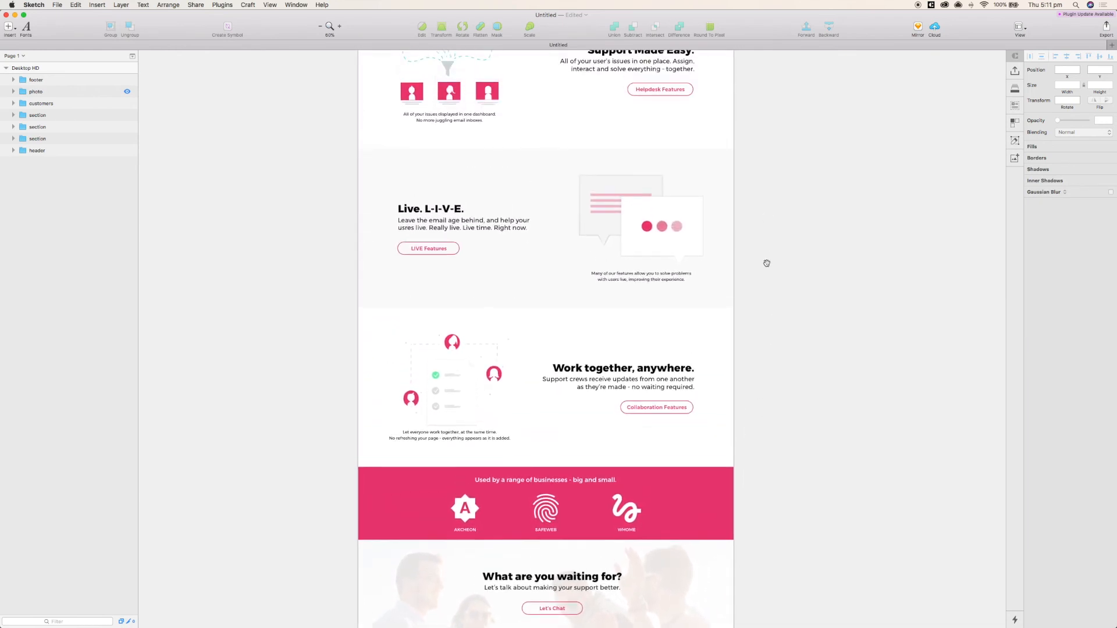
{"action": "scroll", "coordinate": [765, 181], "scroll_direction": "up", "scroll_amount": 8}
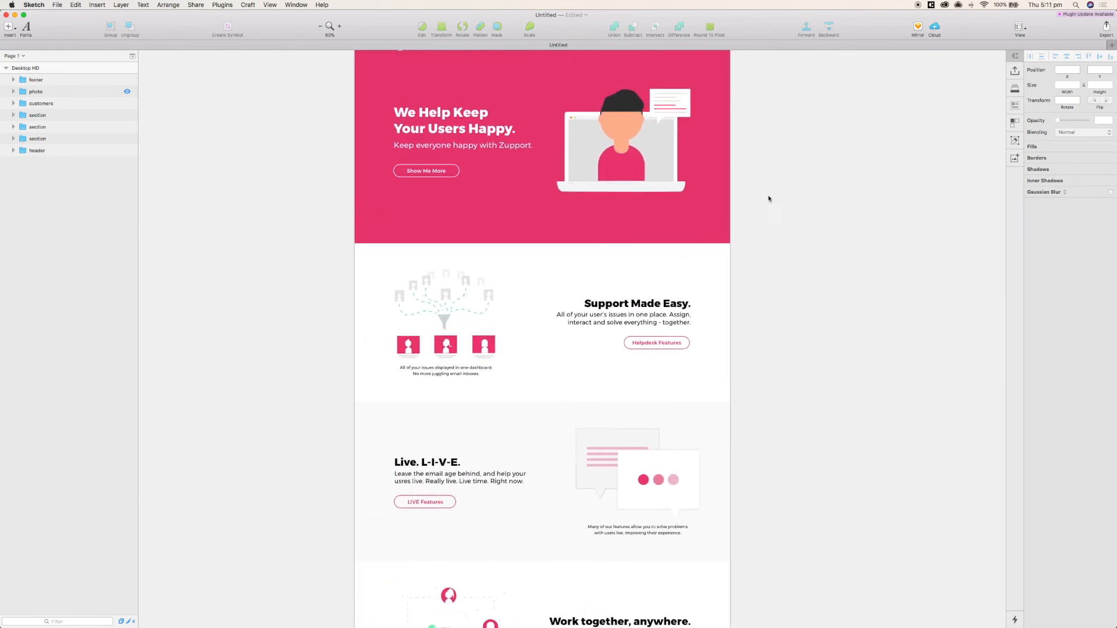